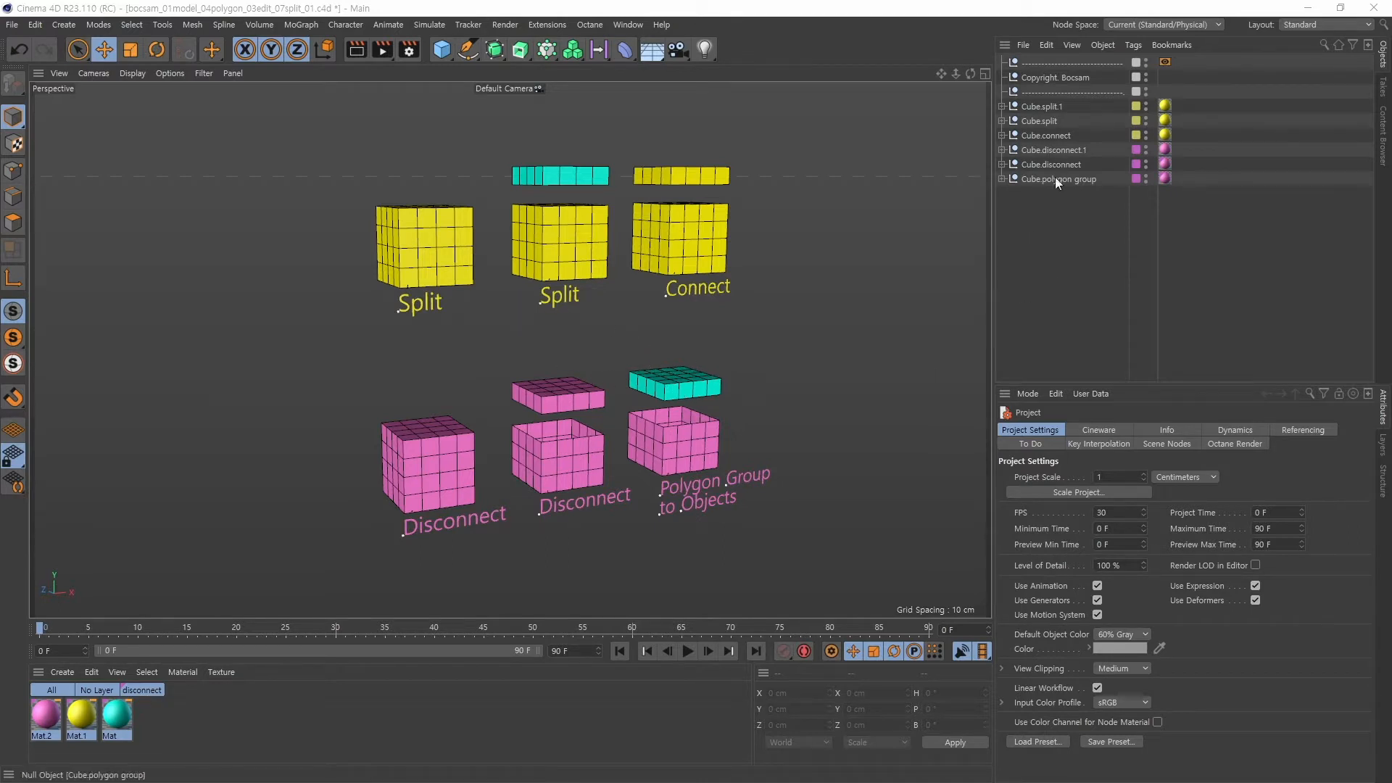
Select the leftmost pink Disconnect cube and switch to polygon editing mode.
click(431, 464)
alt+middle_drag(511, 500, 491, 412)
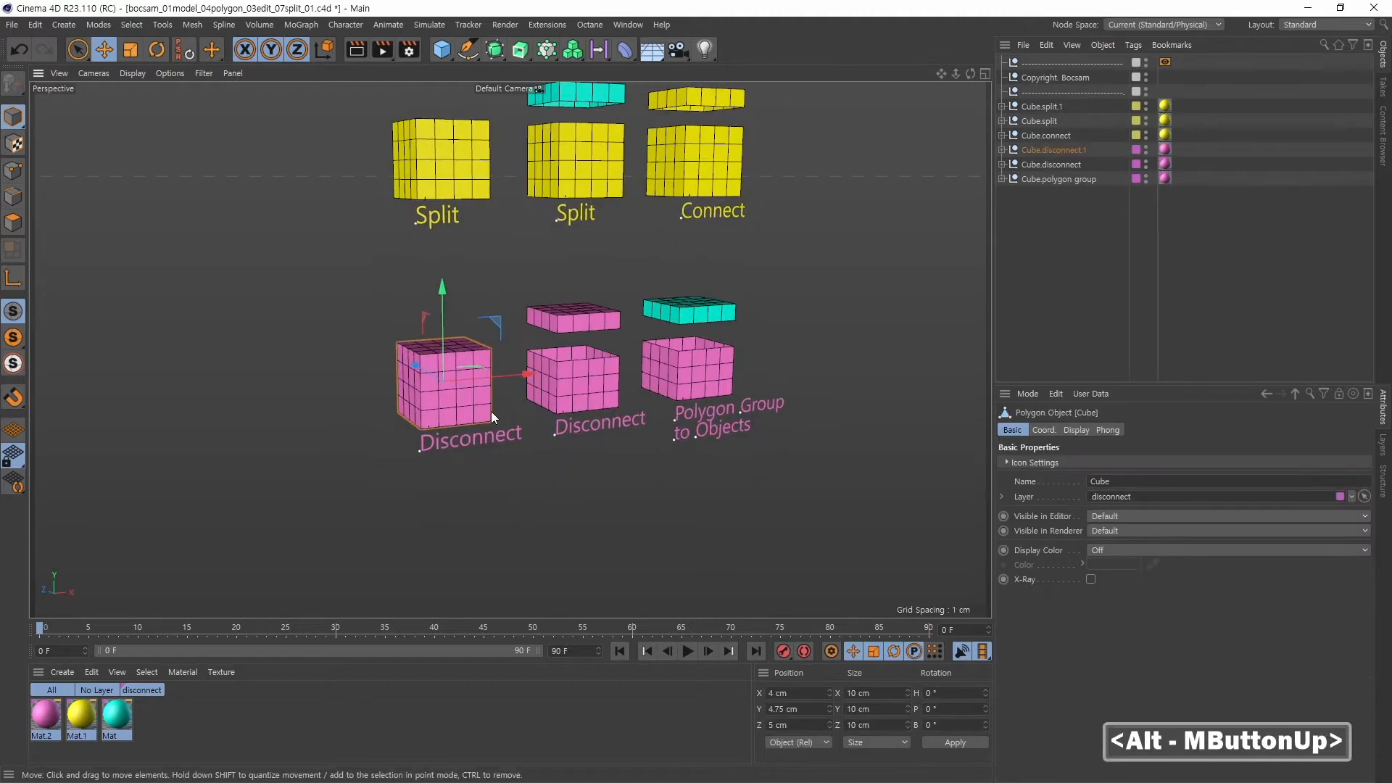
alt+right_drag(491, 412, 576, 385)
alt+middle_drag(576, 385, 540, 394)
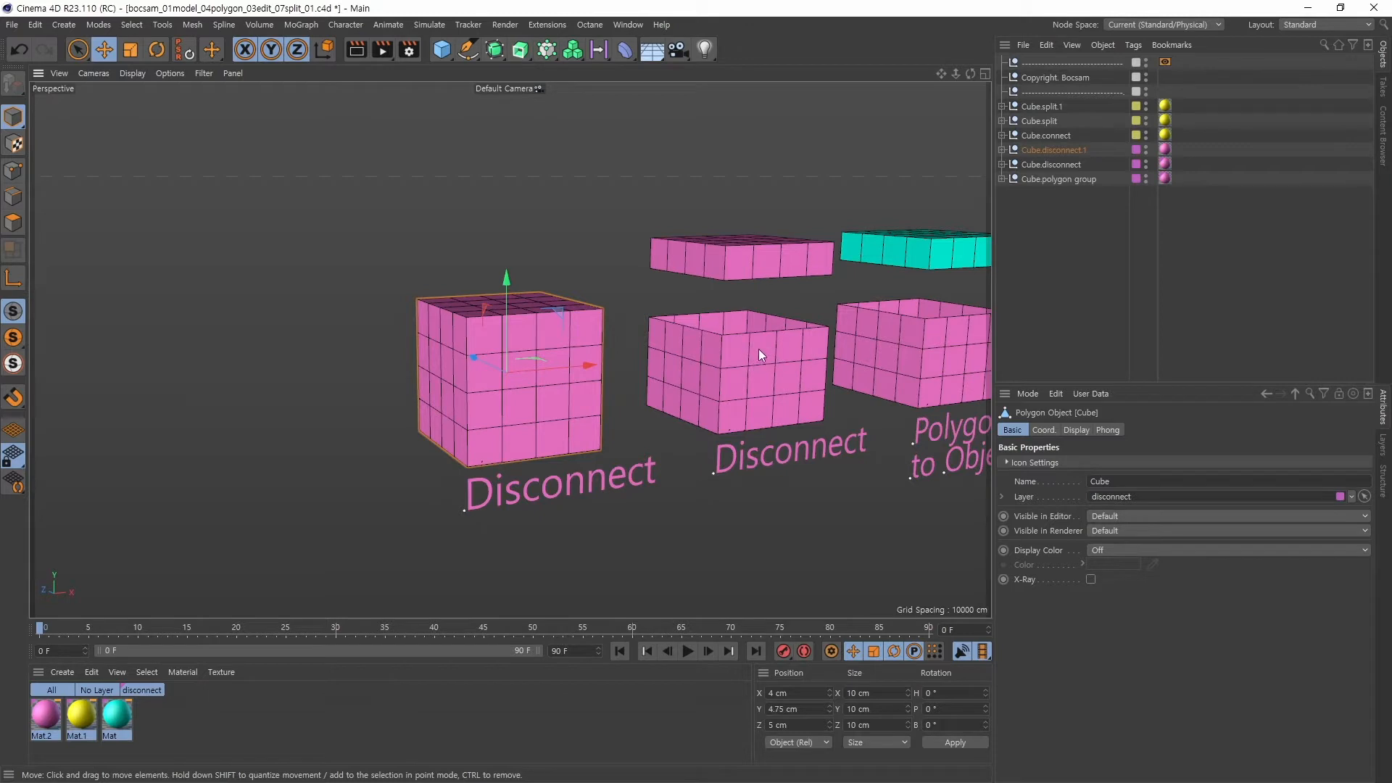
click(14, 224)
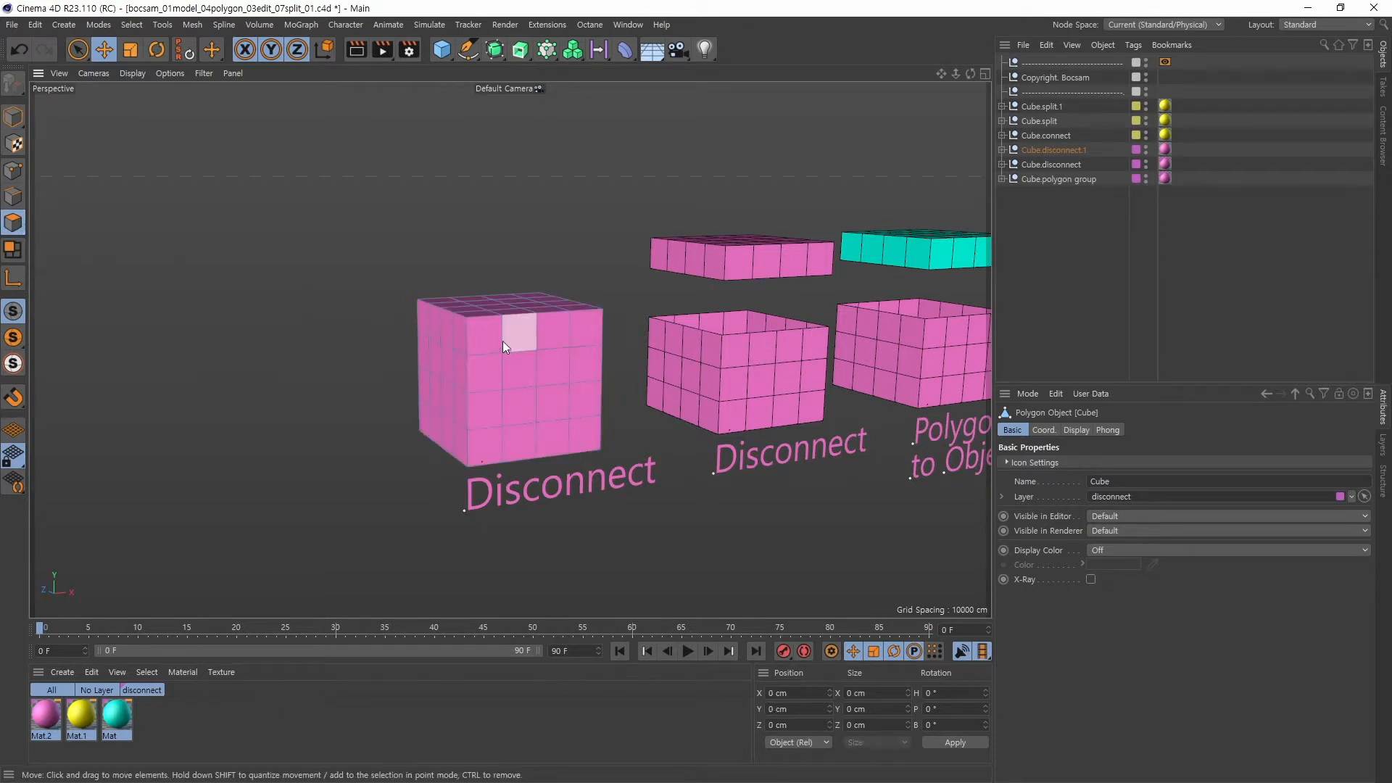
Loop-select the uppermost ring of side polygons on the leftmost Disconnect cube.
key(alt)
alt+drag(572, 288, 593, 285)
alt+middle_drag(593, 285, 554, 280)
mouse_move(554, 282)
alt+right_down()
mouse_move(562, 294)
mouse_move(547, 288)
alt+right_up()
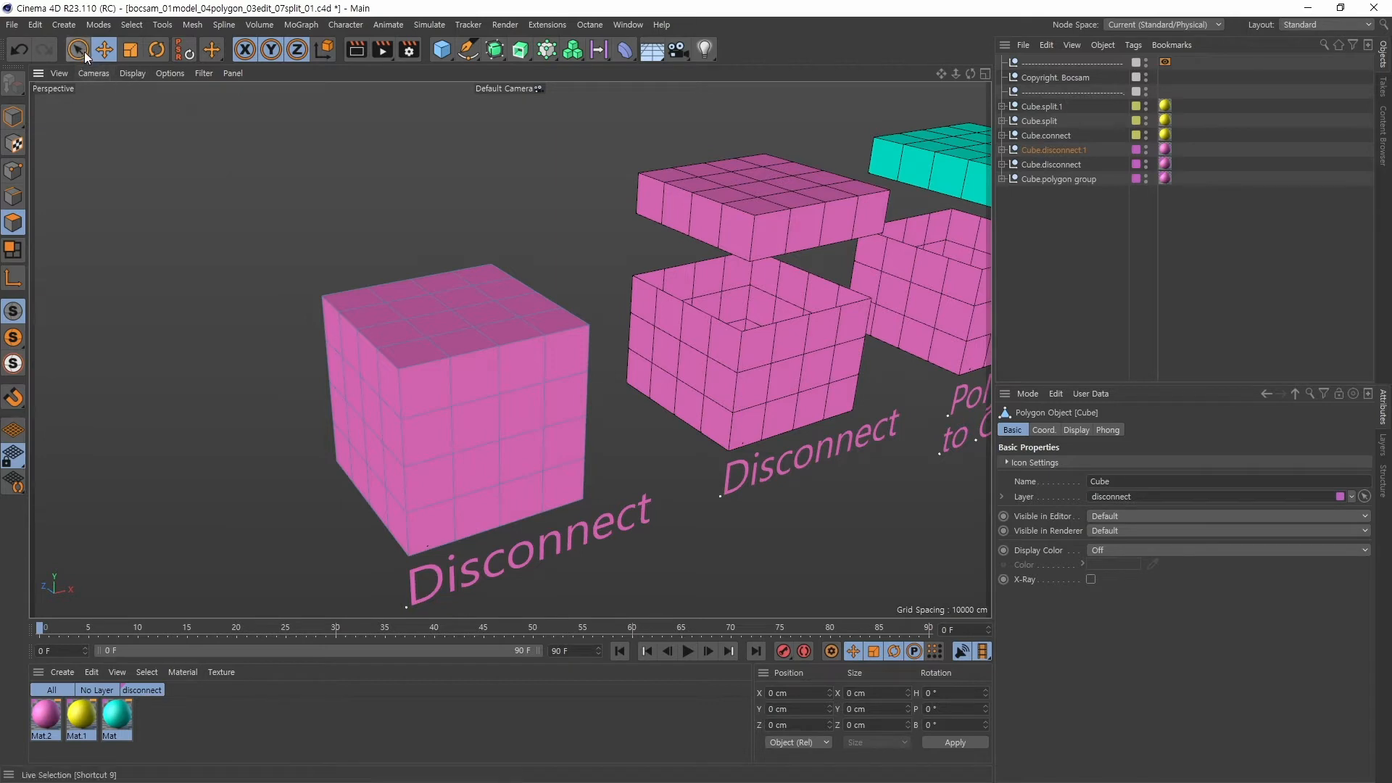
click(131, 26)
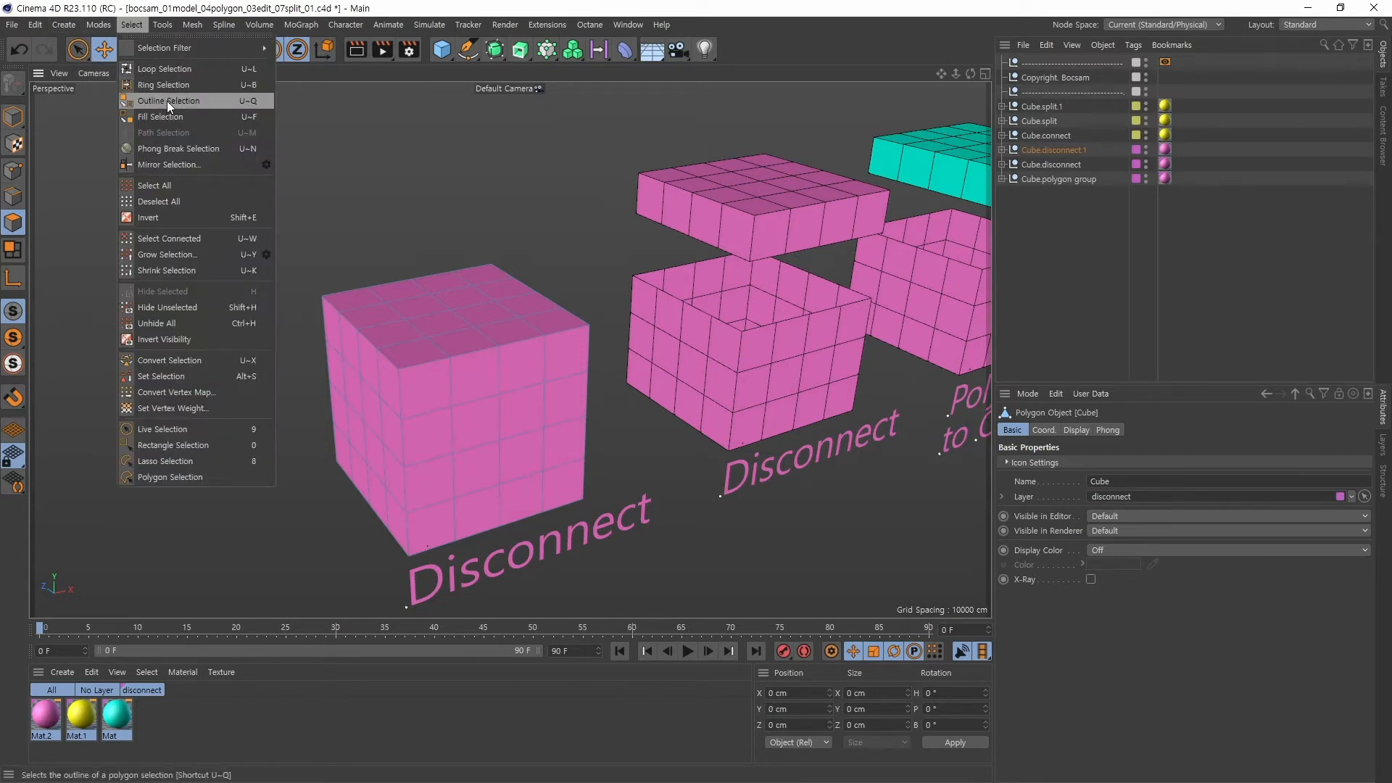
click(175, 69)
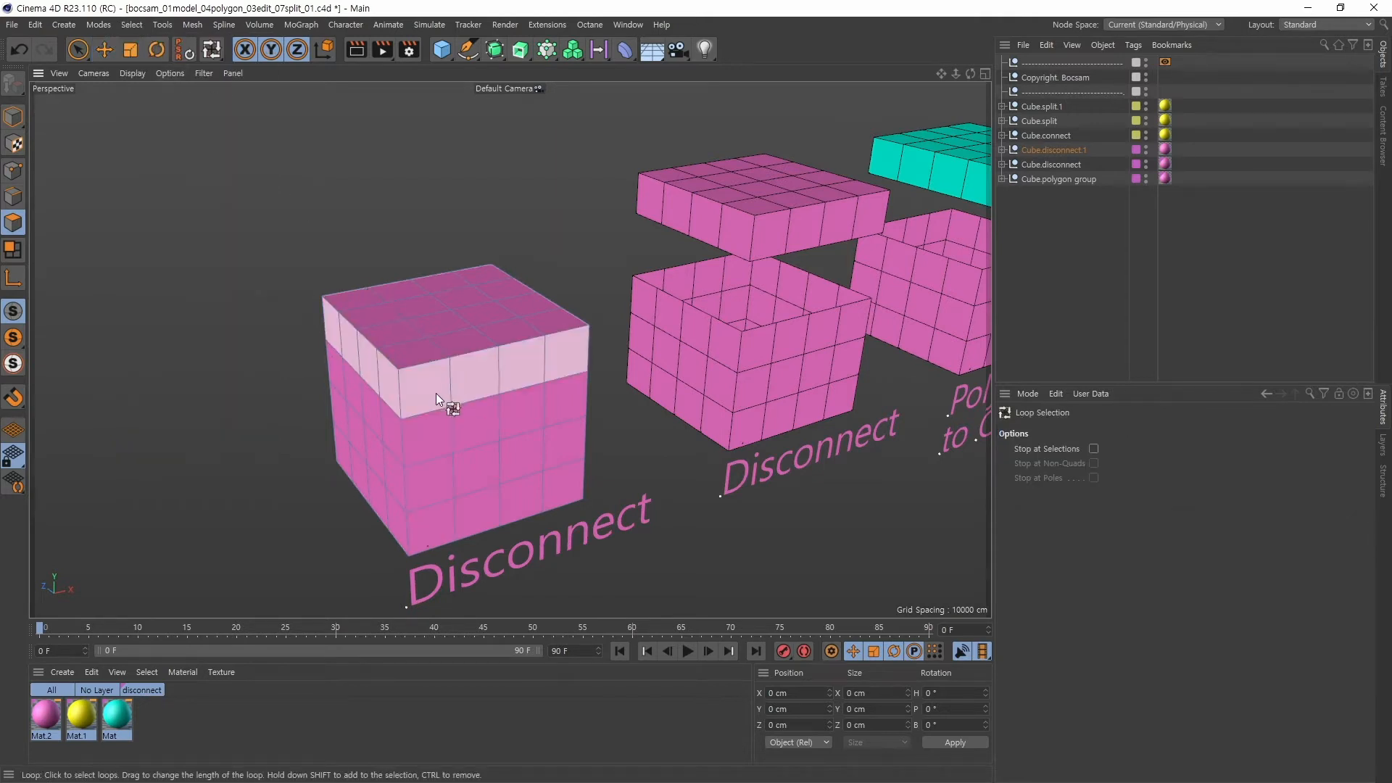
click(468, 381)
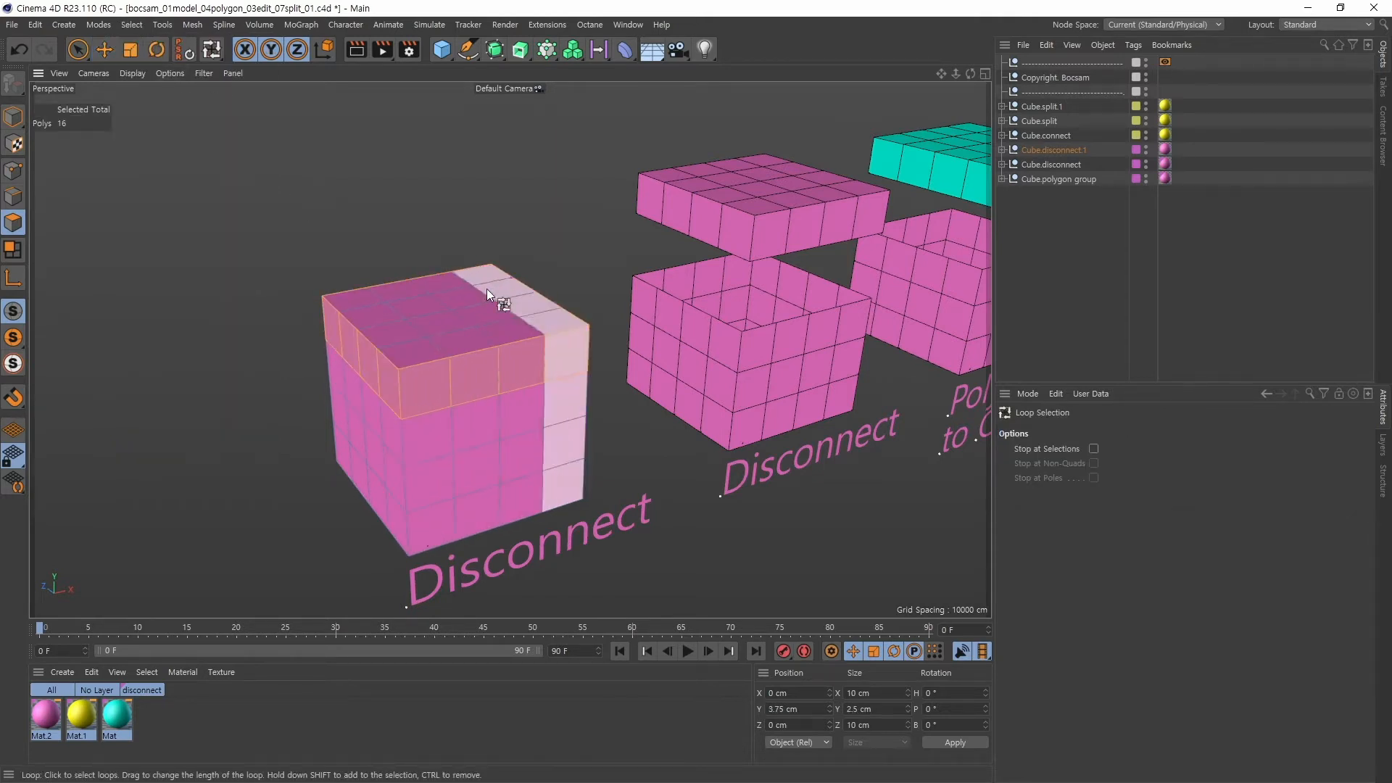
Add the cube's entire top face to the loop selection with Fill Selection.
click(136, 25)
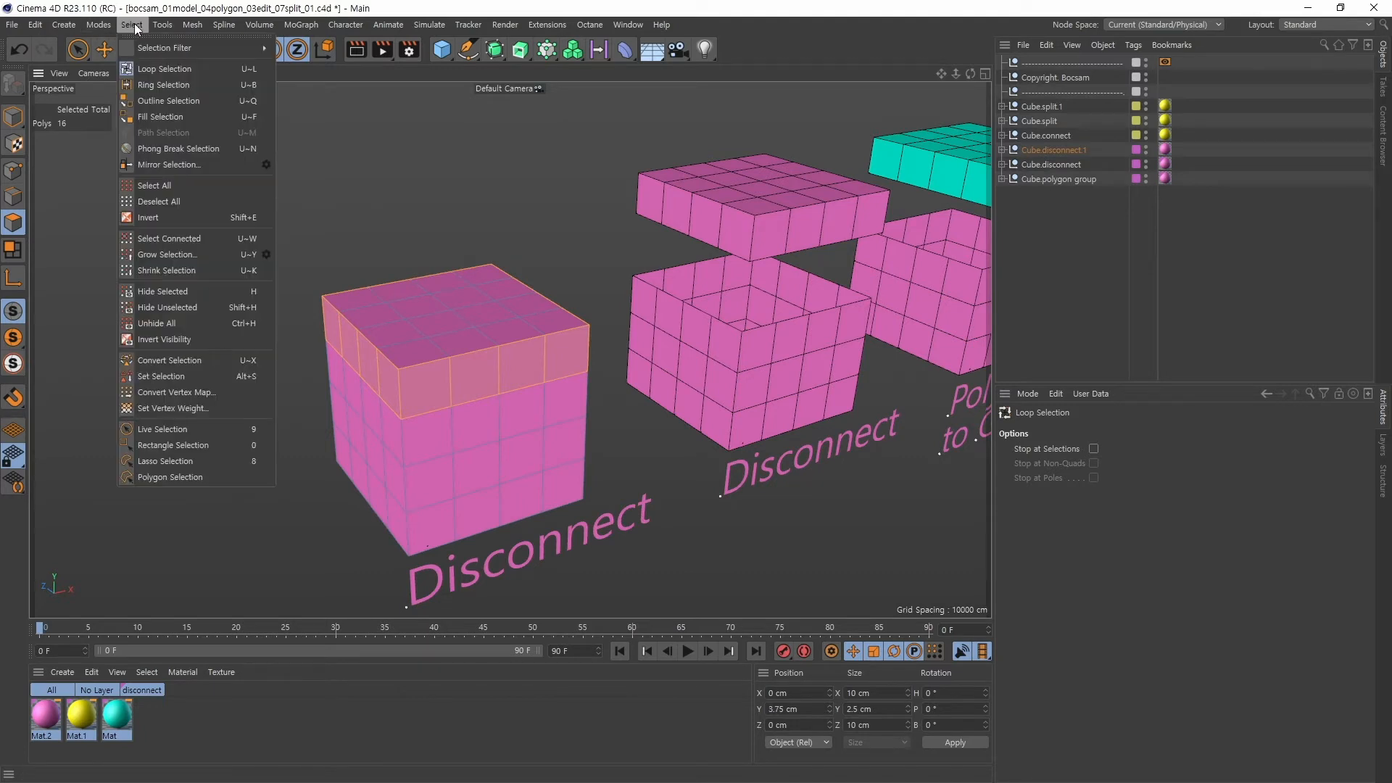
click(167, 117)
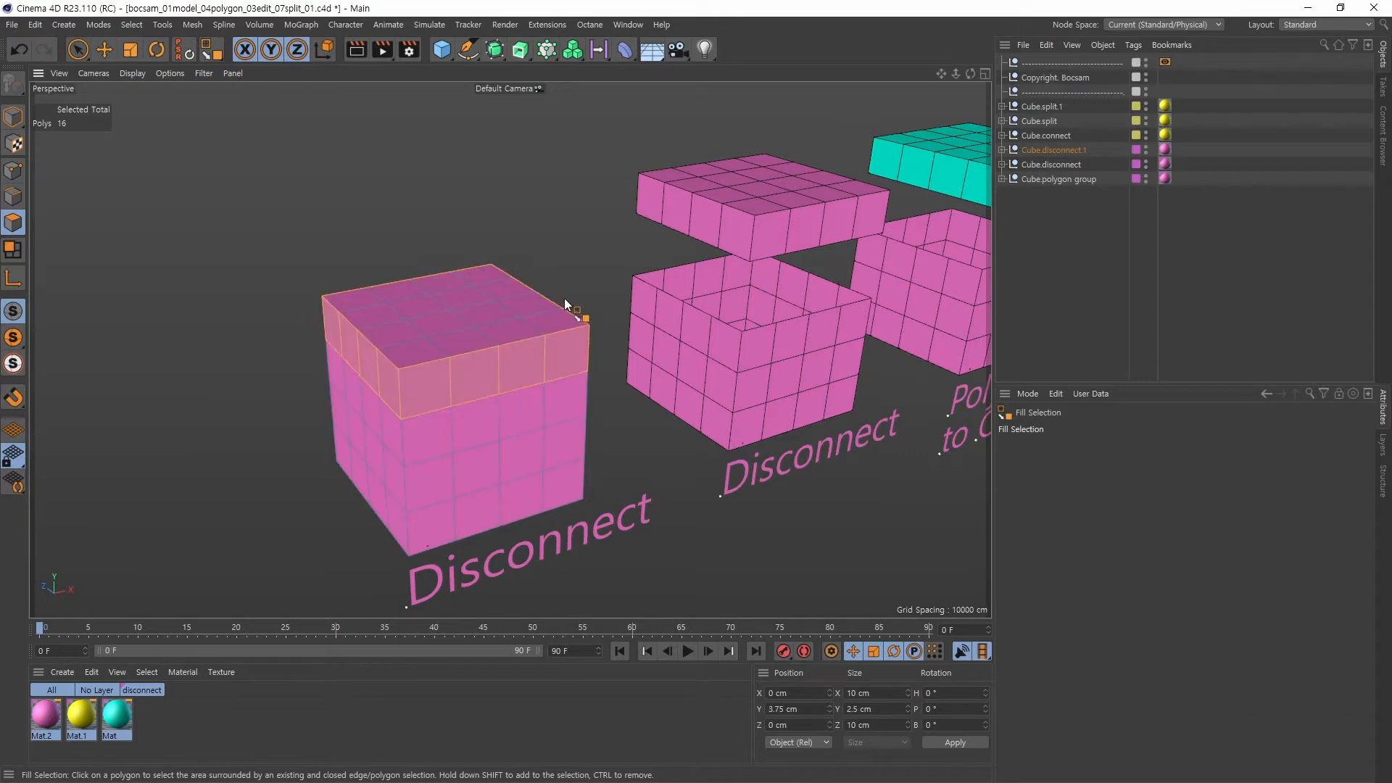
key(shift)
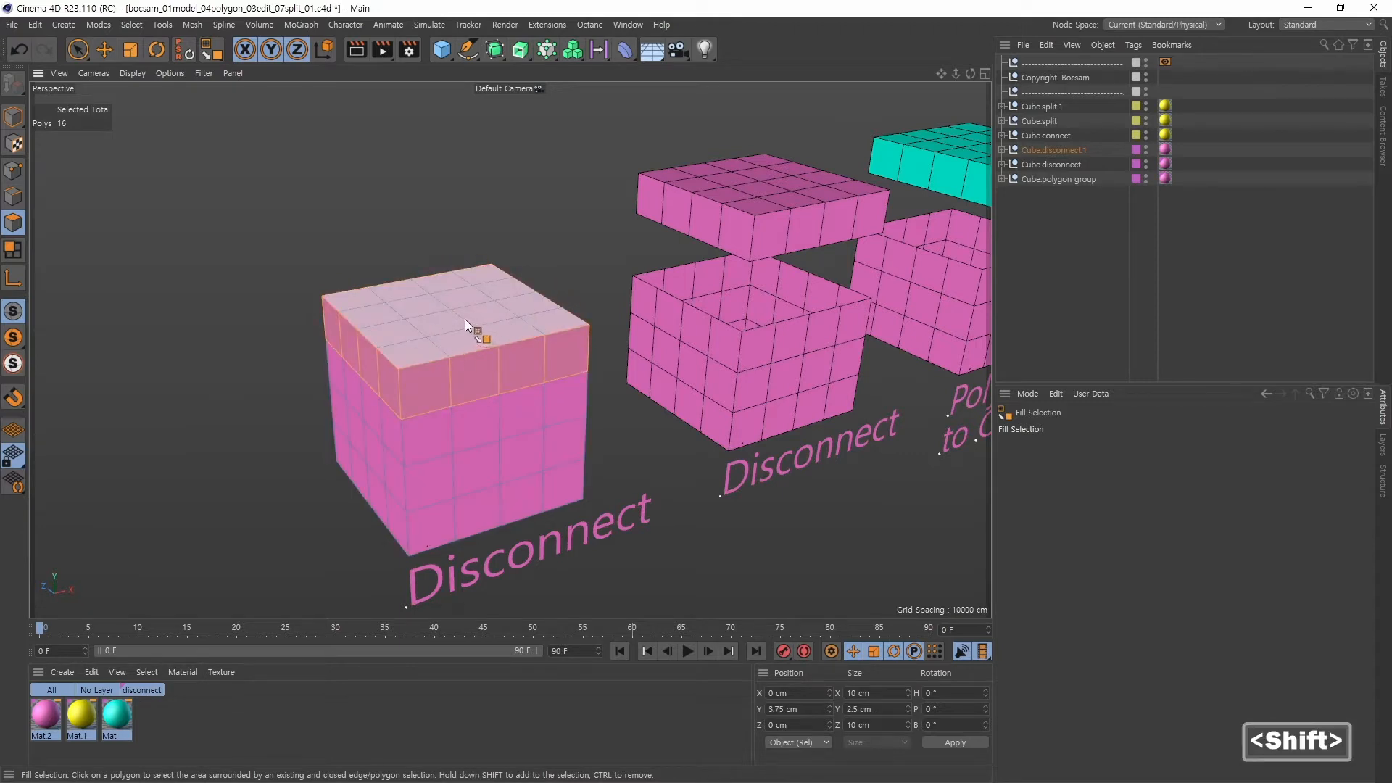
key(shift)
key(shift)
key(shift)
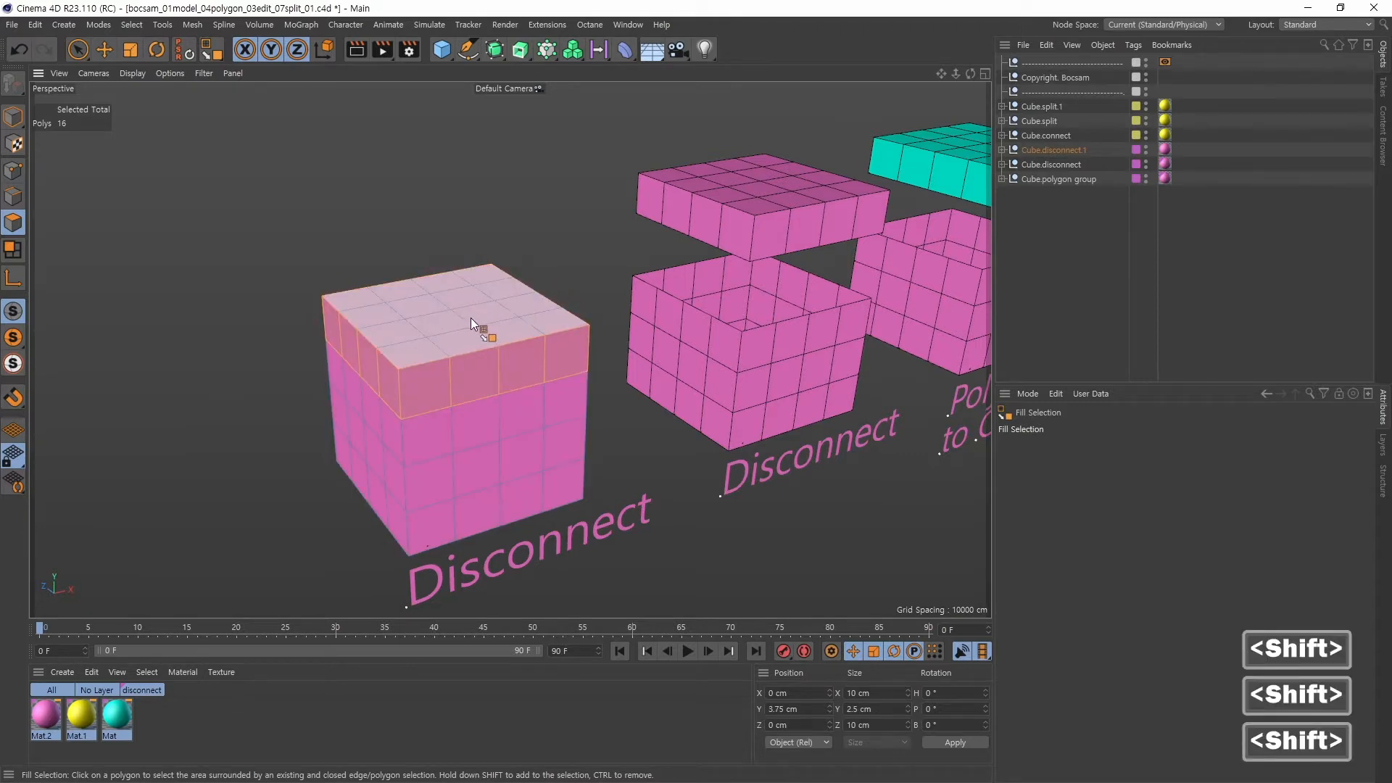
shift+click(461, 323)
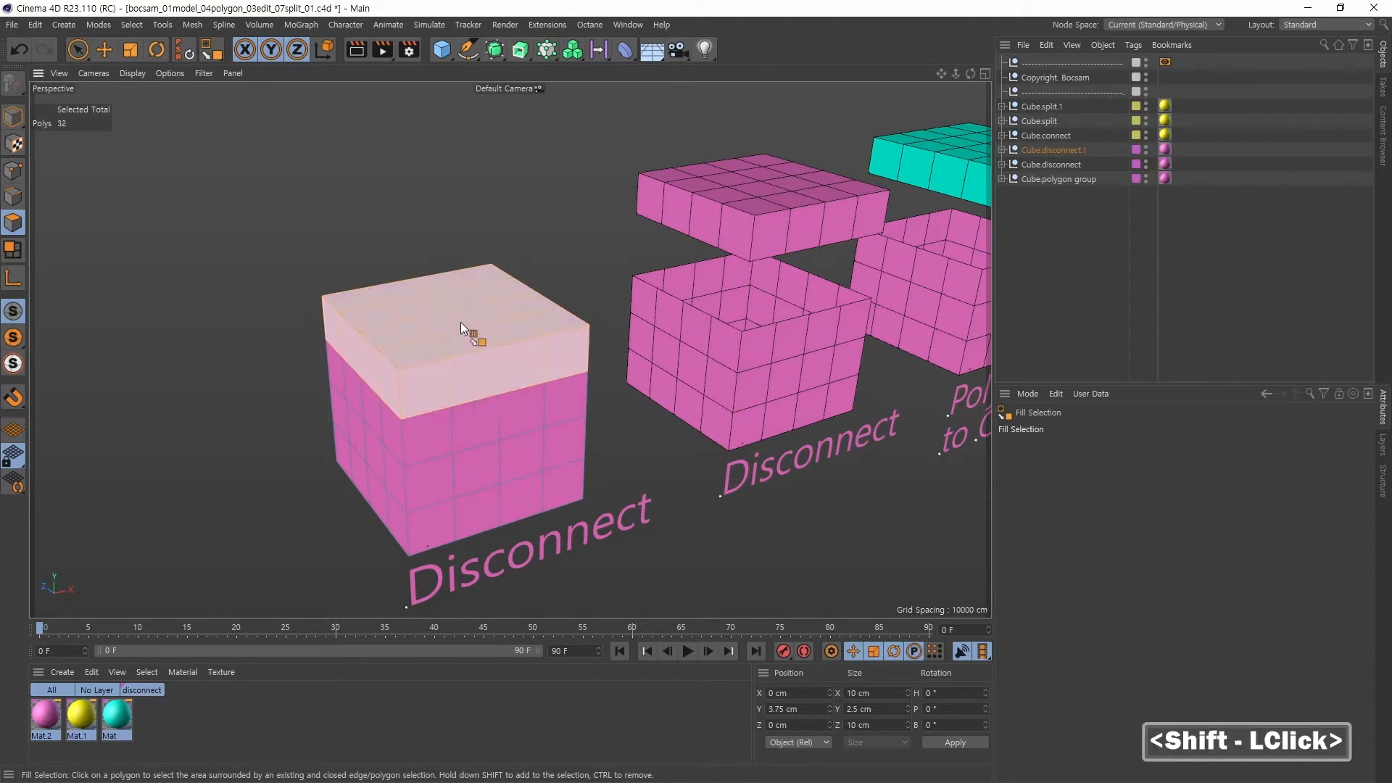
Try raising the selected upper polygons about 1.5 cm along Y with the Move tool, and undo the move.
alt+drag(618, 347, 565, 314)
alt+middle_drag(564, 315, 582, 280)
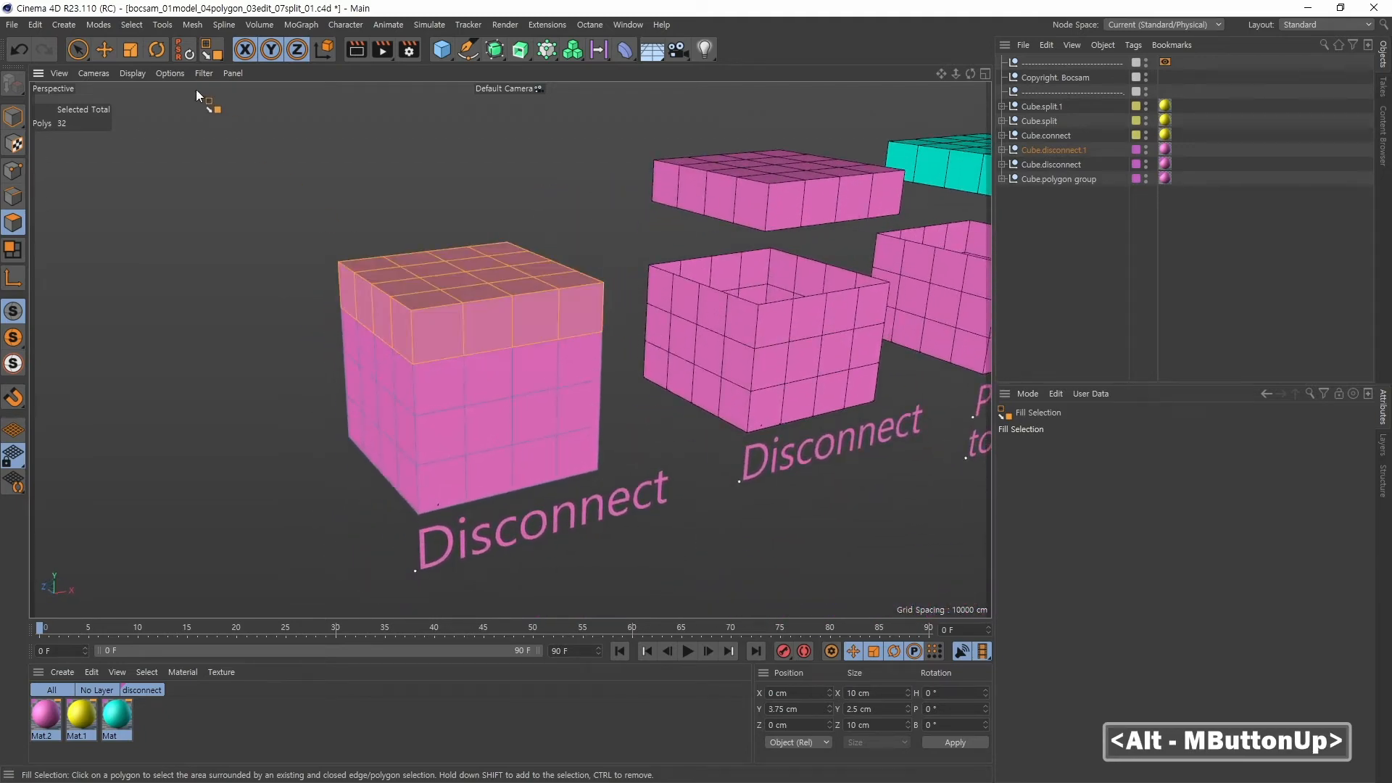
click(104, 52)
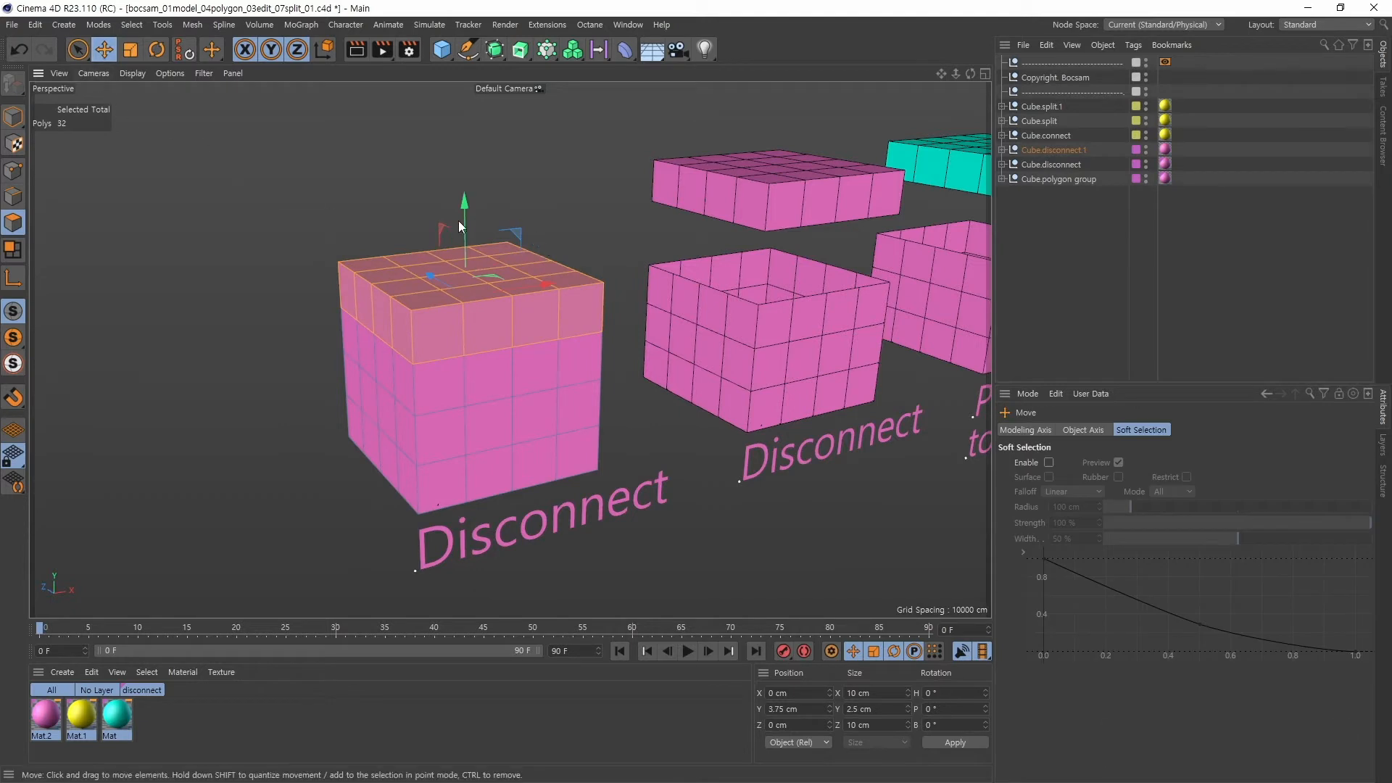
mouse_move(465, 222)
mouse_down()
mouse_move(470, 193)
mouse_move(466, 241)
mouse_move(475, 197)
mouse_up()
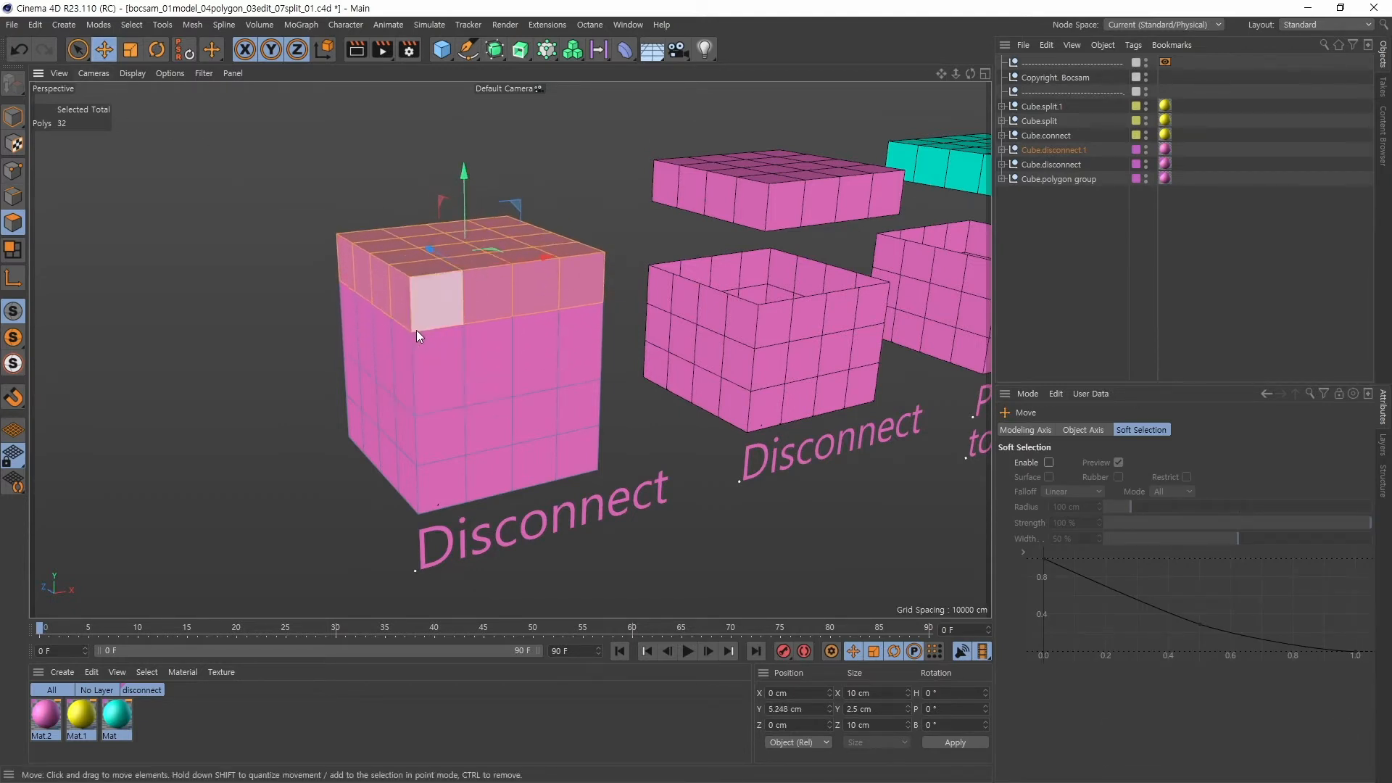
key(ctrl+z)
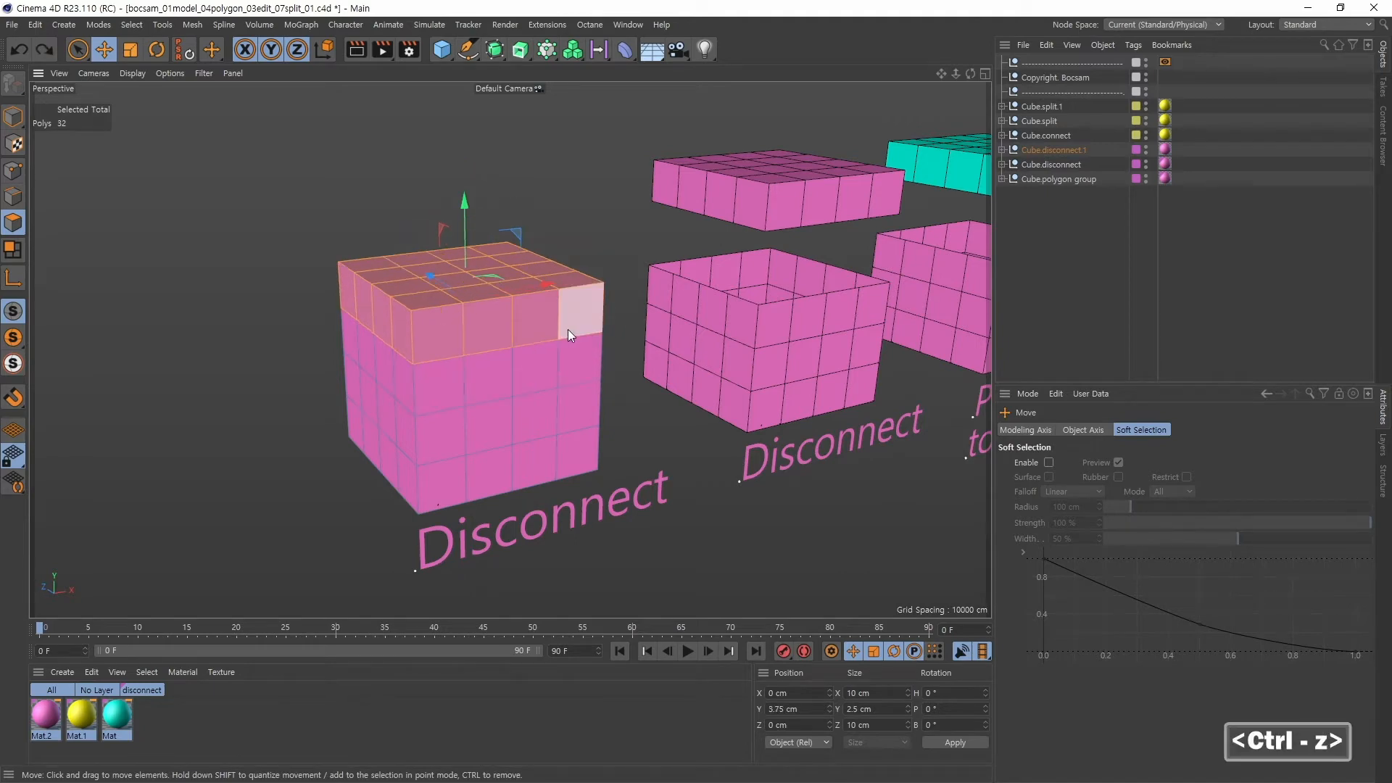
Try nudging the still attached upper layer slightly up along Y, and undo the nudge.
alt+middle_drag(772, 274, 659, 312)
alt+drag(658, 312, 601, 306)
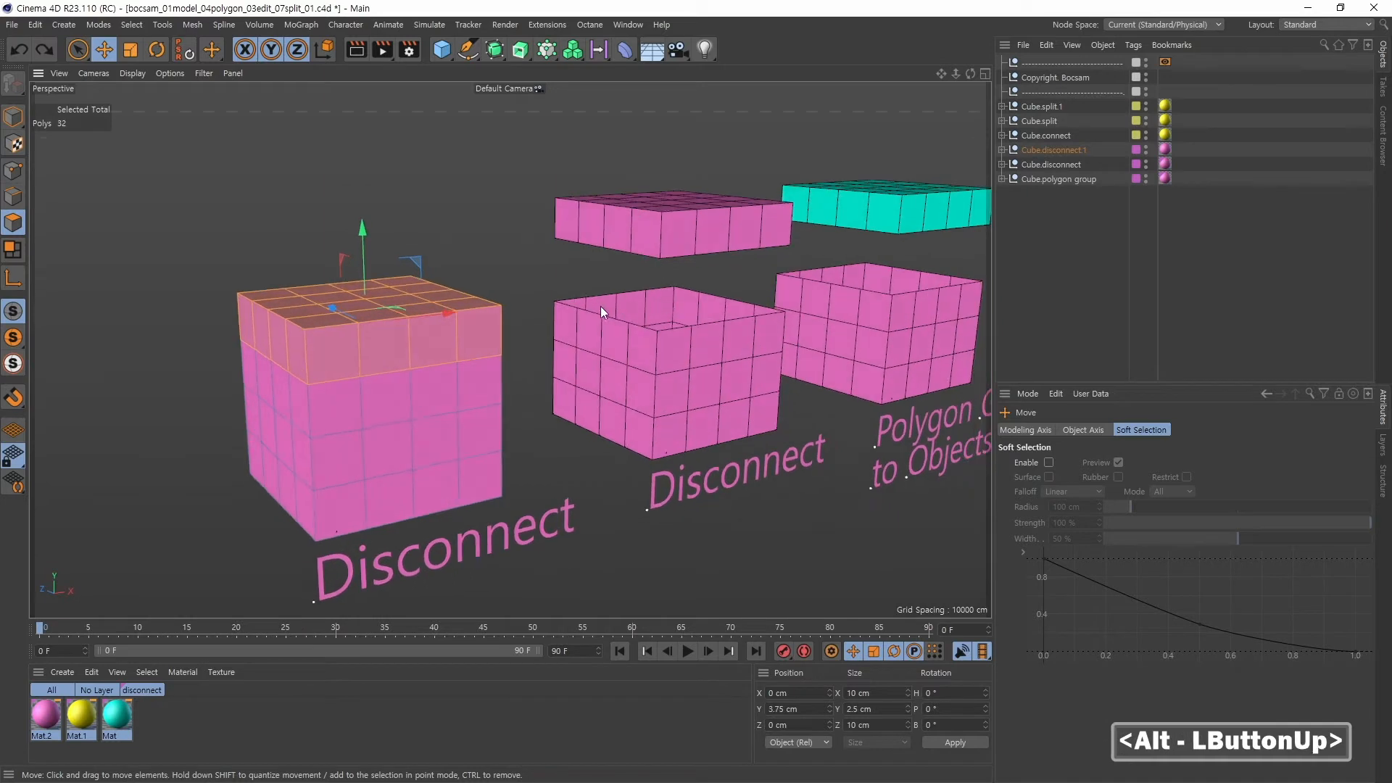
alt+middle_drag(601, 306, 644, 334)
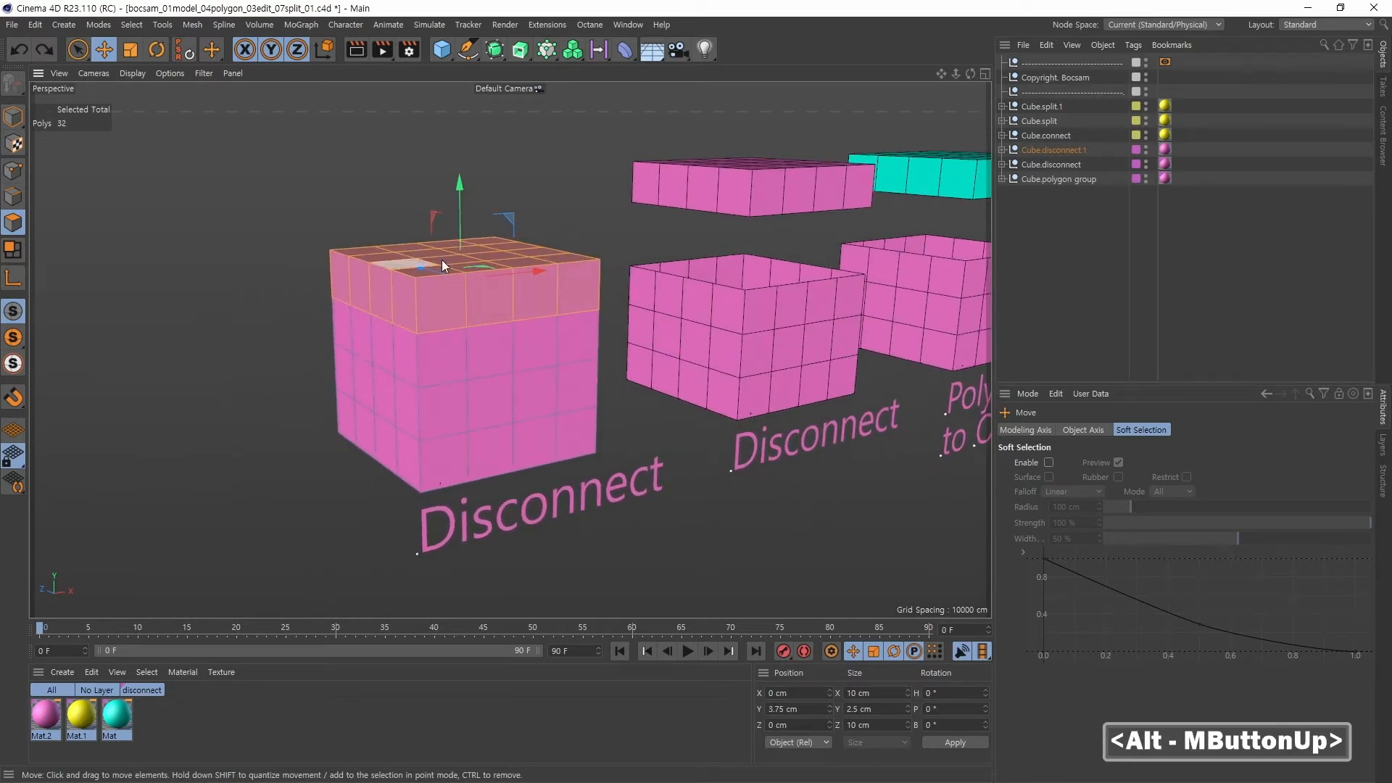
drag(460, 197, 465, 192)
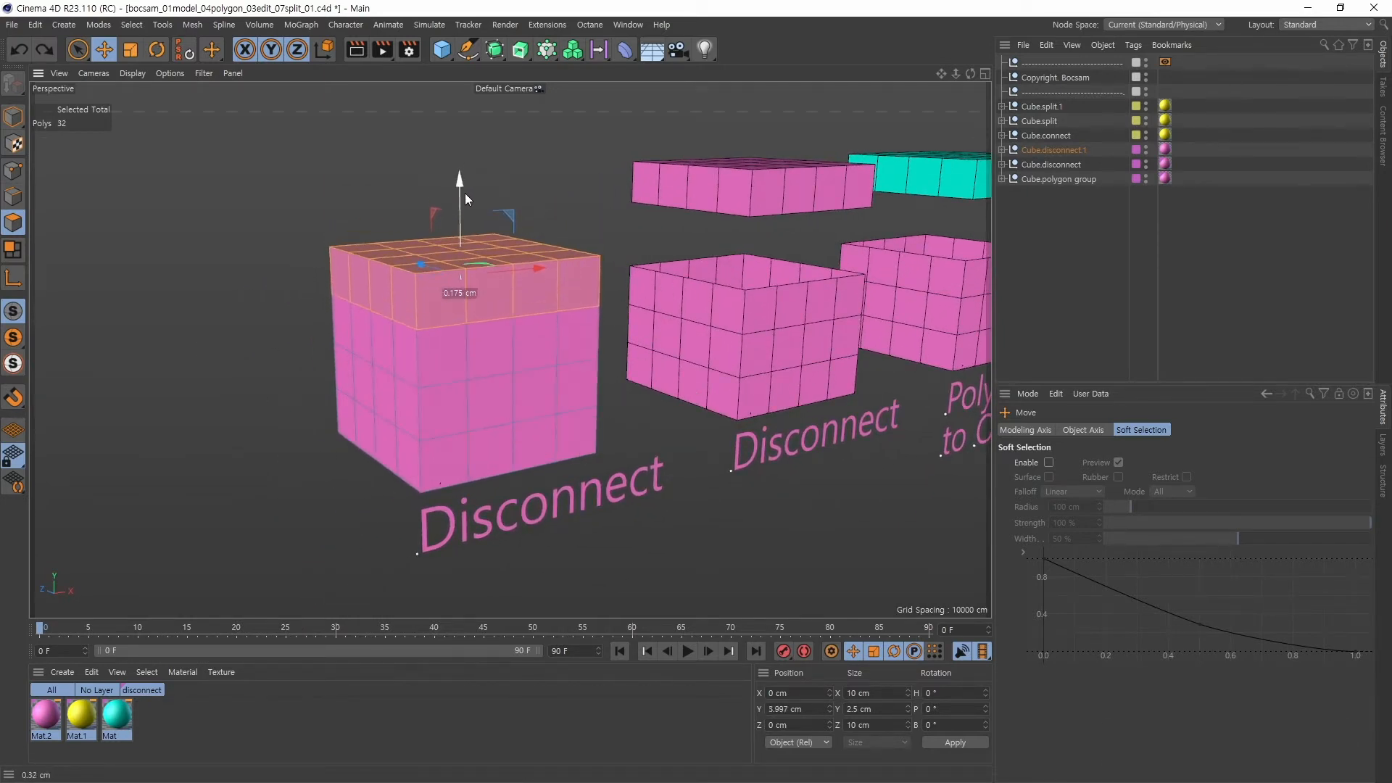
key(ctrl+z)
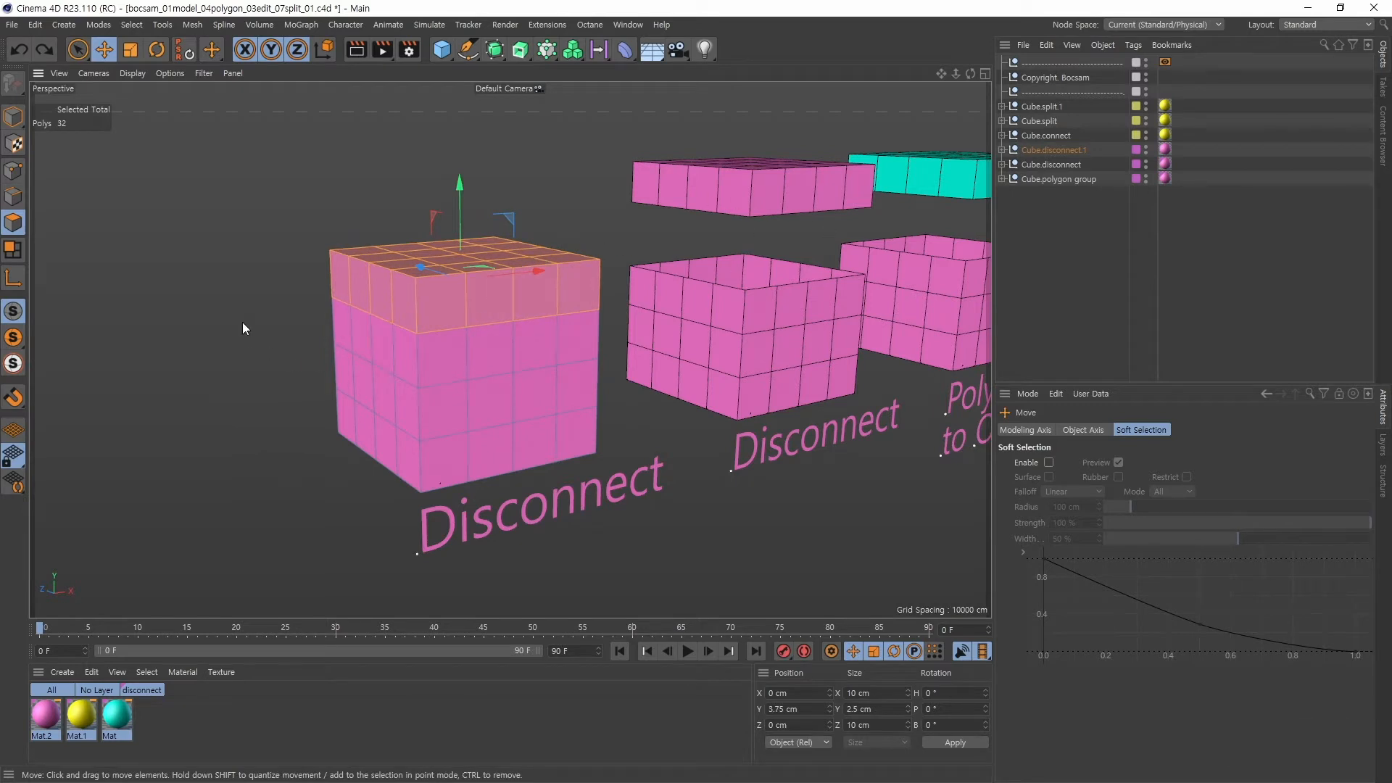
Disconnect the selected upper polygons from the rest of the cube and raise them about 2.2 cm along Y.
right_click(221, 264)
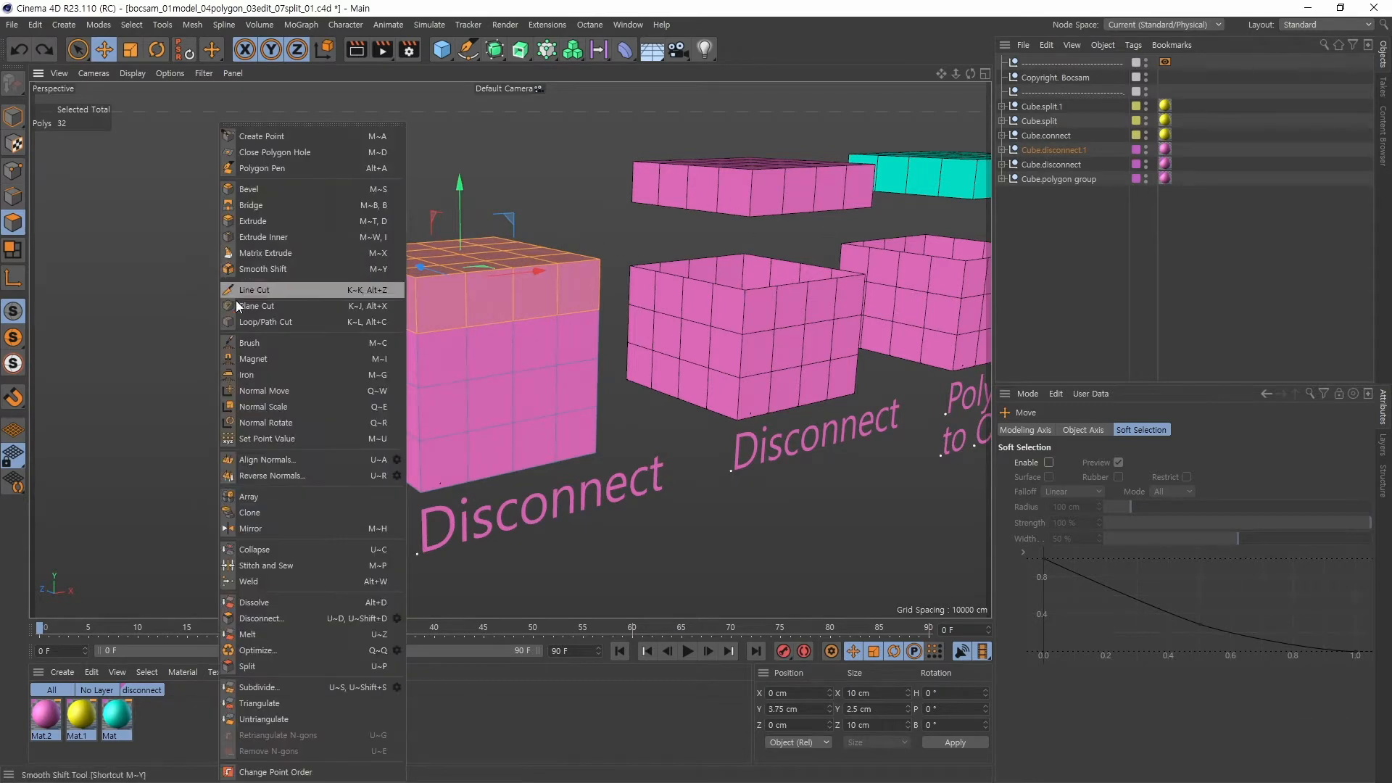
click(260, 618)
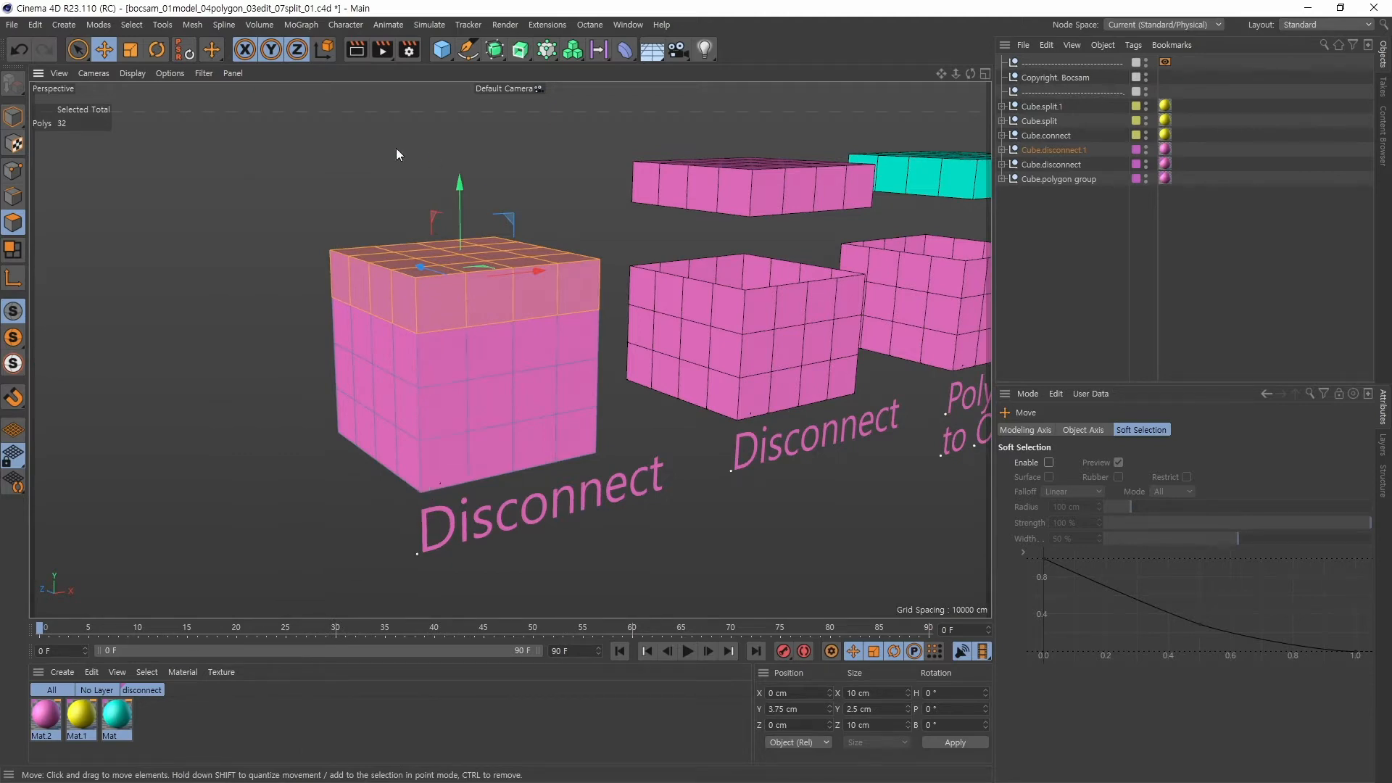
drag(464, 194, 459, 148)
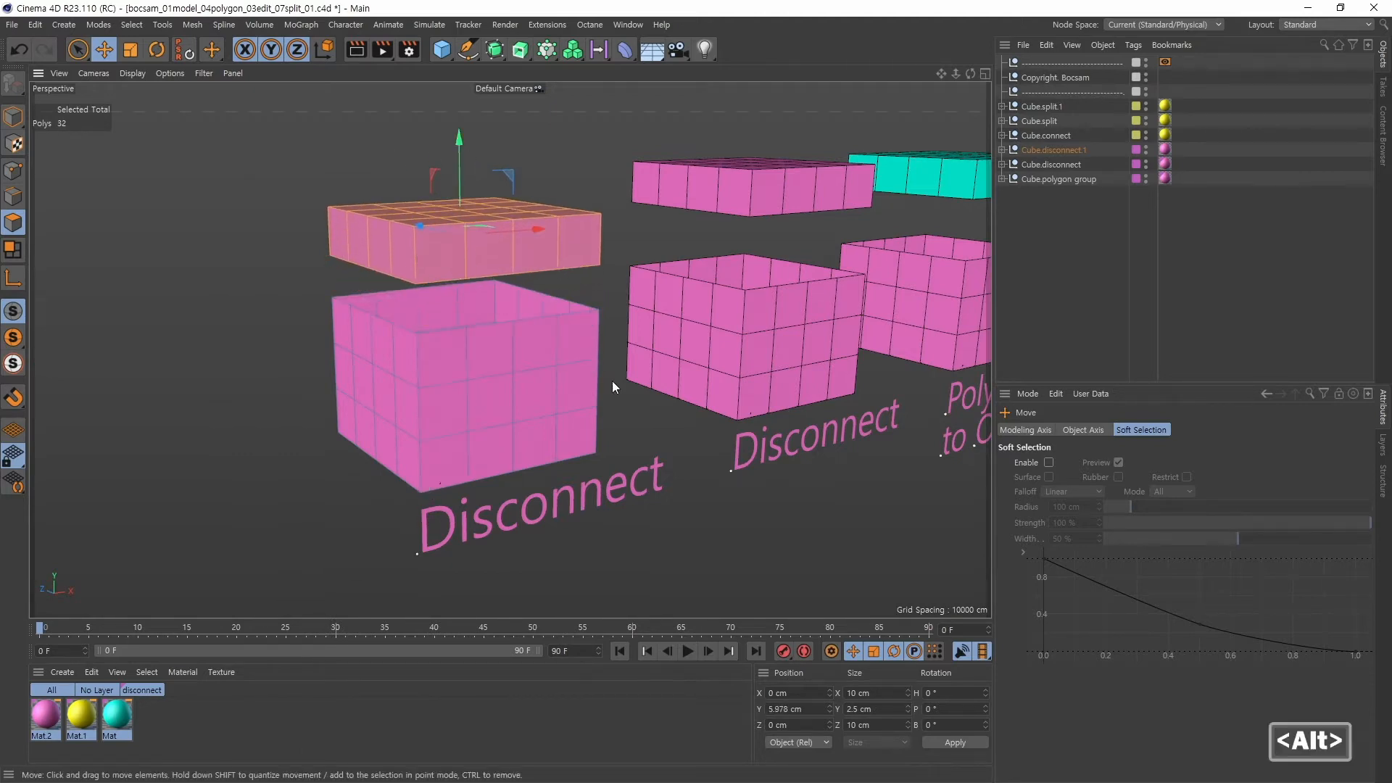
Undo the lift of the disconnected polygons and raise them about 1.8 cm along Y instead.
alt+drag(612, 381, 454, 380)
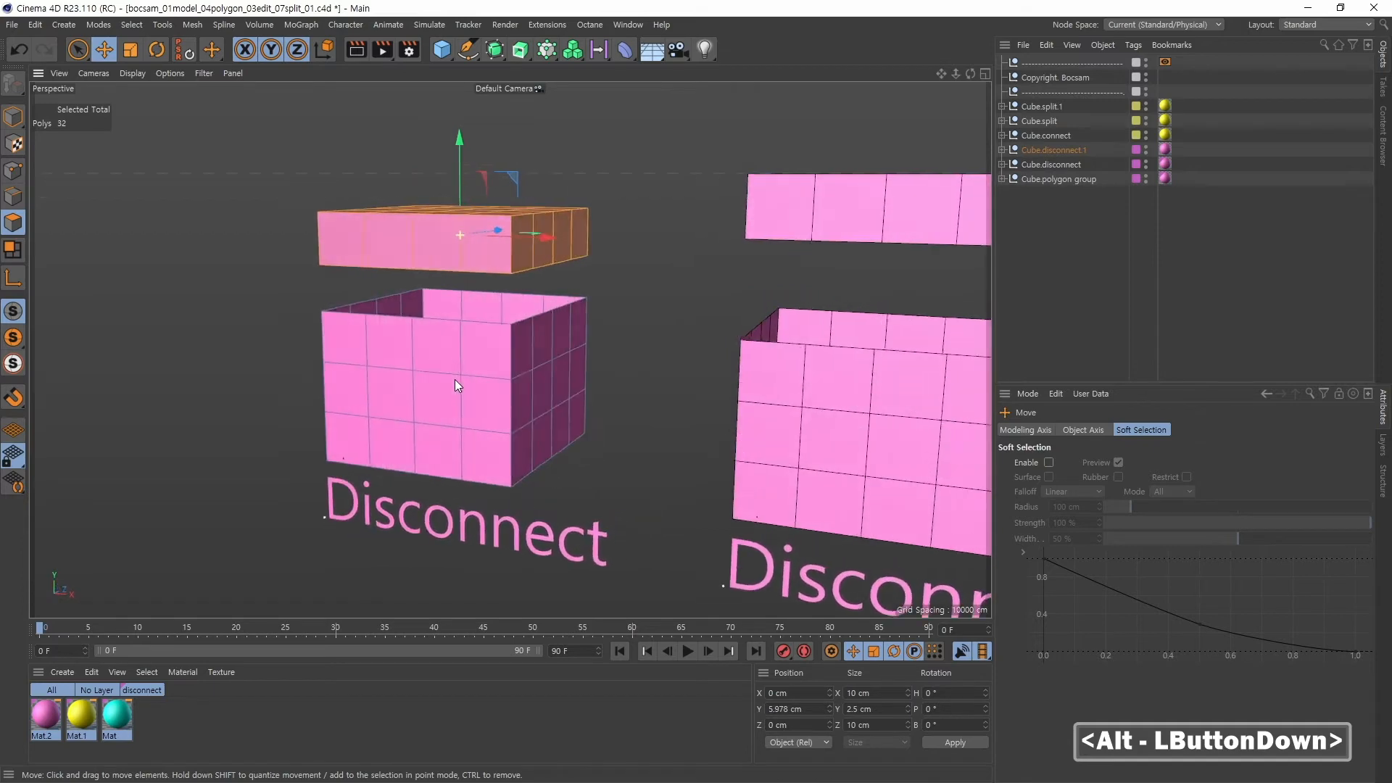
alt+middle_drag(455, 379, 656, 373)
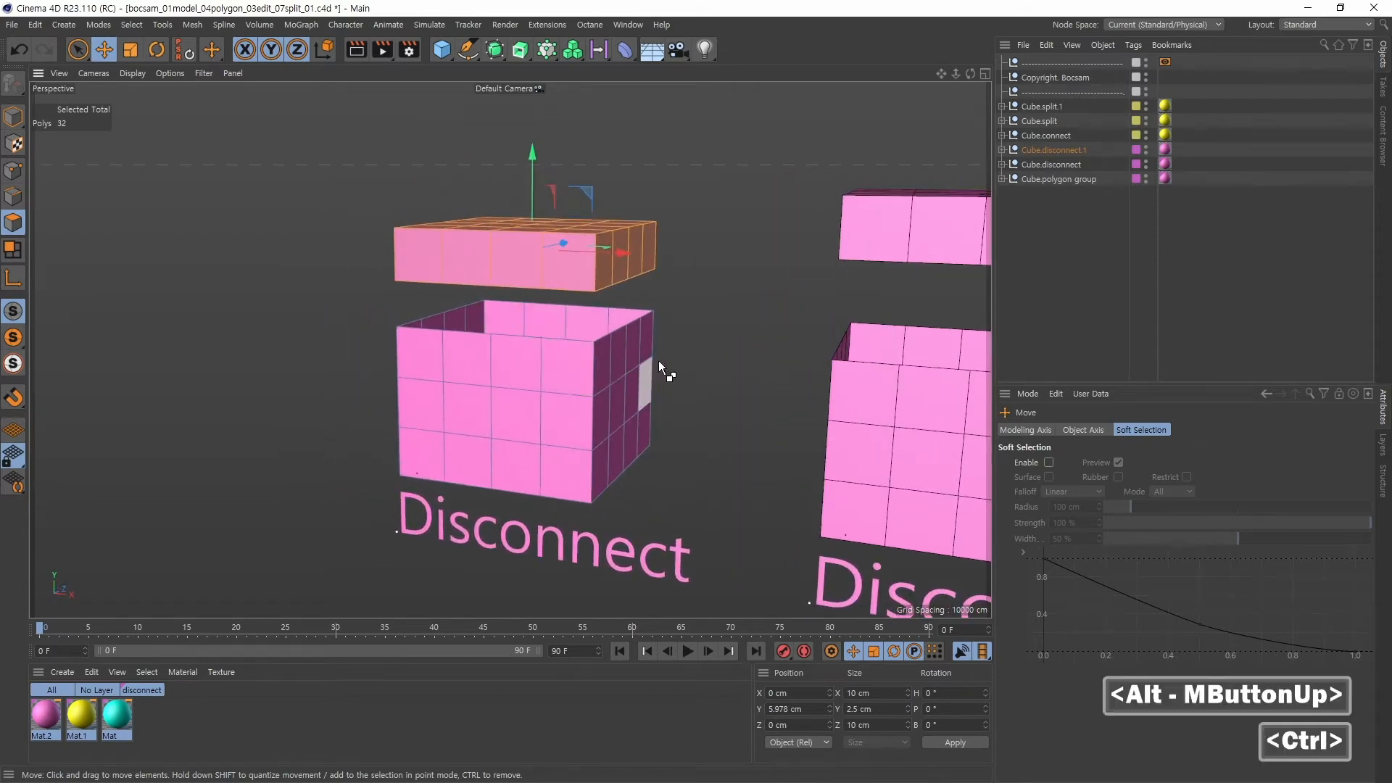
key(ctrl+z)
alt+drag(586, 392, 726, 381)
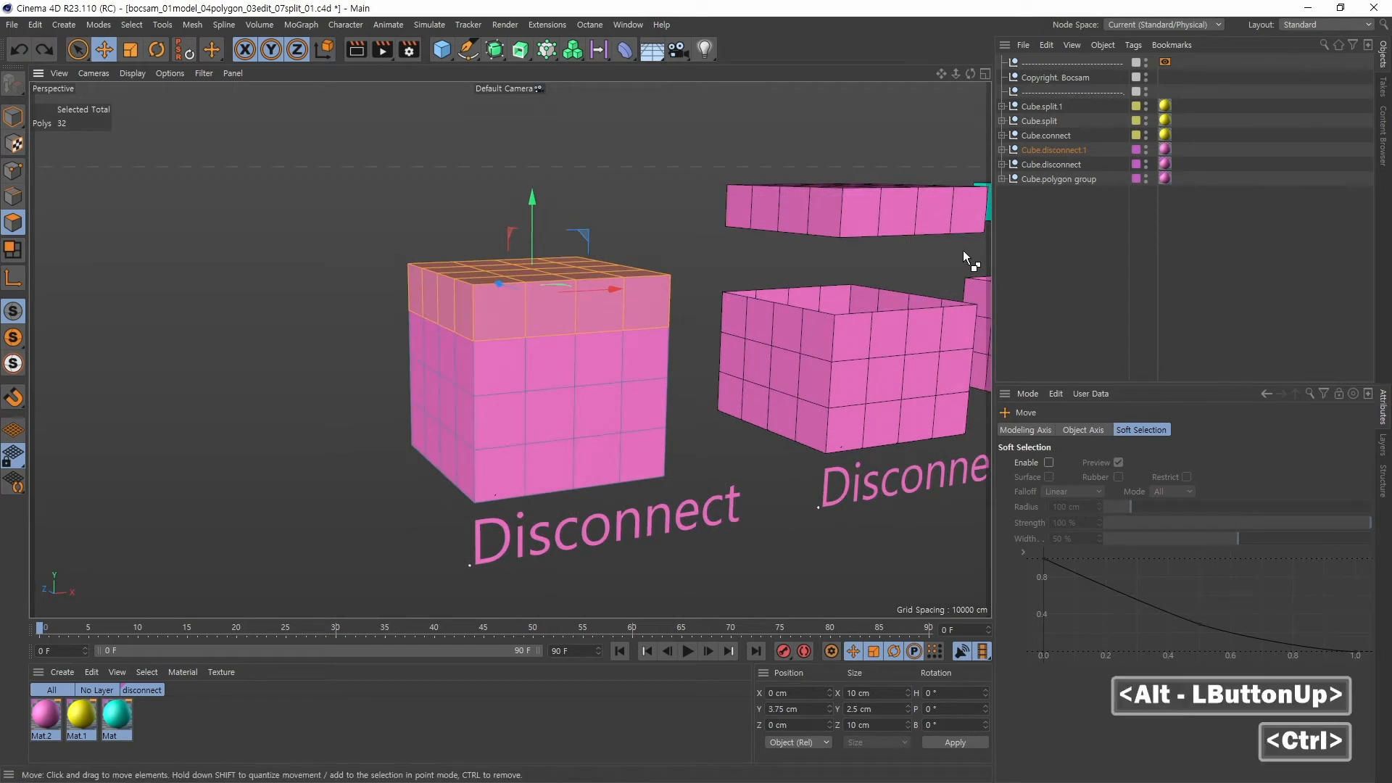
drag(532, 217, 532, 182)
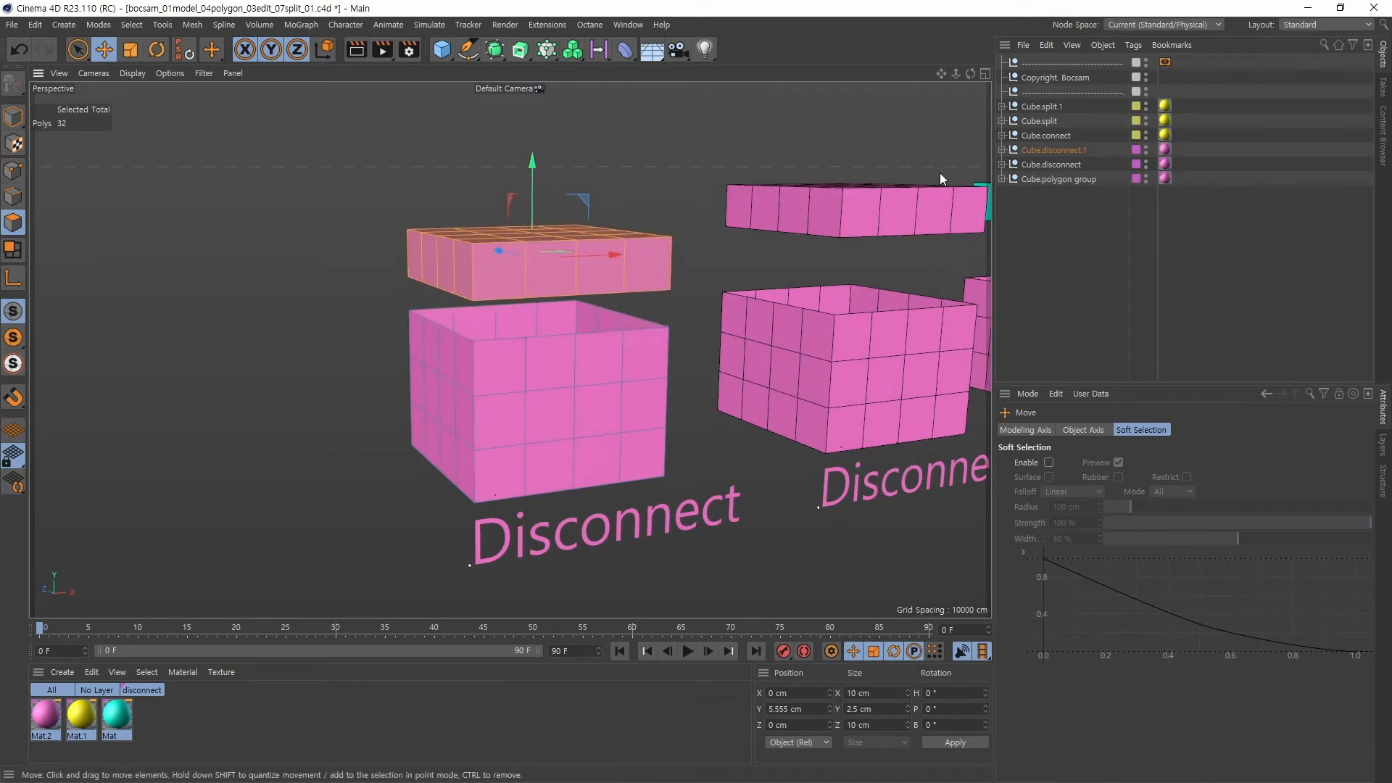
Expand the Cube.disconnect.1 group, select its Cube object, and switch to model mode.
click(1000, 150)
click(1039, 164)
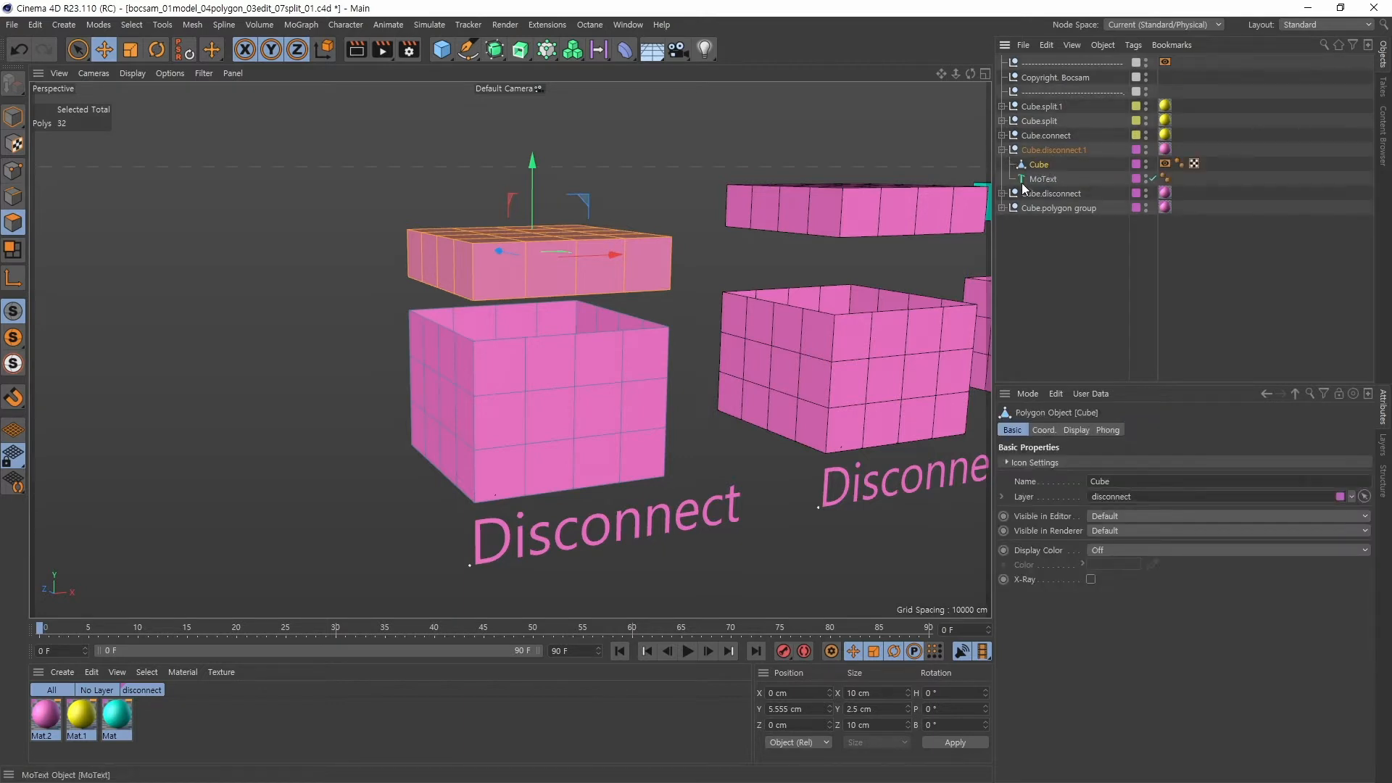
key(Return)
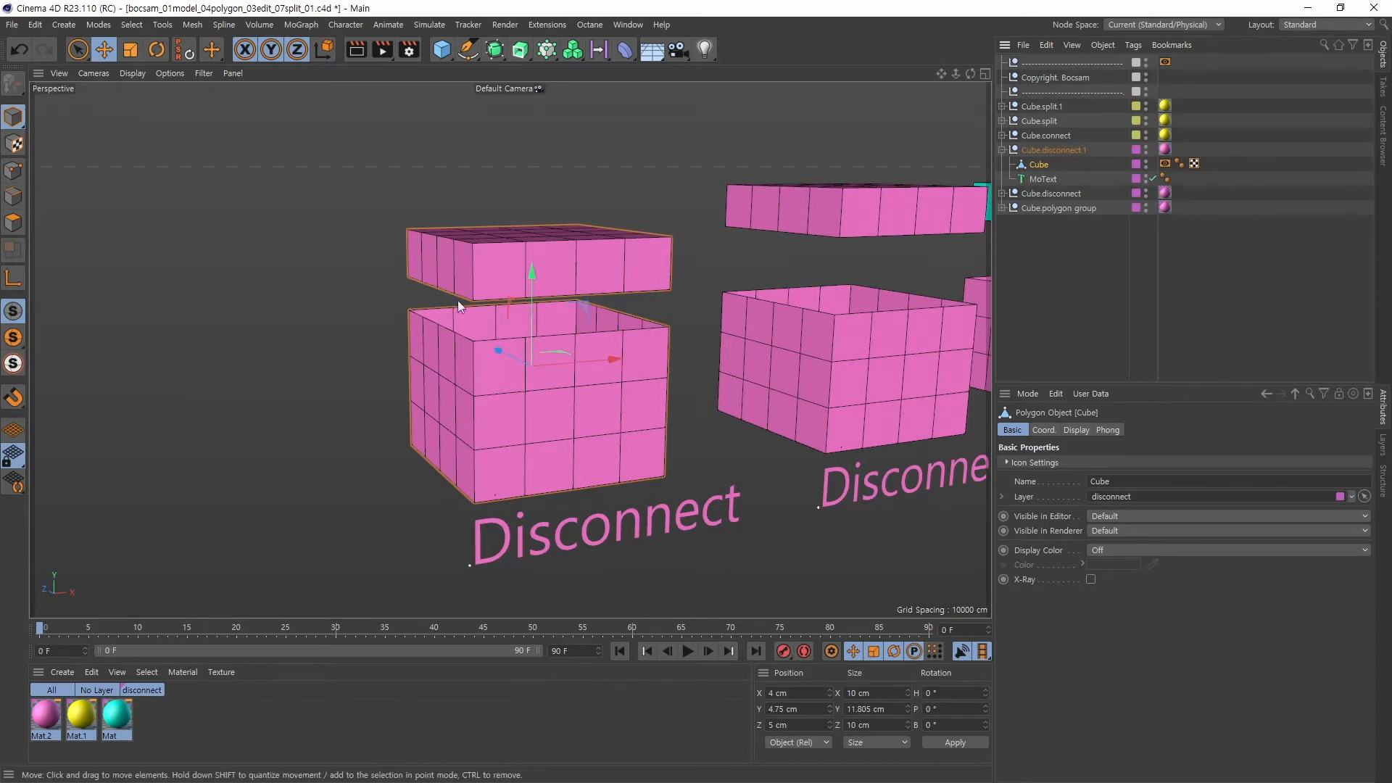
Move the whole Cube object, including both pieces, to about X 5.2 cm and Y 5.2 cm.
alt+drag(665, 341, 589, 278)
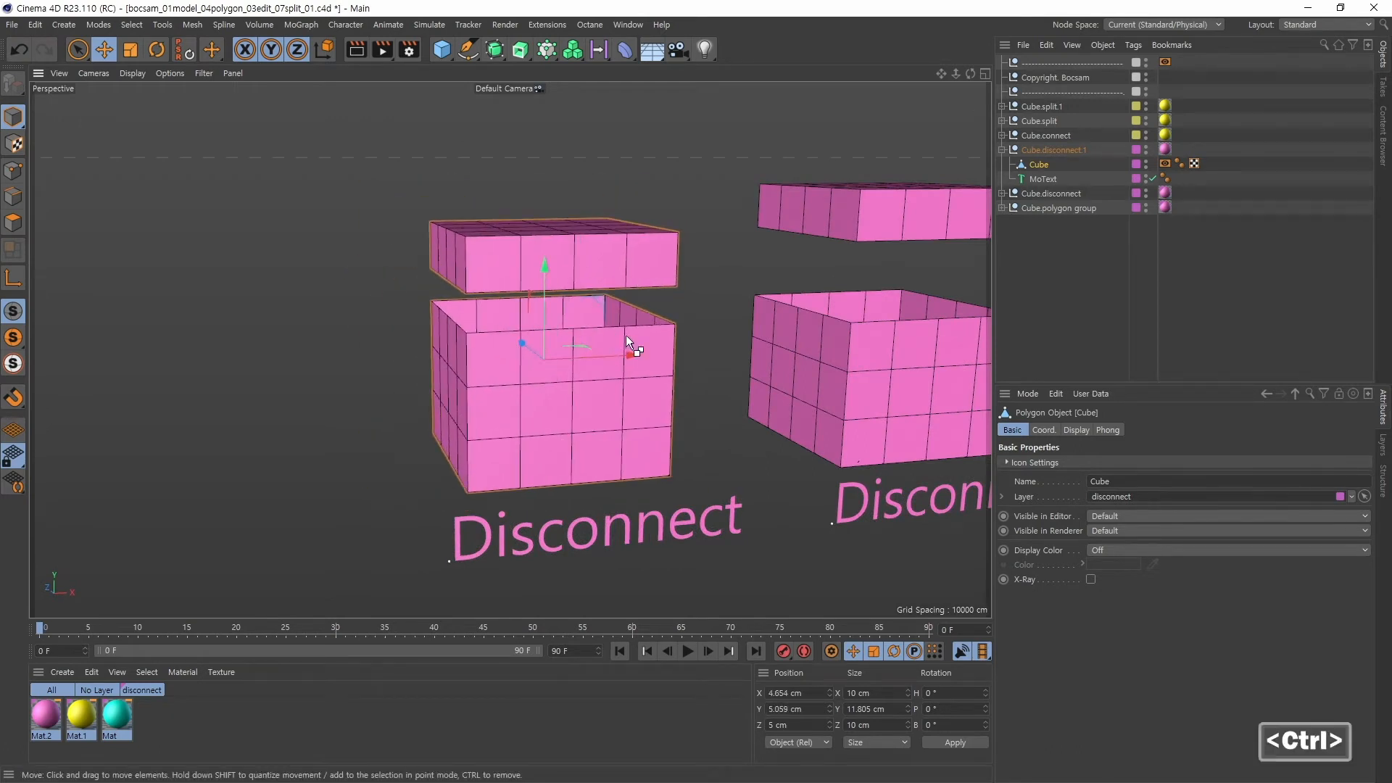
key(ctrl+z)
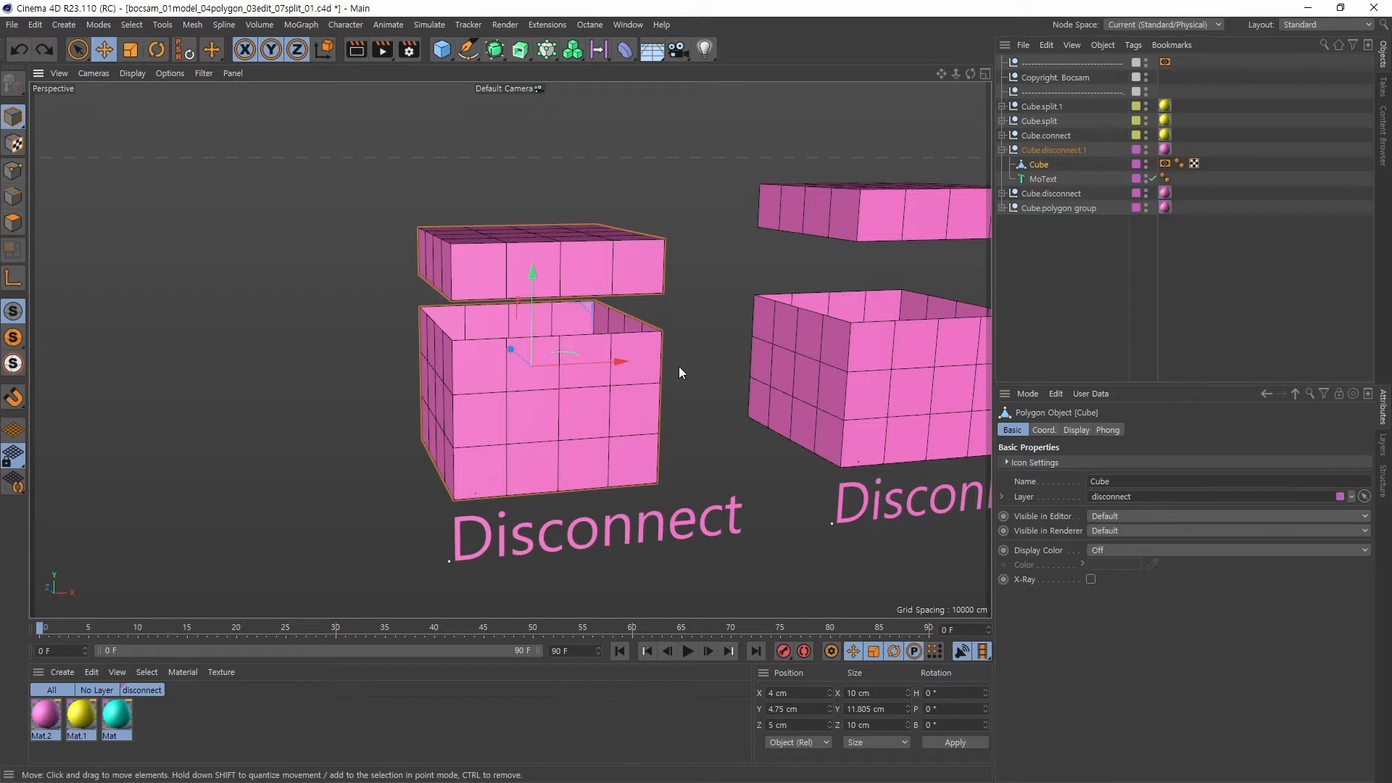
drag(607, 310, 558, 385)
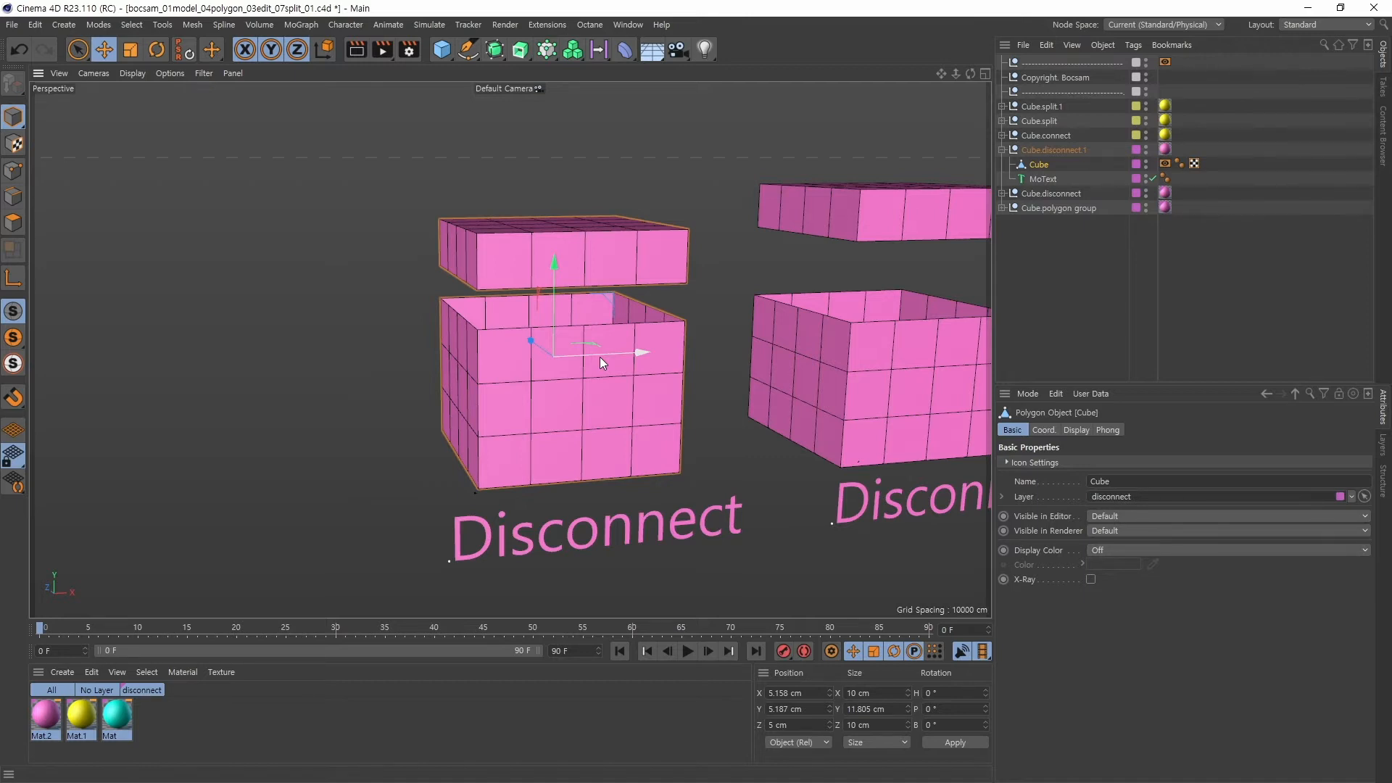
Select the Cube in the unsplit yellow Split sample, expand its Cube.split.1 group, and switch to polygon mode.
alt+middle_drag(652, 218, 736, 286)
alt+middle_drag(732, 257, 630, 411)
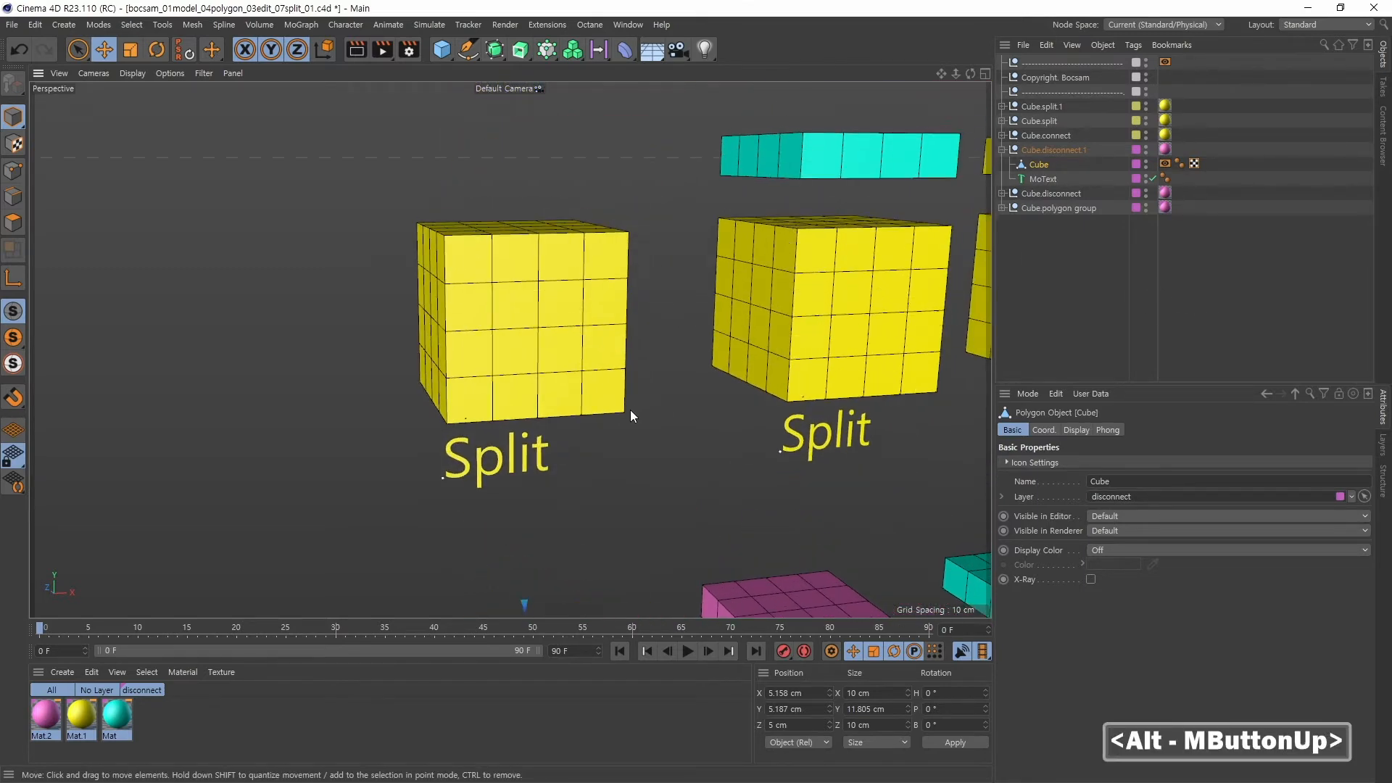
alt+drag(586, 336, 559, 352)
alt+middle_drag(561, 351, 522, 364)
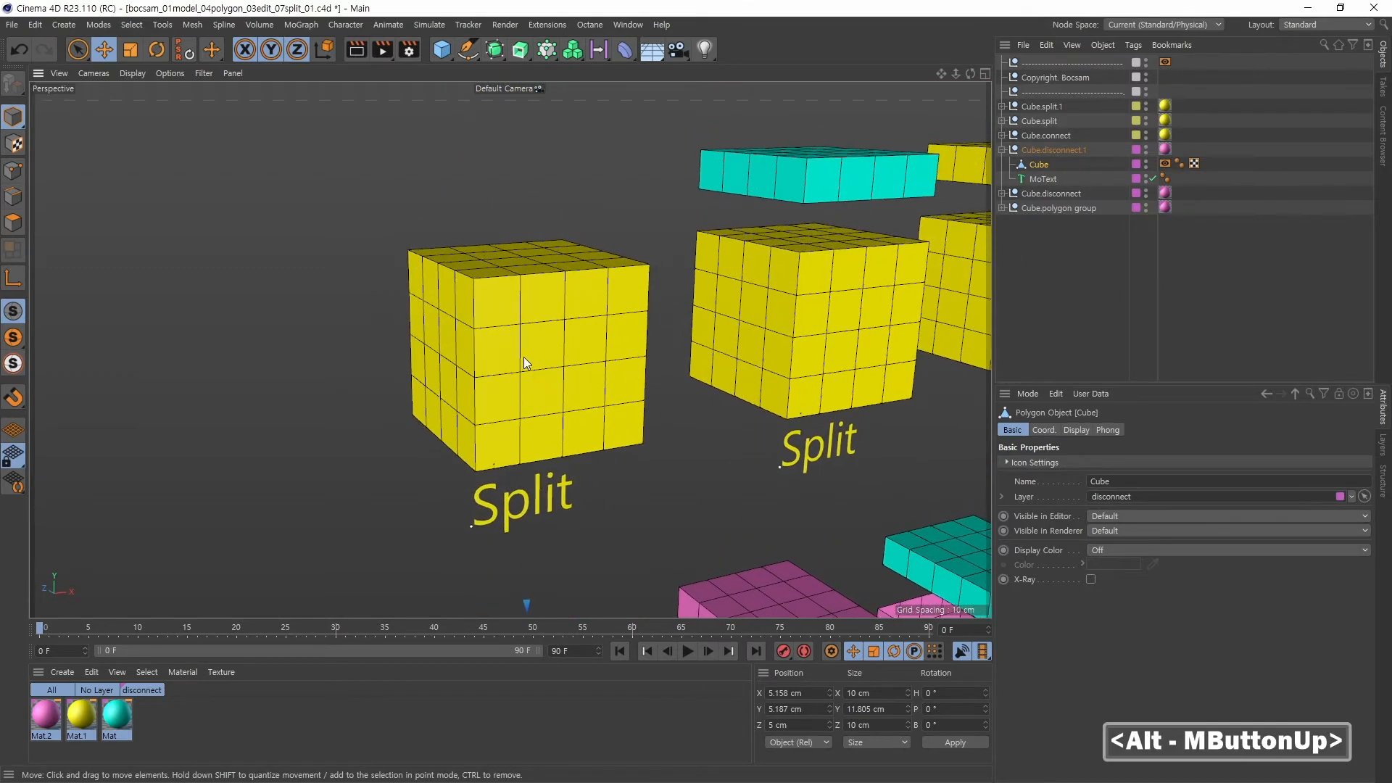
alt+right_drag(522, 364, 575, 338)
alt+middle_drag(575, 338, 840, 268)
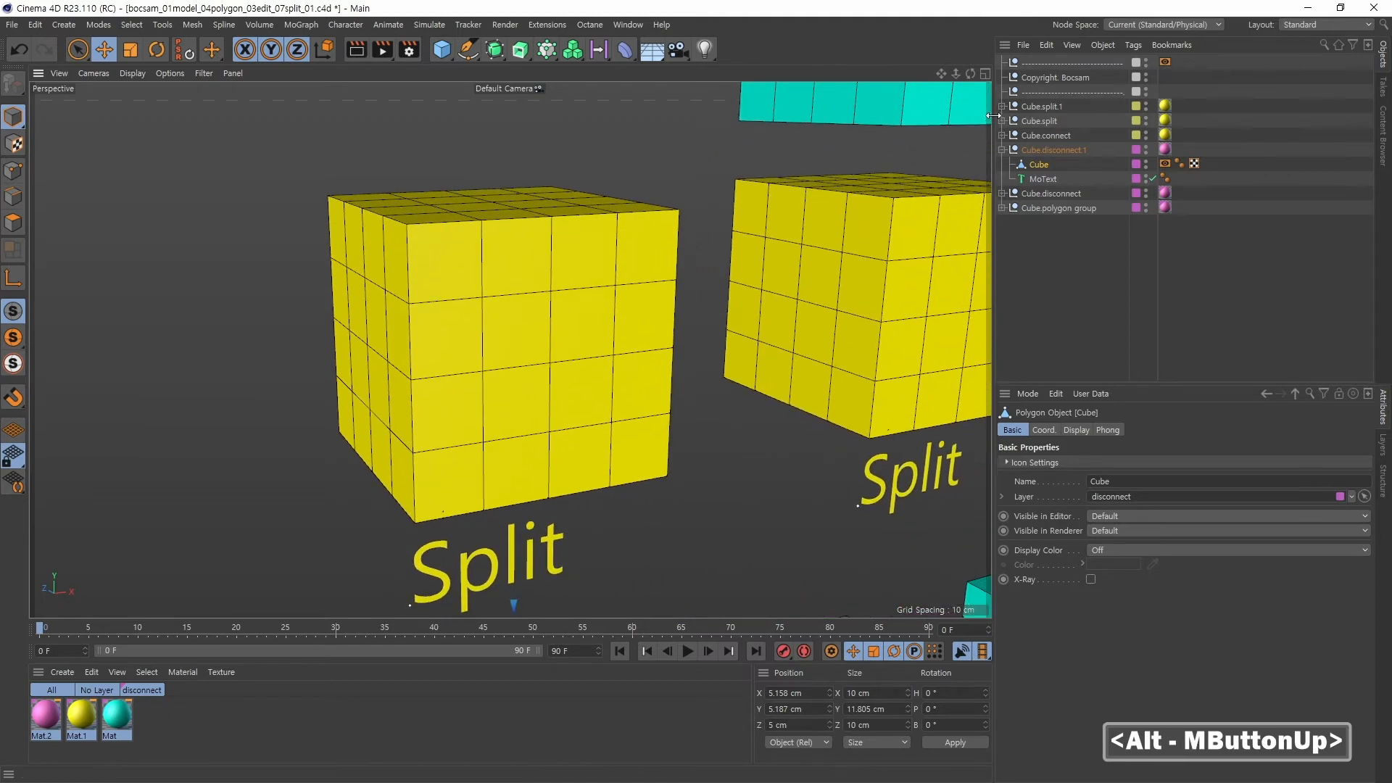
click(479, 300)
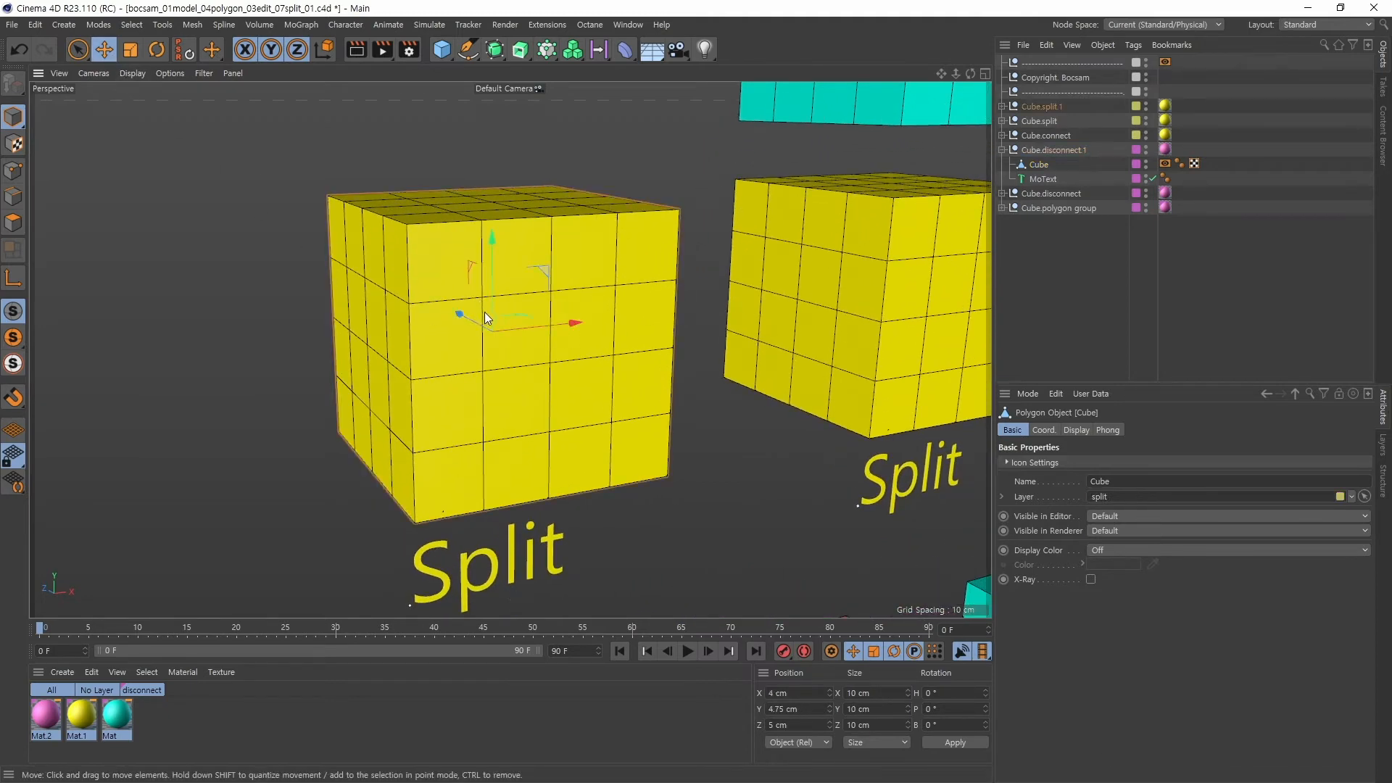
click(1002, 106)
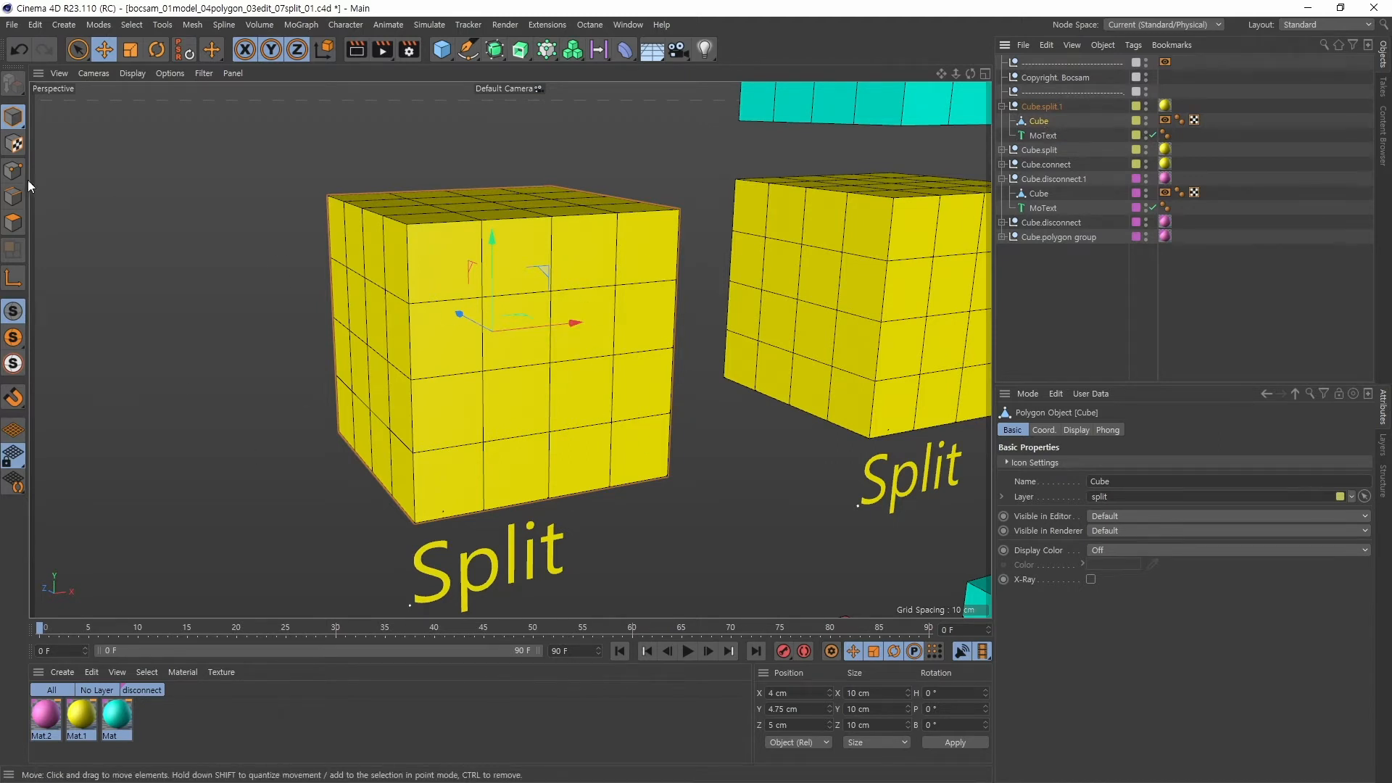
click(14, 223)
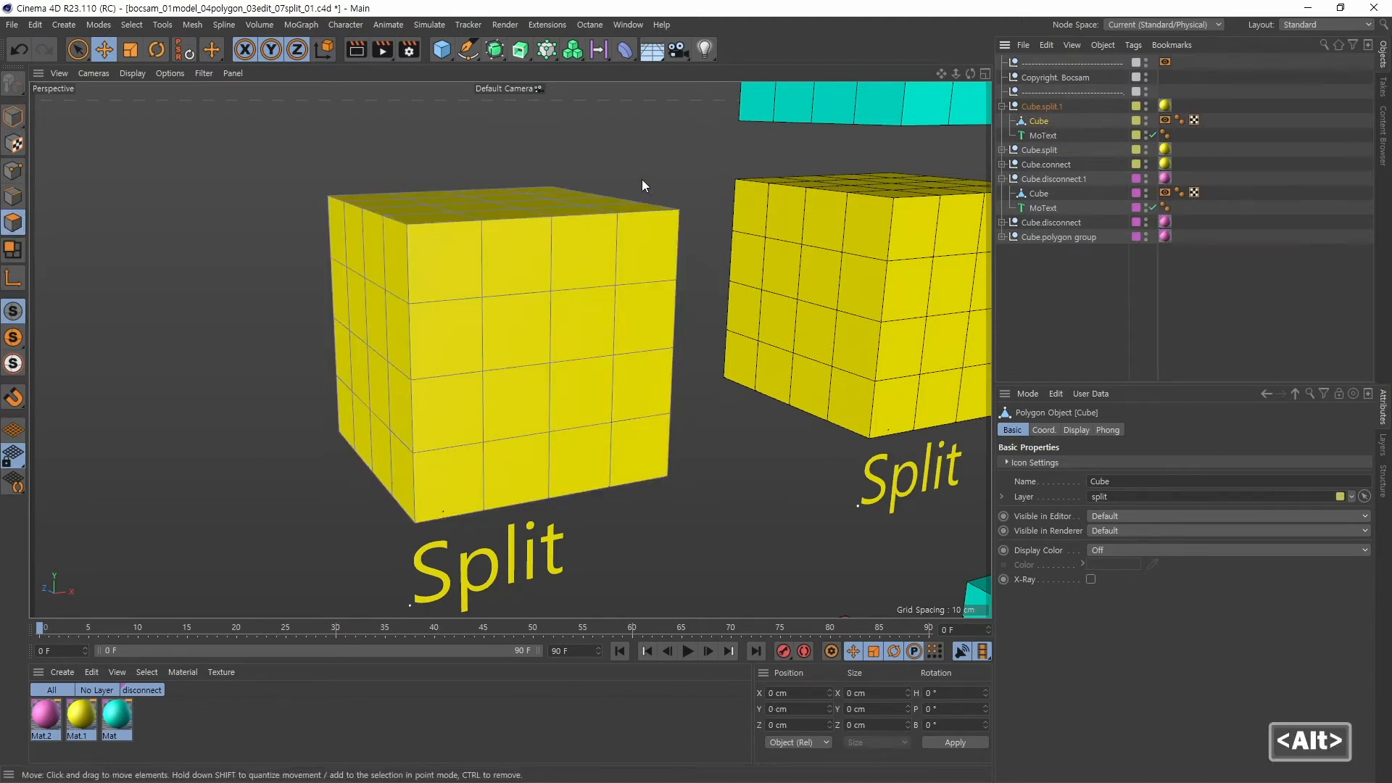
Loop-select the cube's uppermost row of side polygons and add the enclosed top-face polygons with Fill Selection.
alt+middle_drag(642, 180, 579, 208)
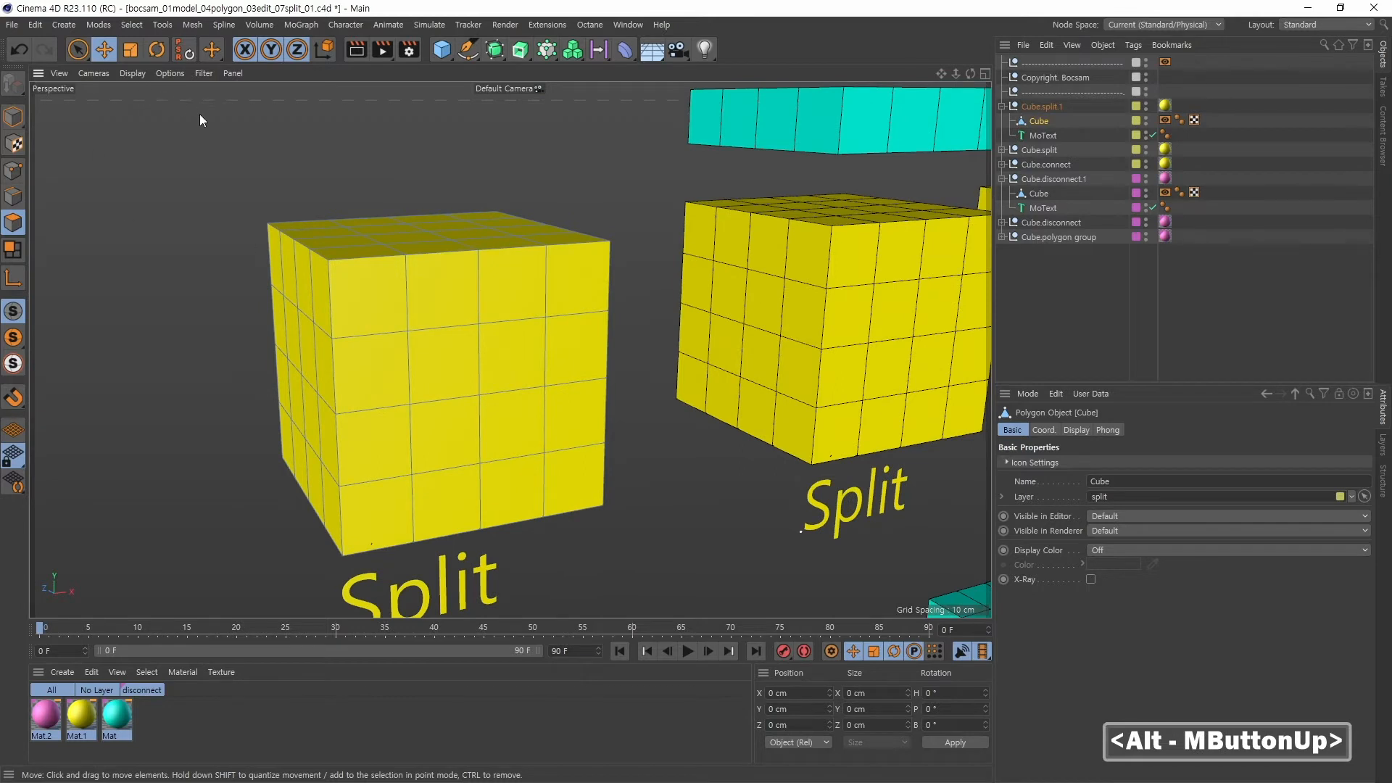
key(u)
key(l)
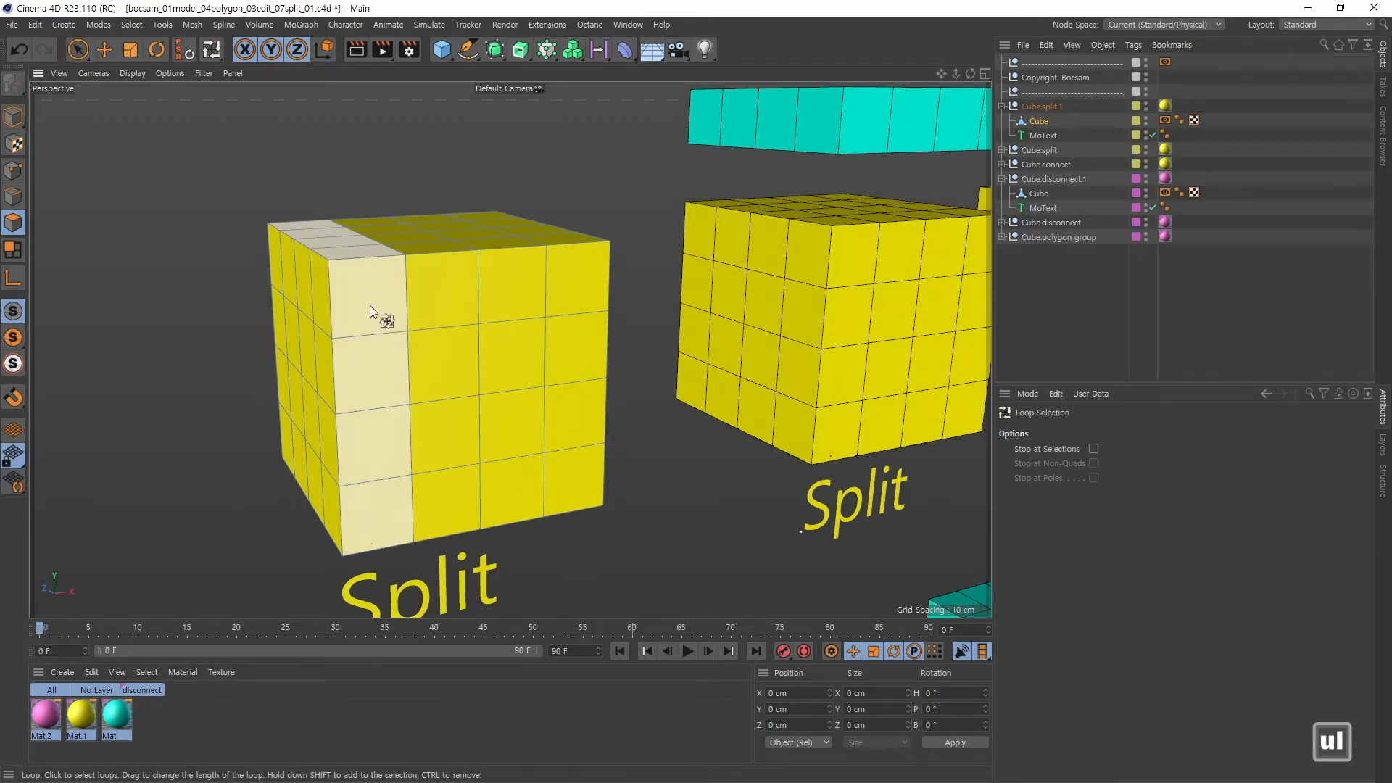
click(462, 289)
click(130, 26)
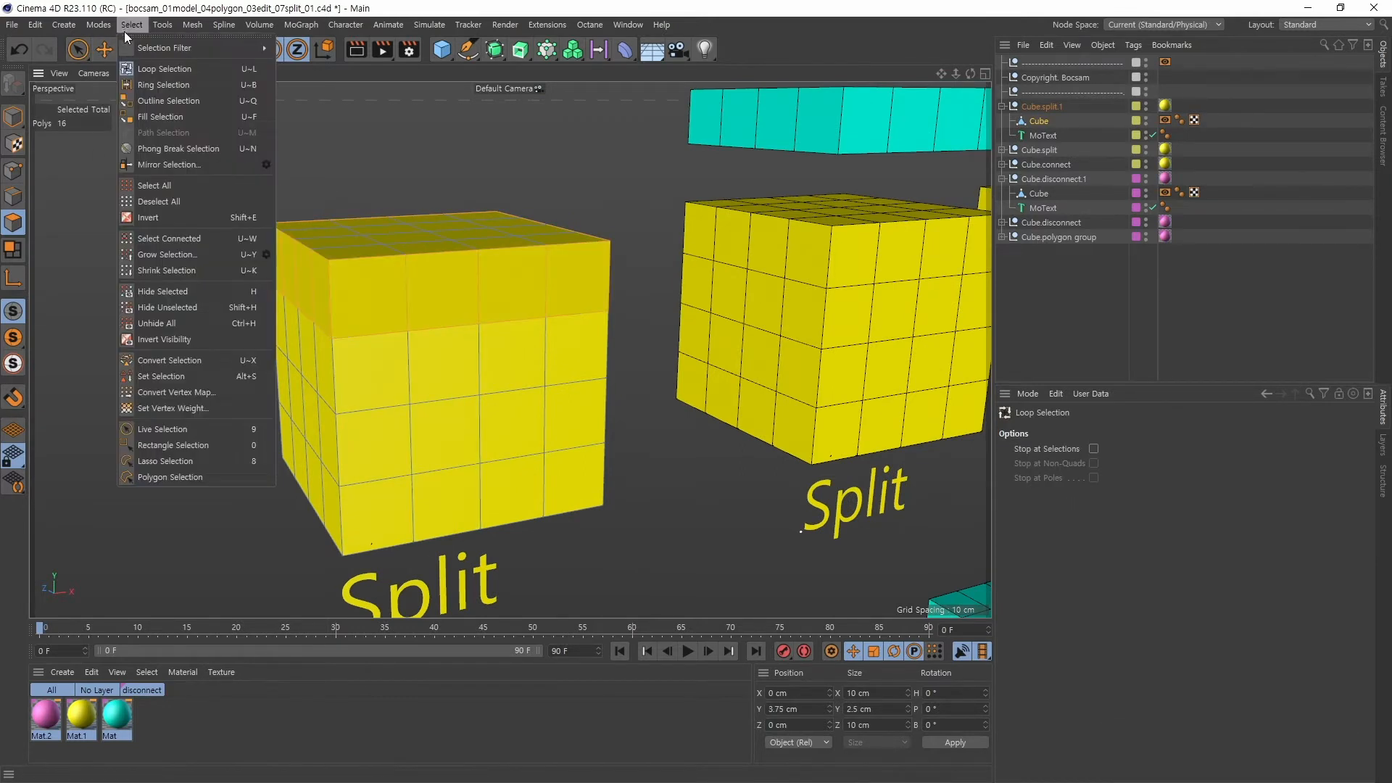
click(158, 118)
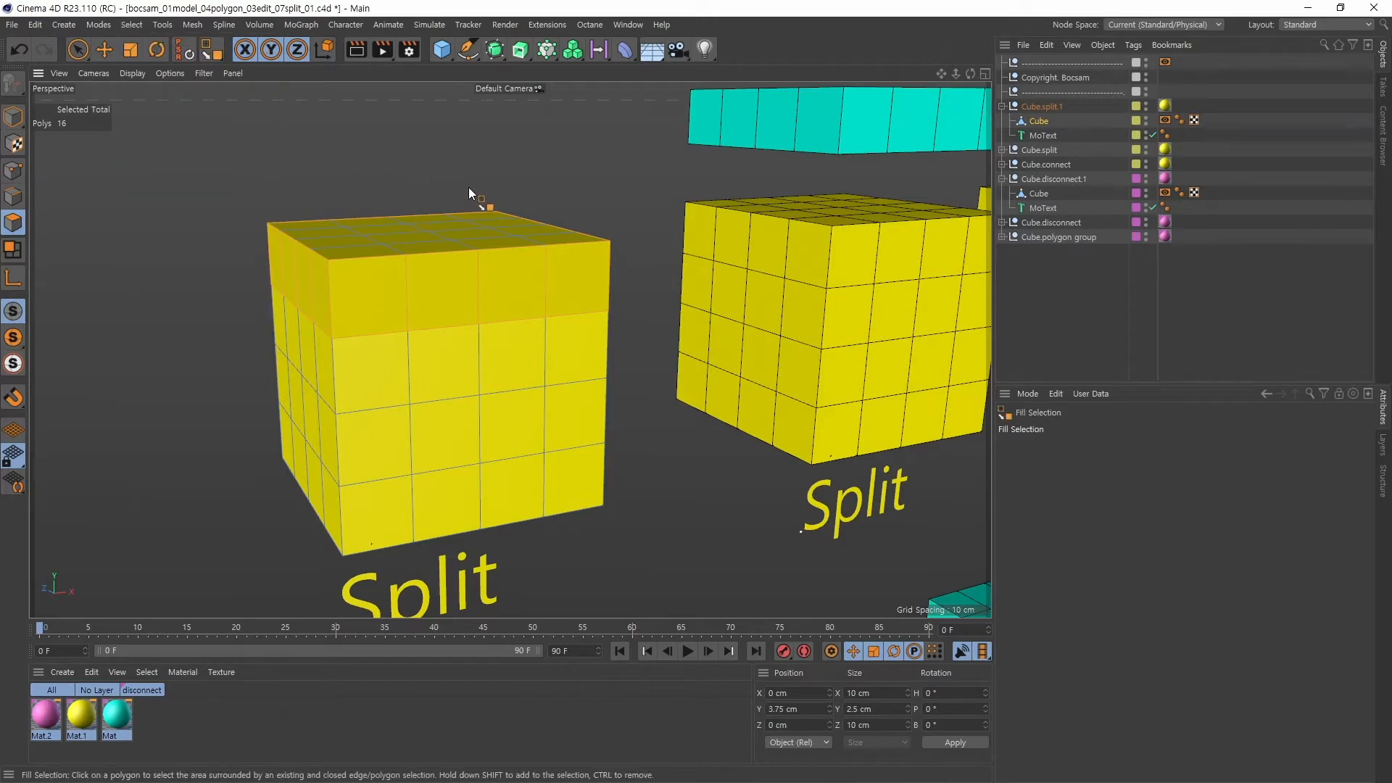
shift+click(453, 239)
alt+drag(613, 203, 309, 153)
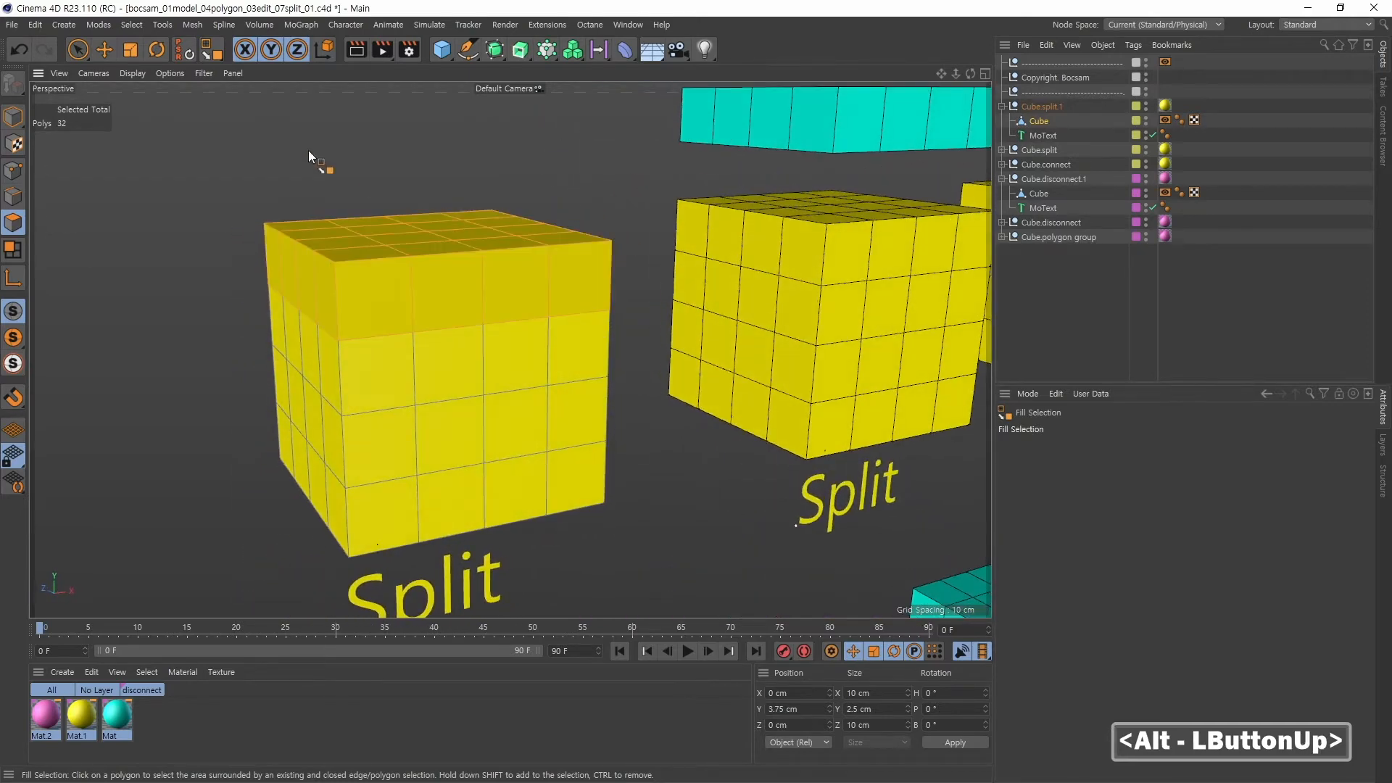
Activate the Move tool and split the selected upper polygons off into a separate object.
click(105, 50)
alt+middle_drag(597, 238, 481, 231)
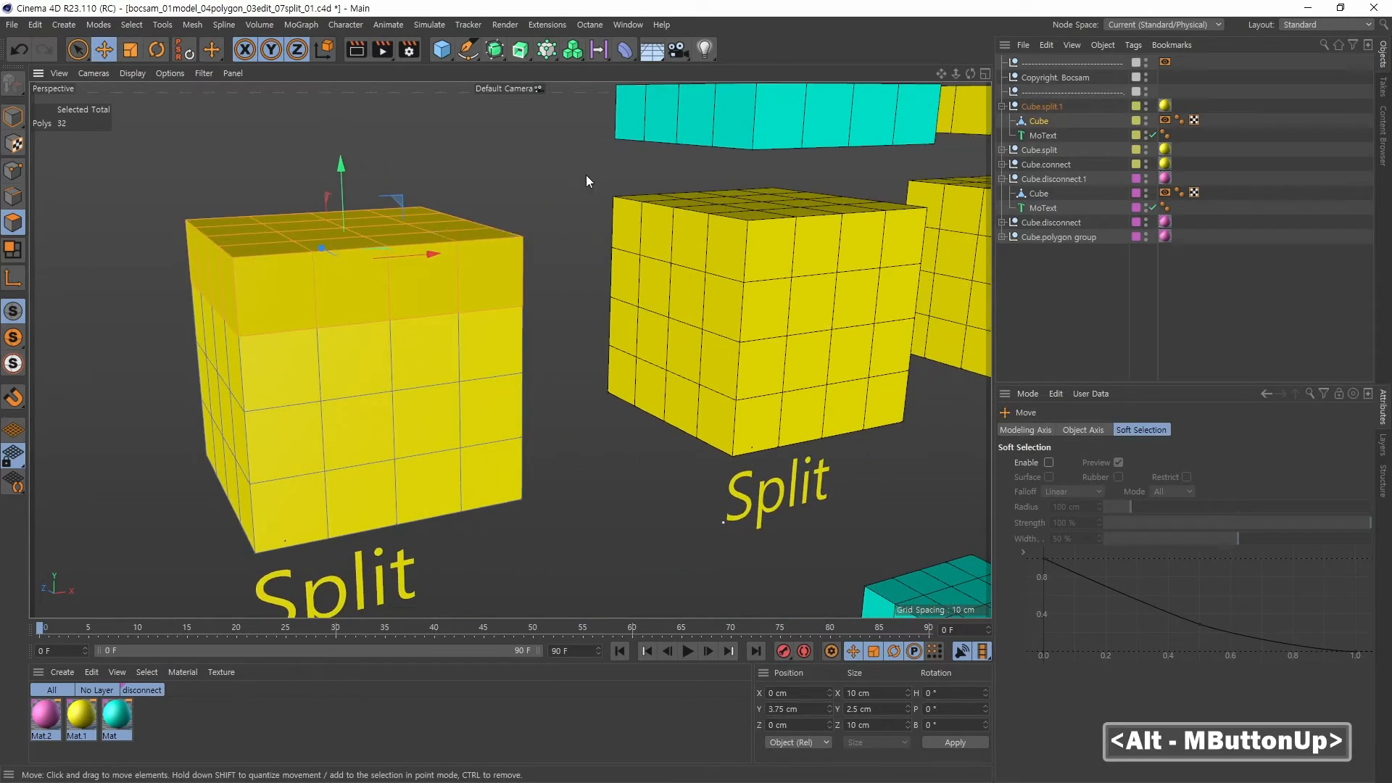
right_click(571, 157)
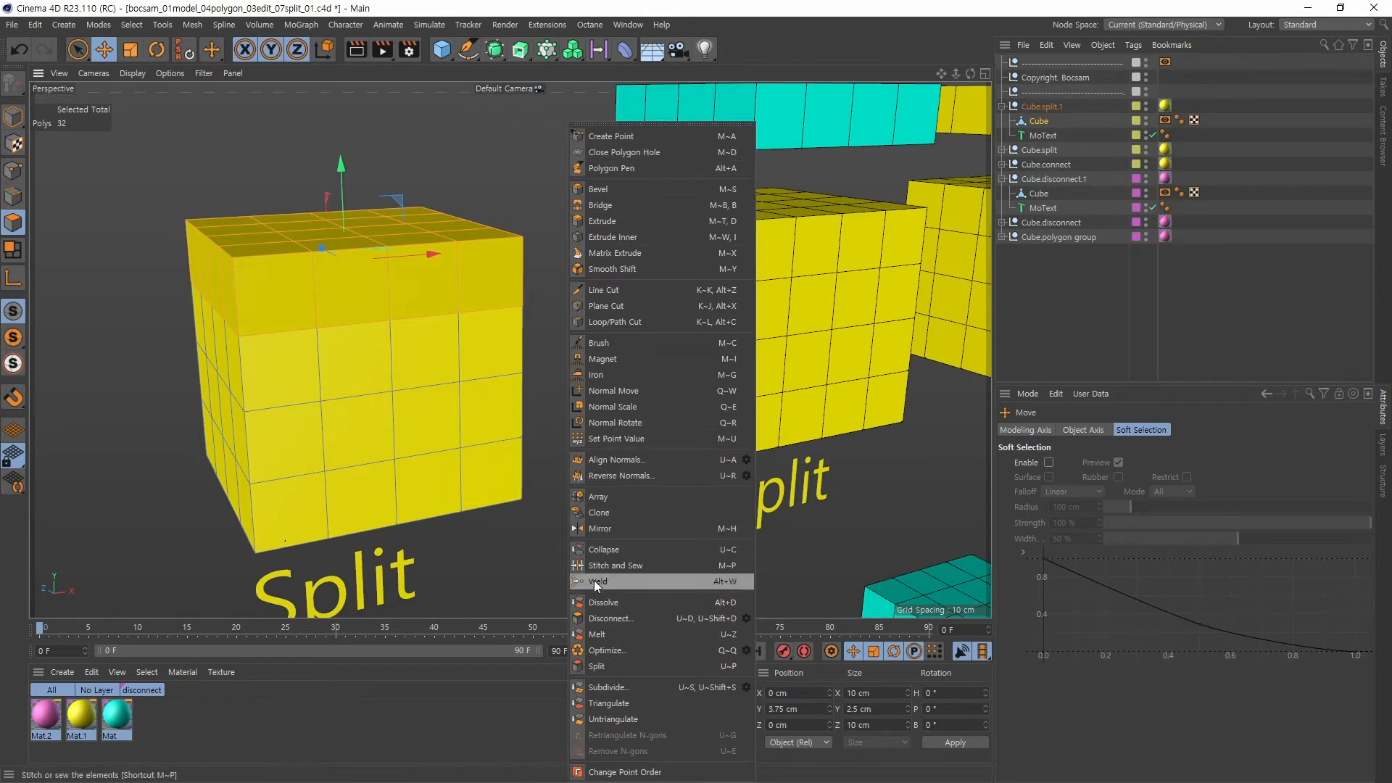
click(604, 668)
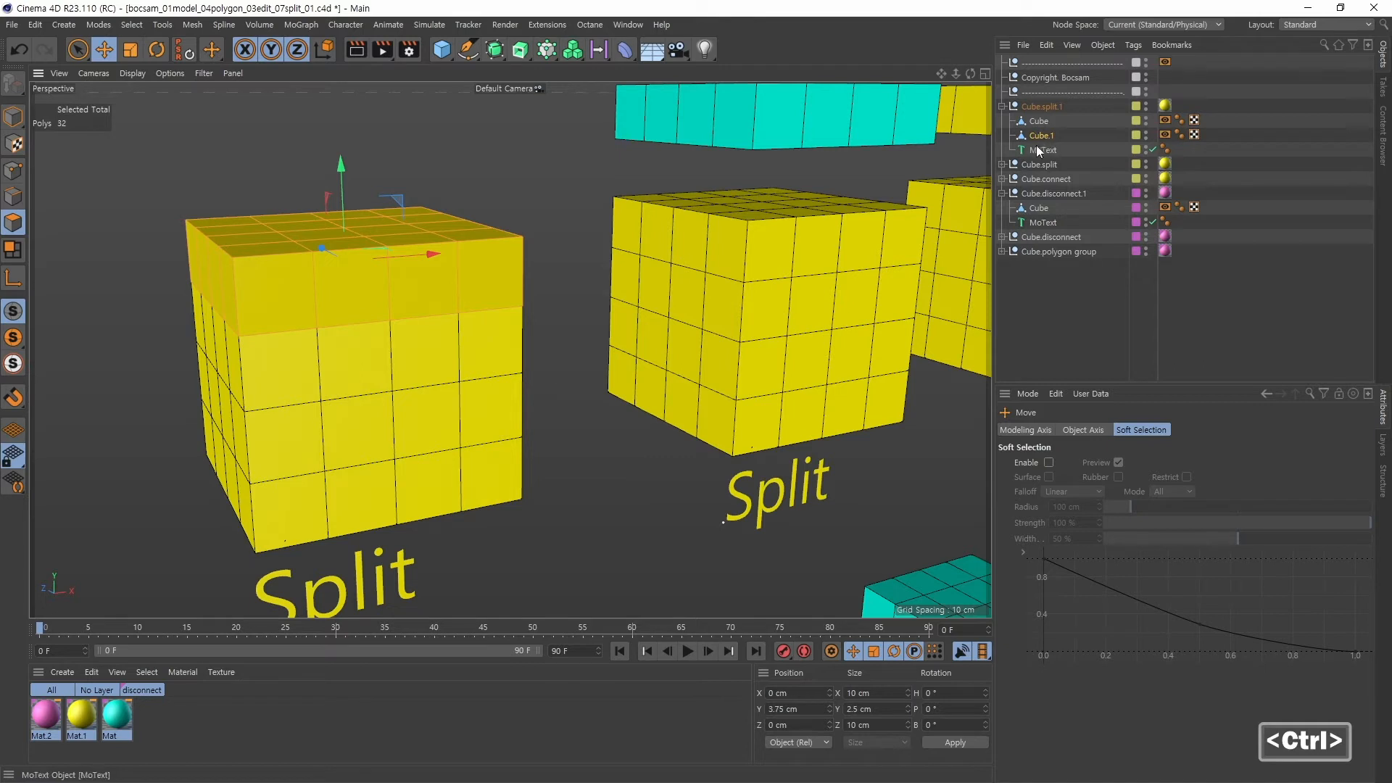
Undo the split of the upper polygons and redo it to compare the object hierarchy.
ctrl+click(1043, 122)
key(ctrl+z)
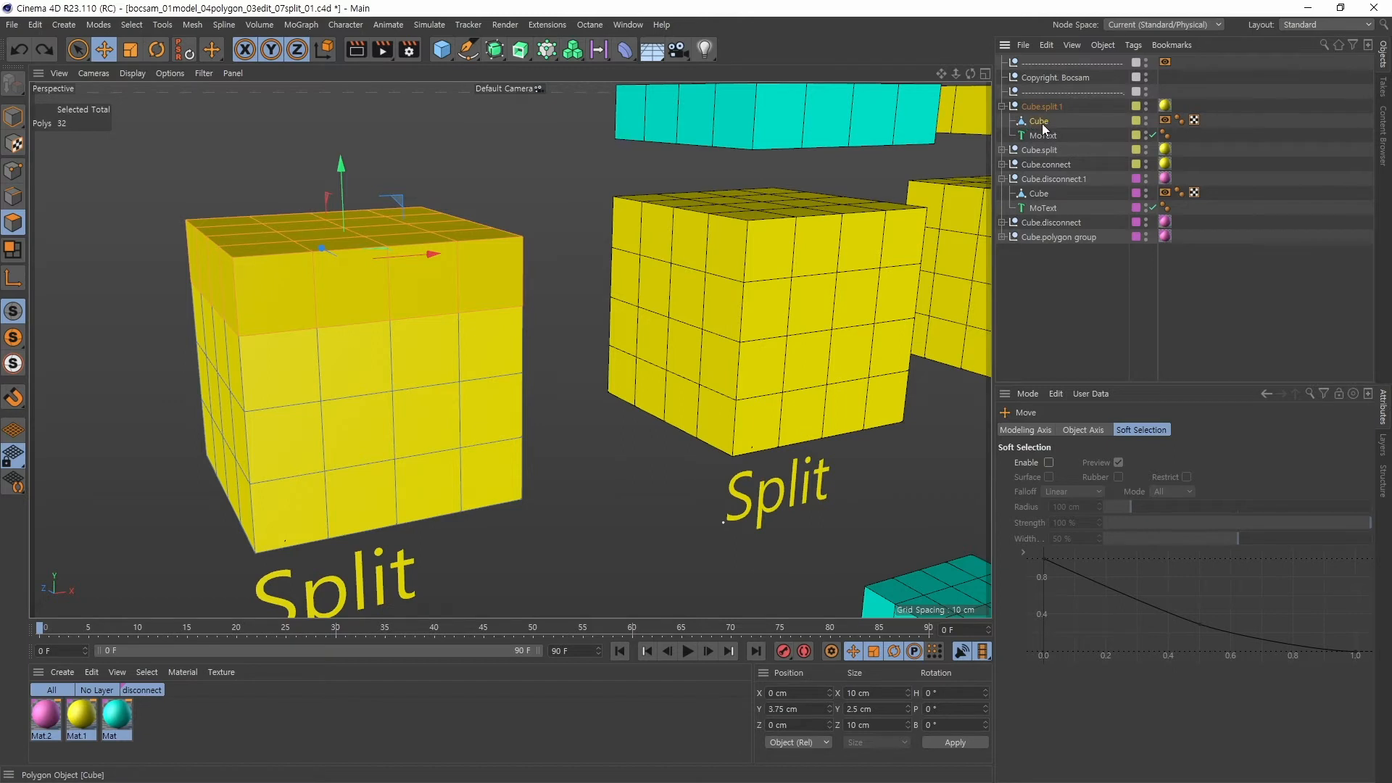
click(44, 49)
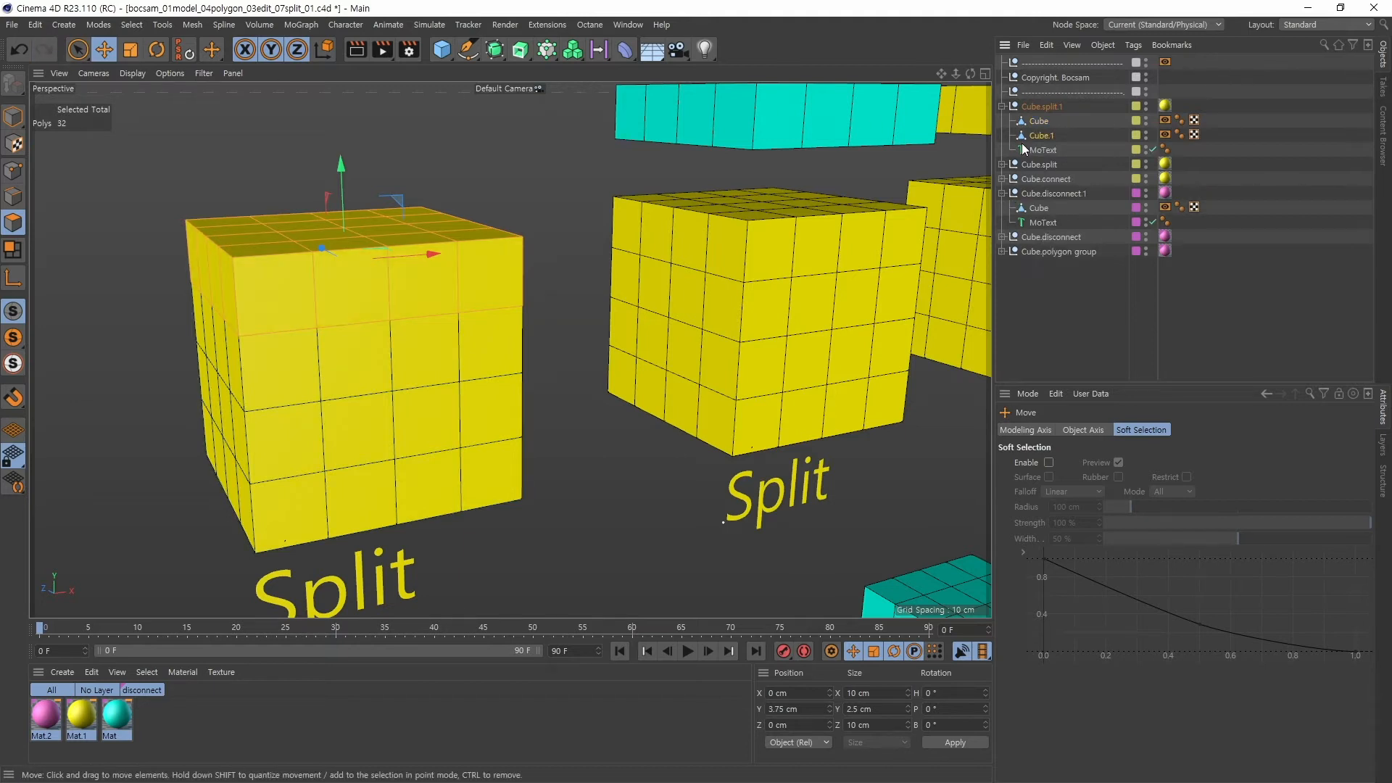
Select the Cube.1 object in model mode and raise it about 4.7 cm along Y.
click(1043, 138)
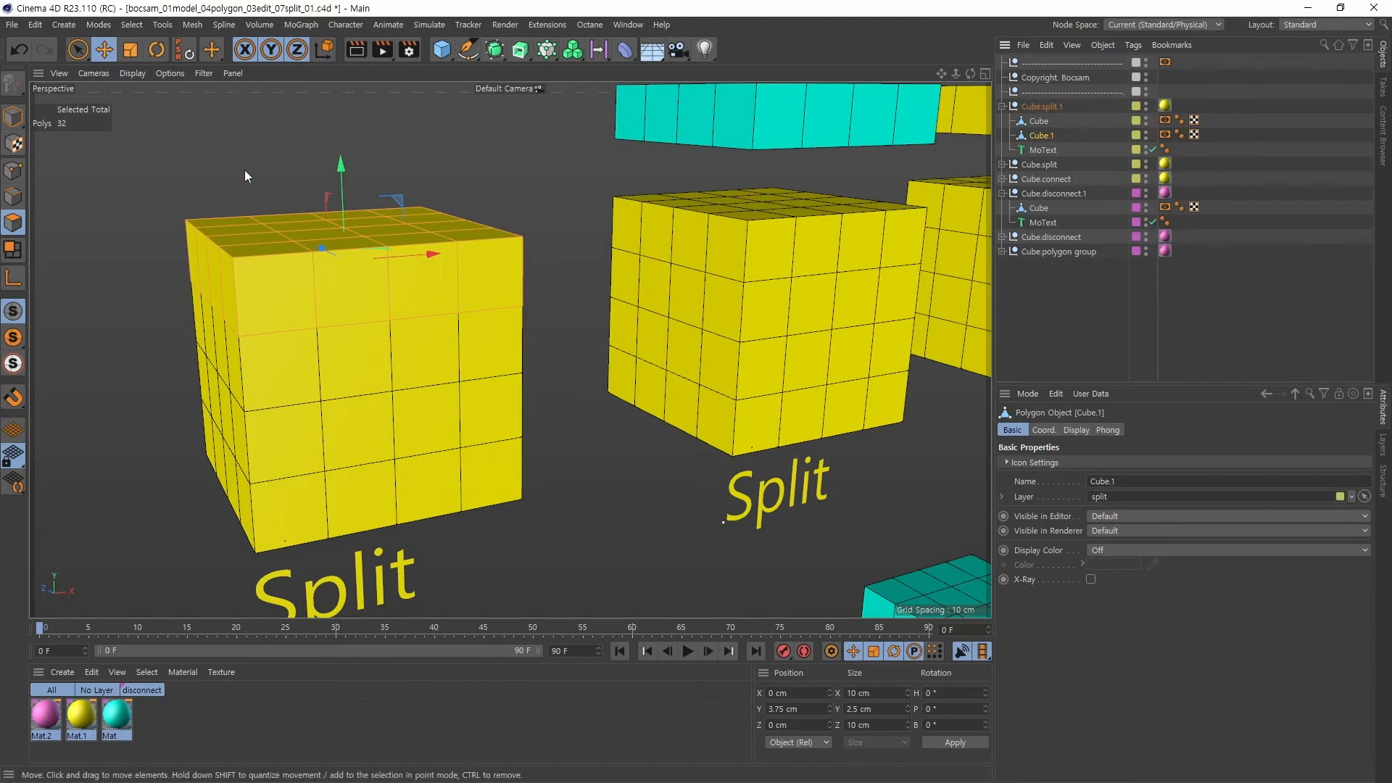
click(13, 117)
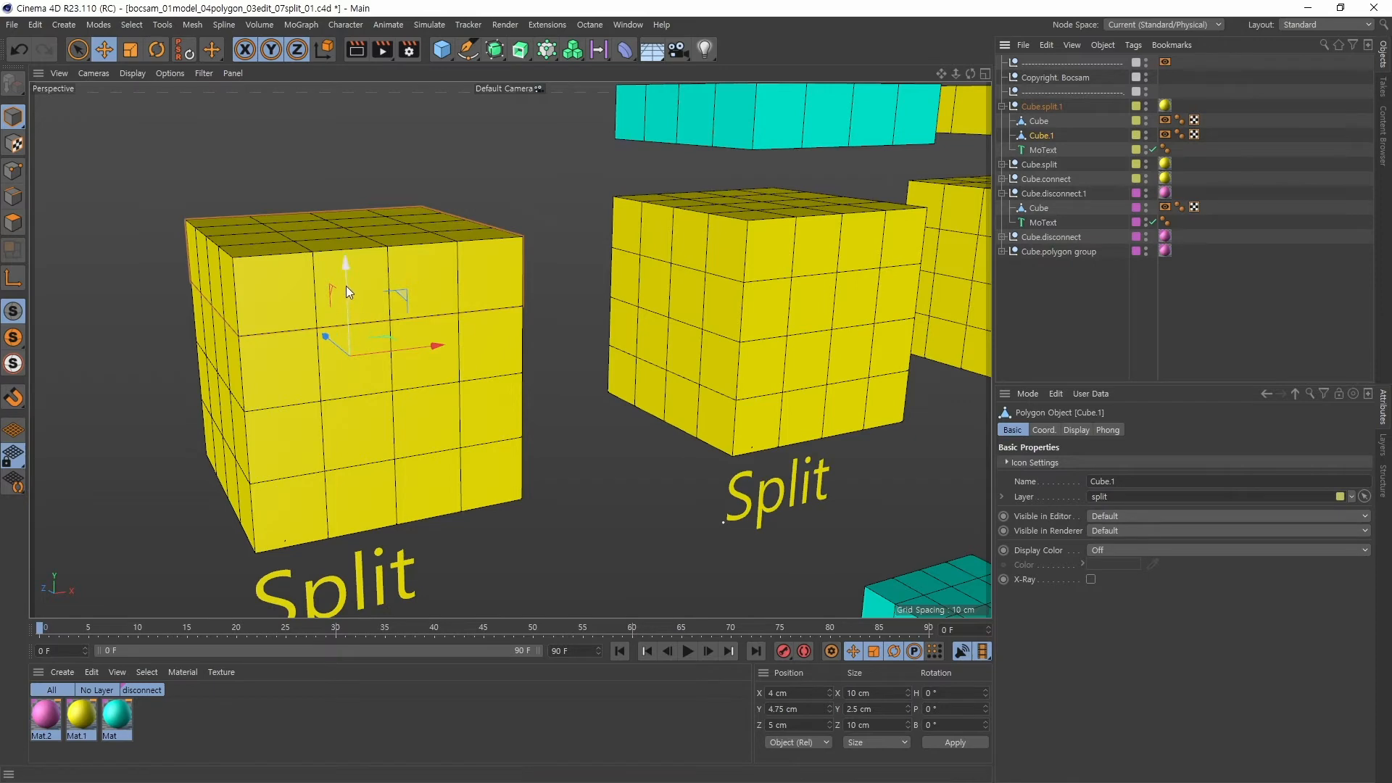
drag(346, 287, 337, 164)
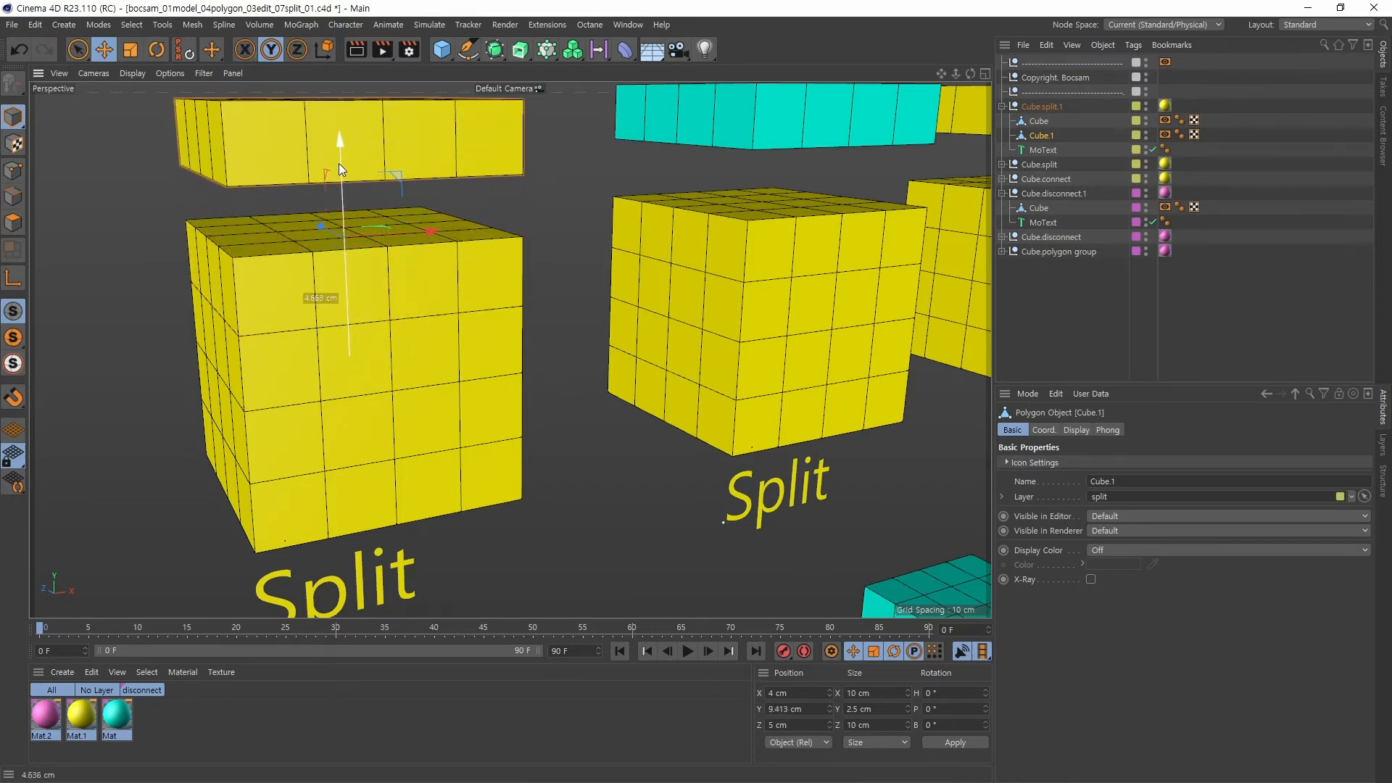
Raise Cube.1 further above the original cube, to about Y 10.5 cm.
alt+middle_drag(549, 270, 815, 369)
alt+drag(814, 369, 817, 335)
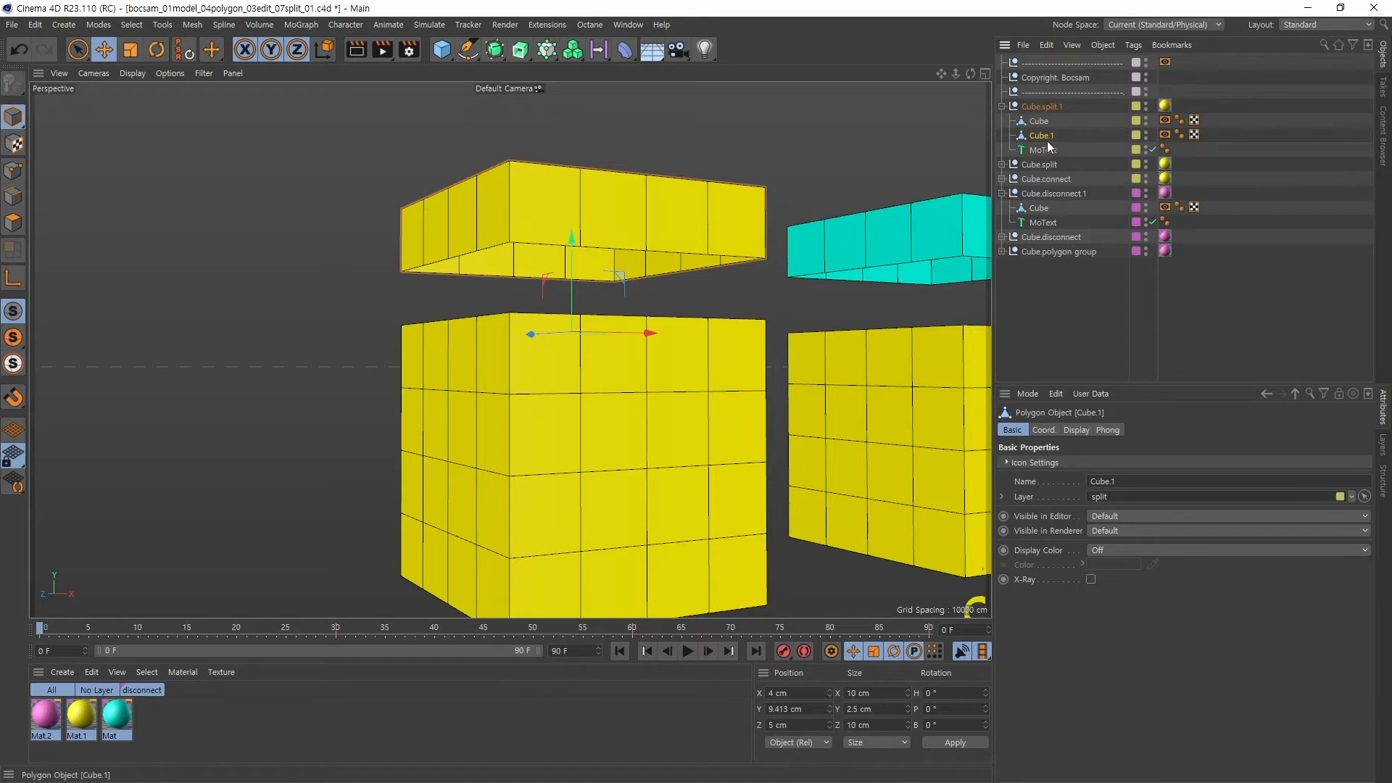
drag(573, 281, 567, 251)
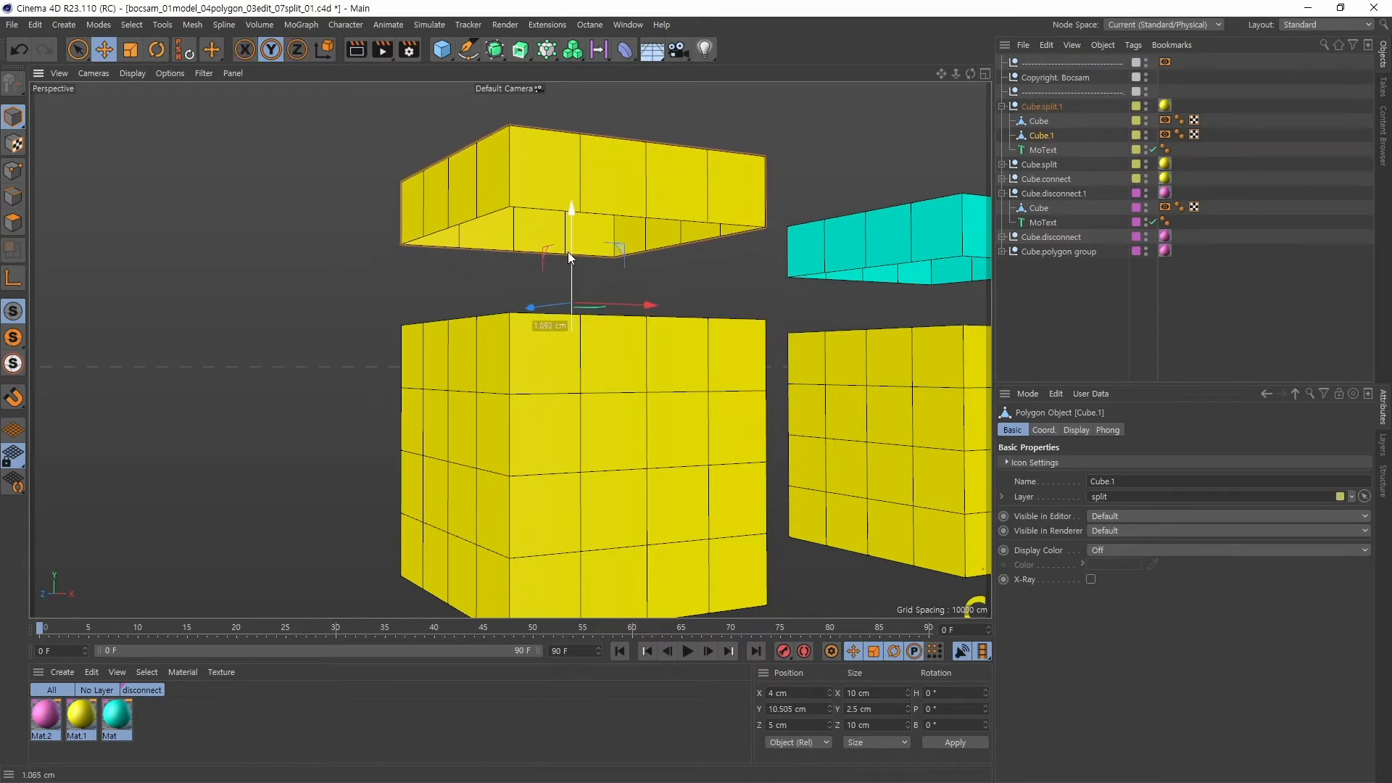
Select the original Cube in polygon mode and delete its still-selected upper polygons.
alt+middle_drag(701, 317, 642, 268)
click(1041, 122)
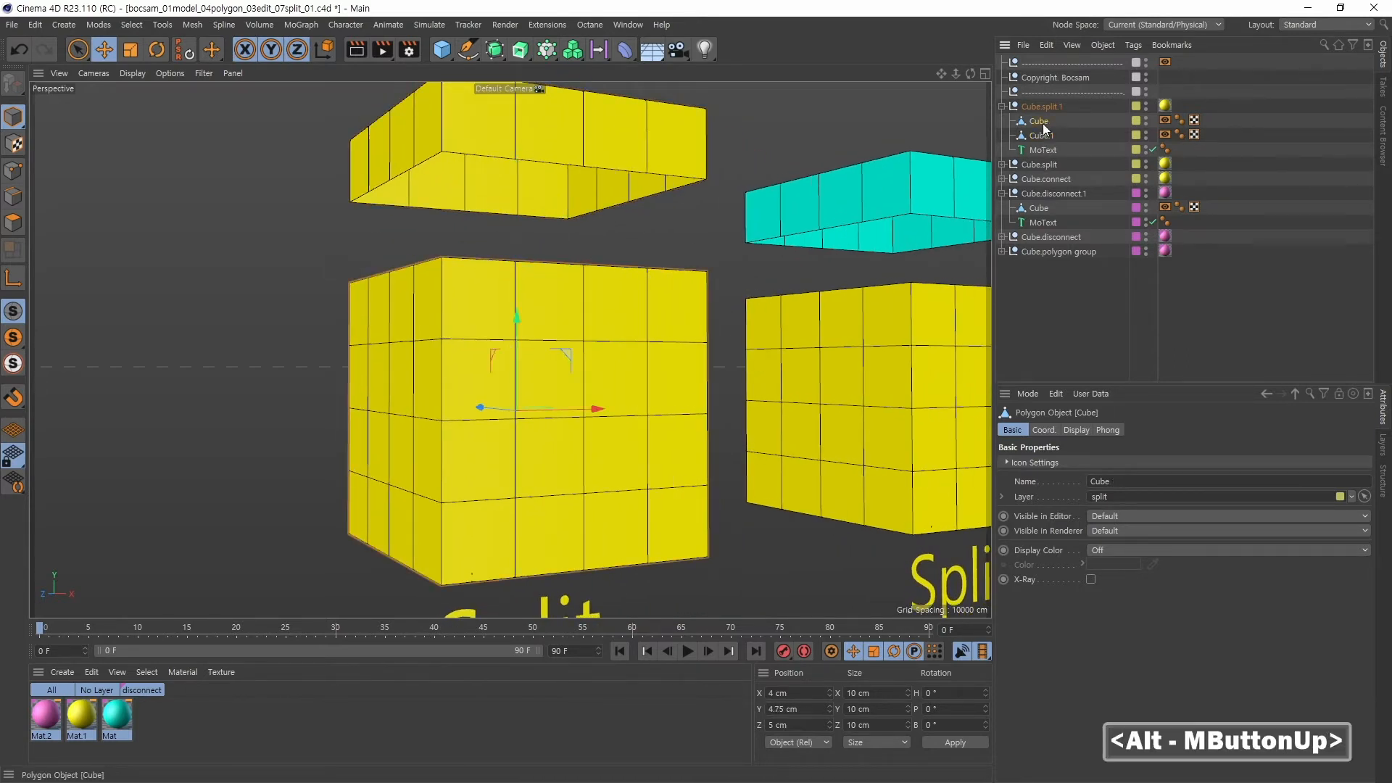
click(19, 223)
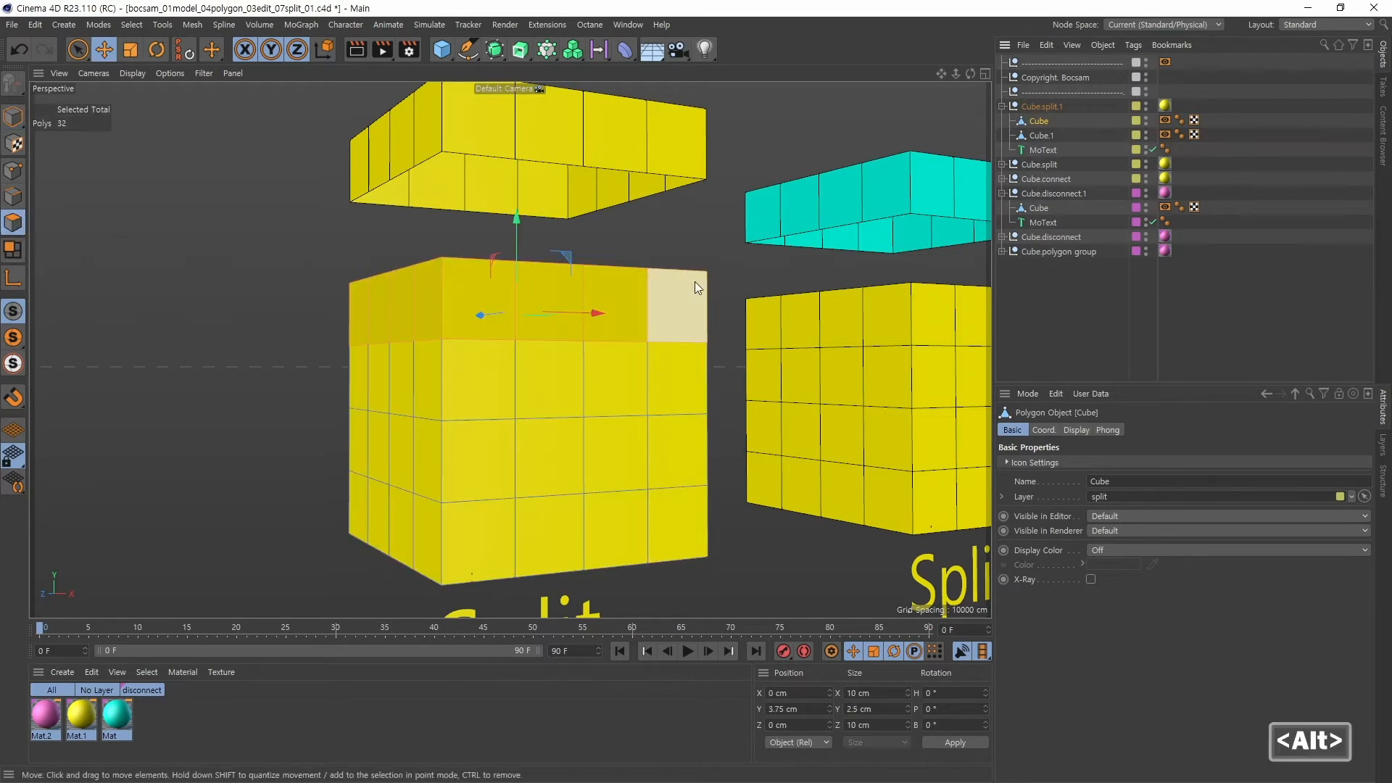
alt+drag(696, 282, 748, 287)
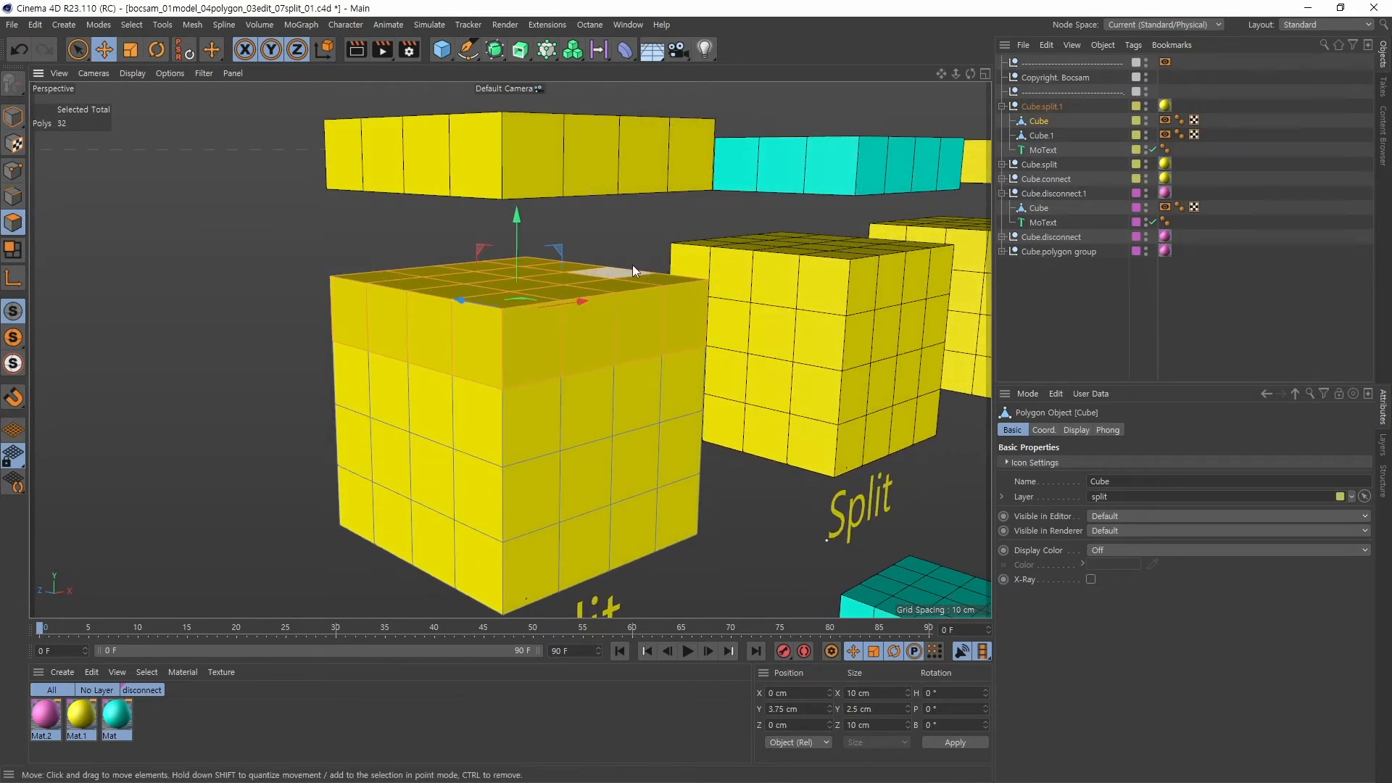
alt+middle_drag(669, 330, 589, 313)
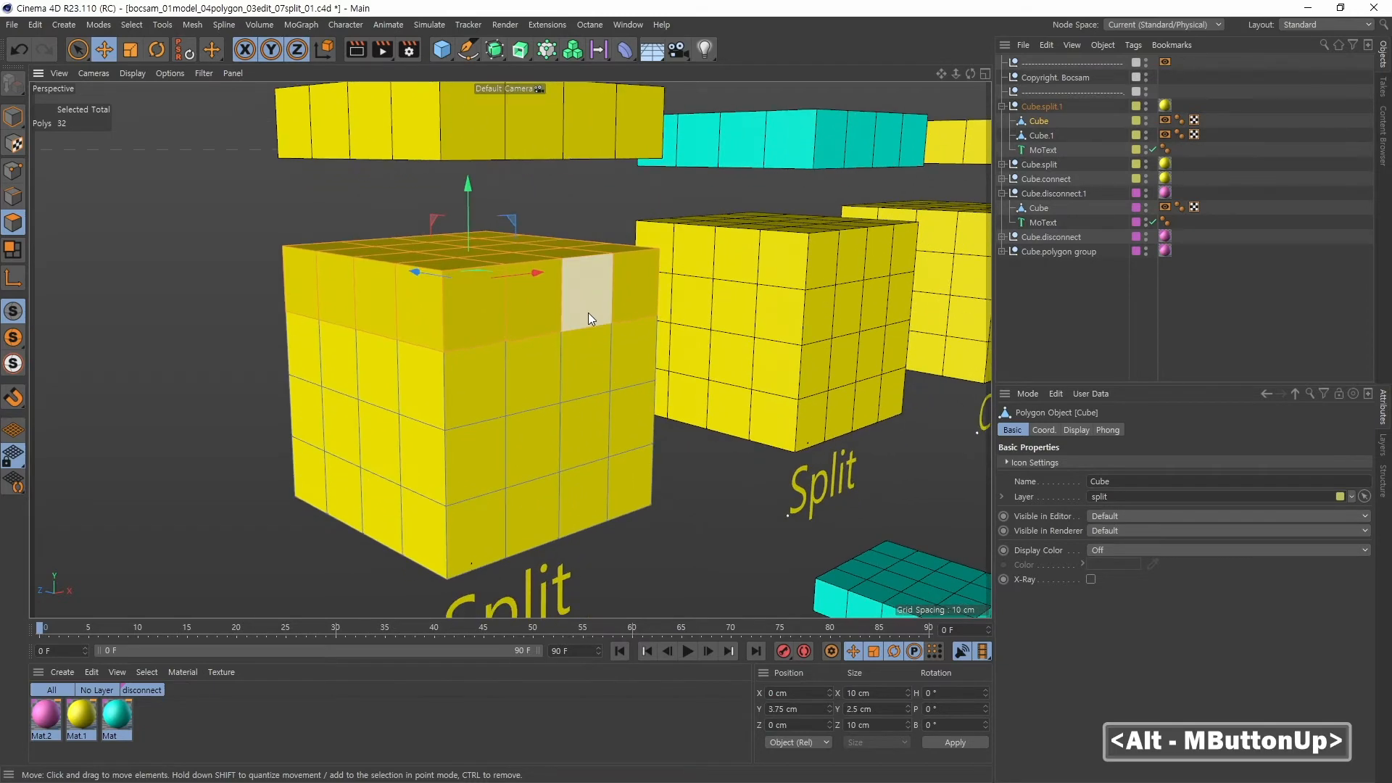
alt+drag(682, 360, 508, 356)
alt+middle_drag(561, 351, 667, 369)
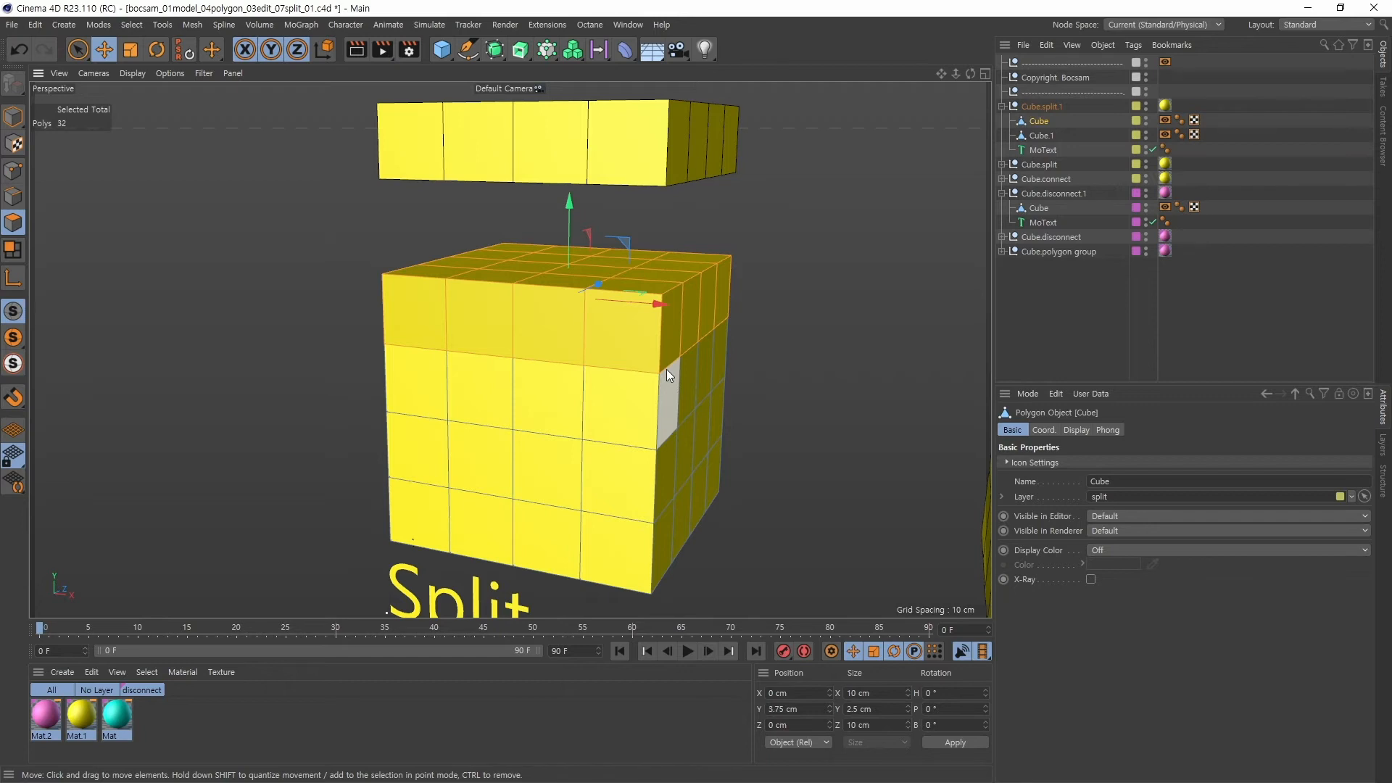
key(Delete)
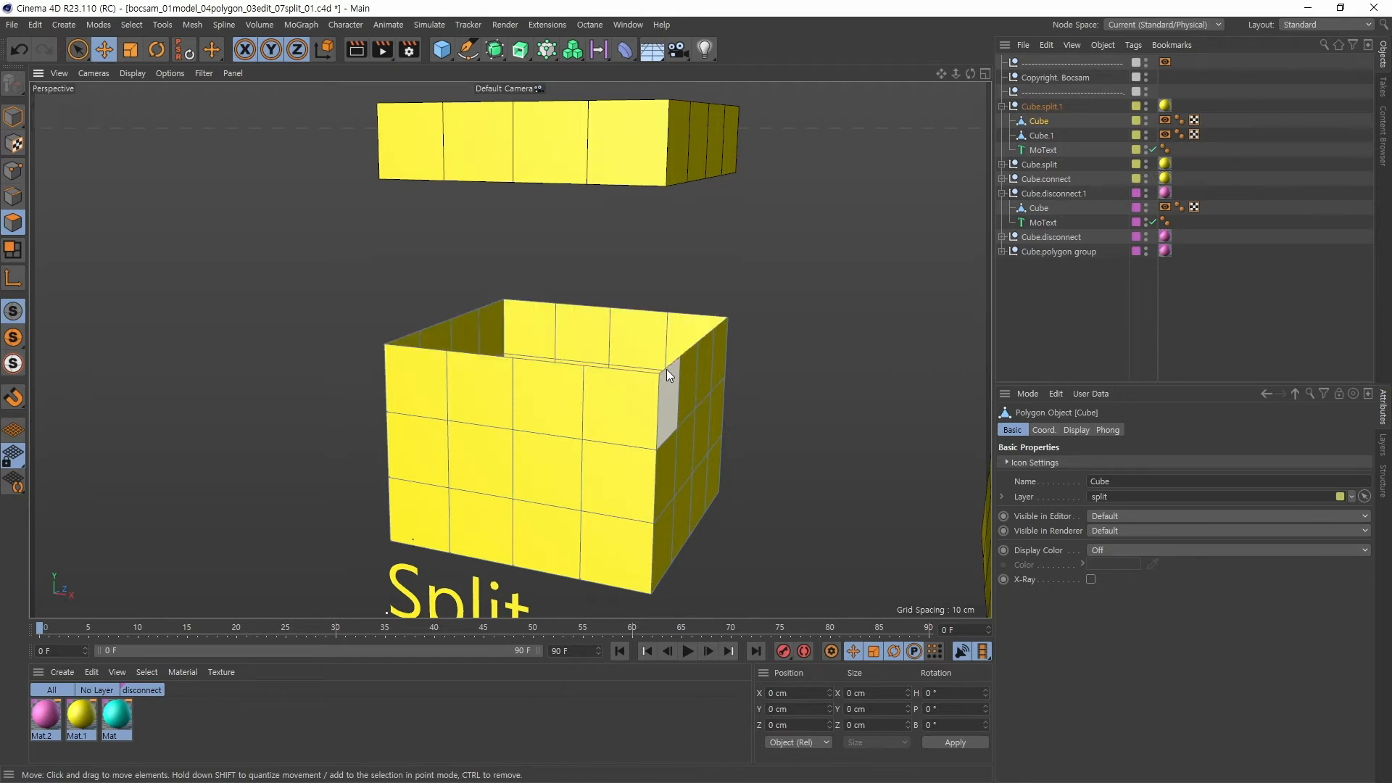
In model mode, try moving Cube and Cube.1 independently and bring Cube.1 down to about Y 9.4 cm.
click(13, 117)
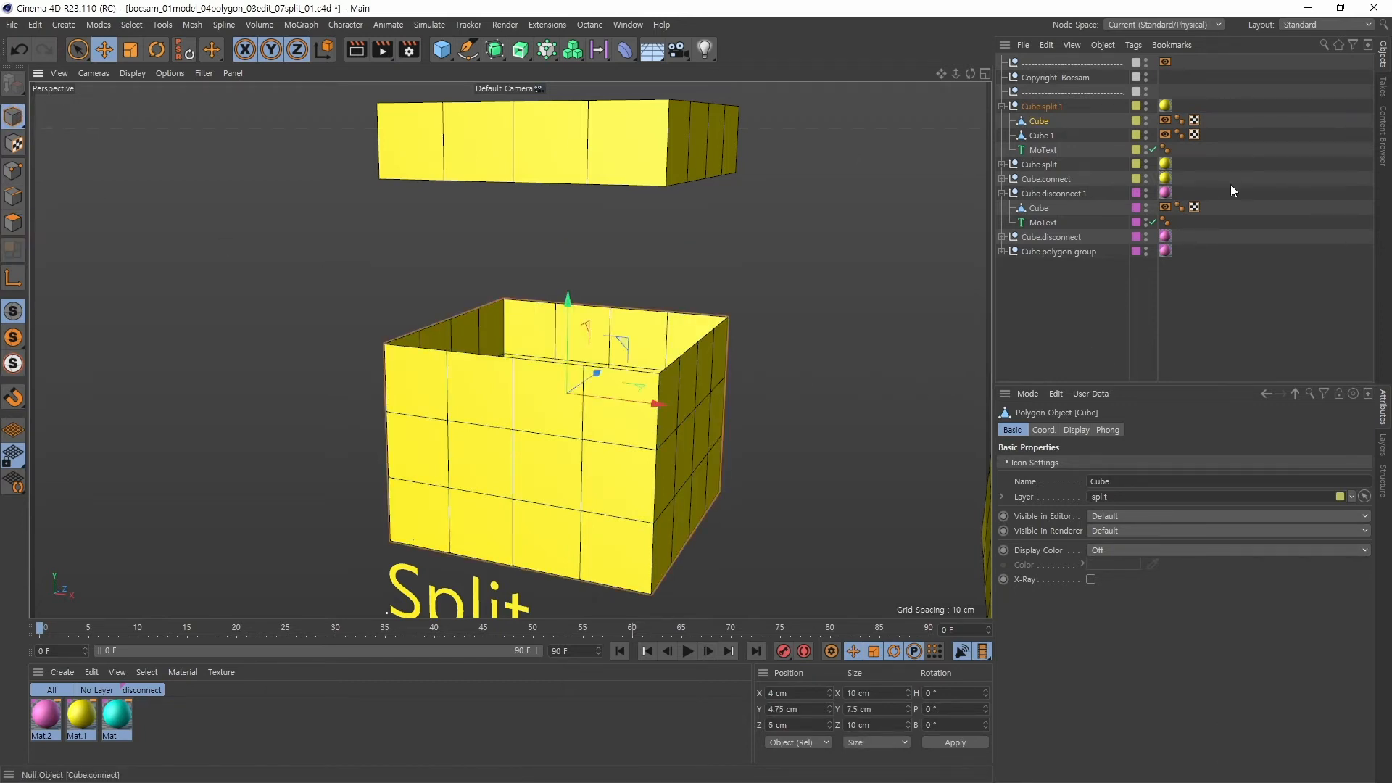
alt+drag(725, 309, 569, 303)
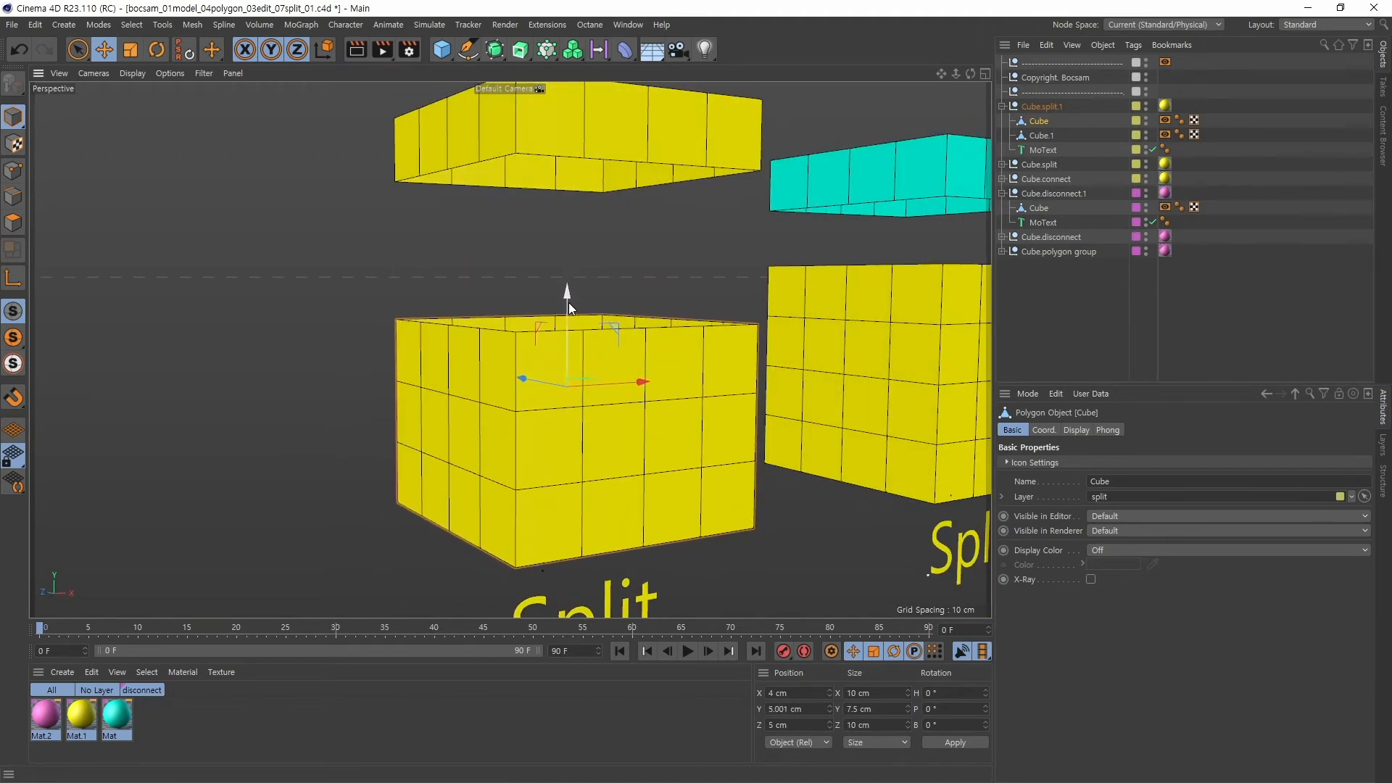
click(1040, 136)
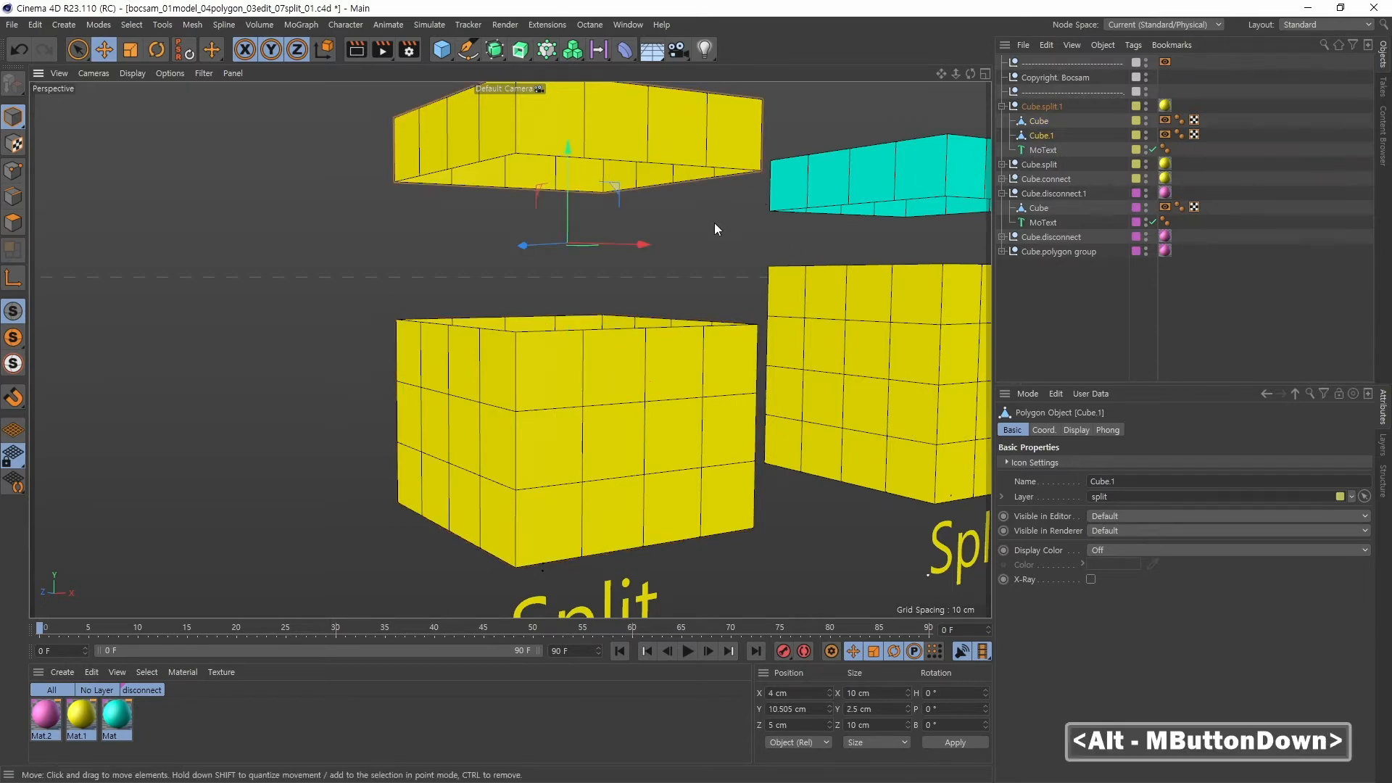
alt+middle_drag(715, 224, 630, 250)
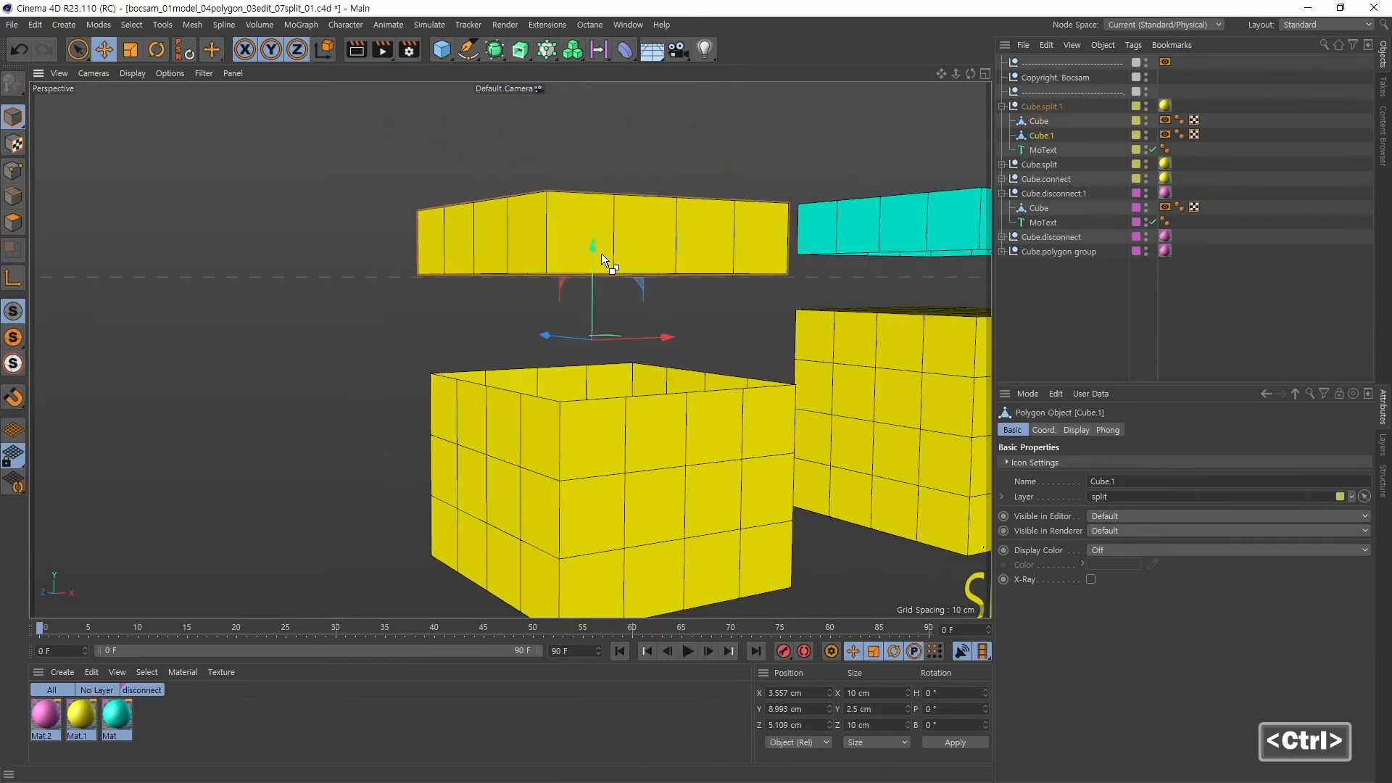
key(ctrl+z)
alt+drag(640, 301, 616, 260)
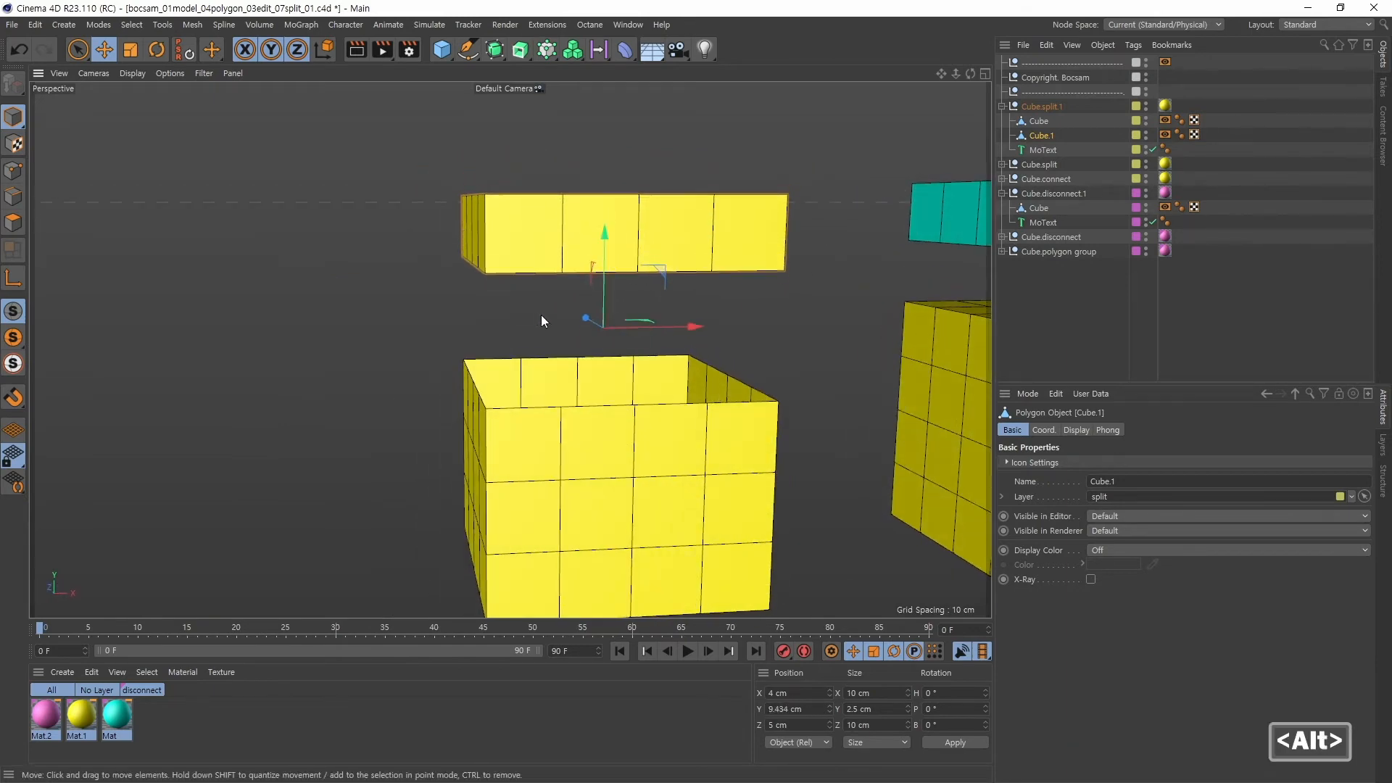
alt+drag(541, 315, 635, 310)
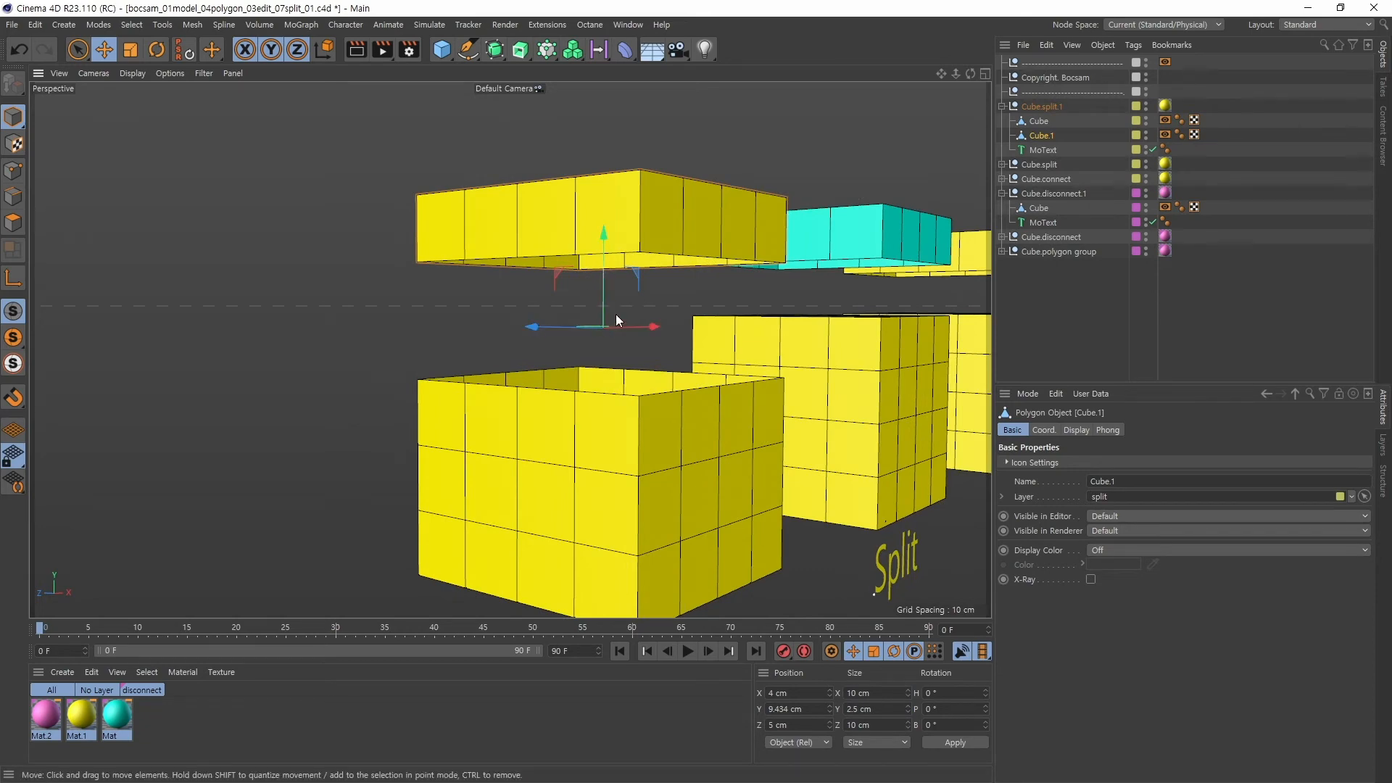
alt+drag(524, 304, 723, 220)
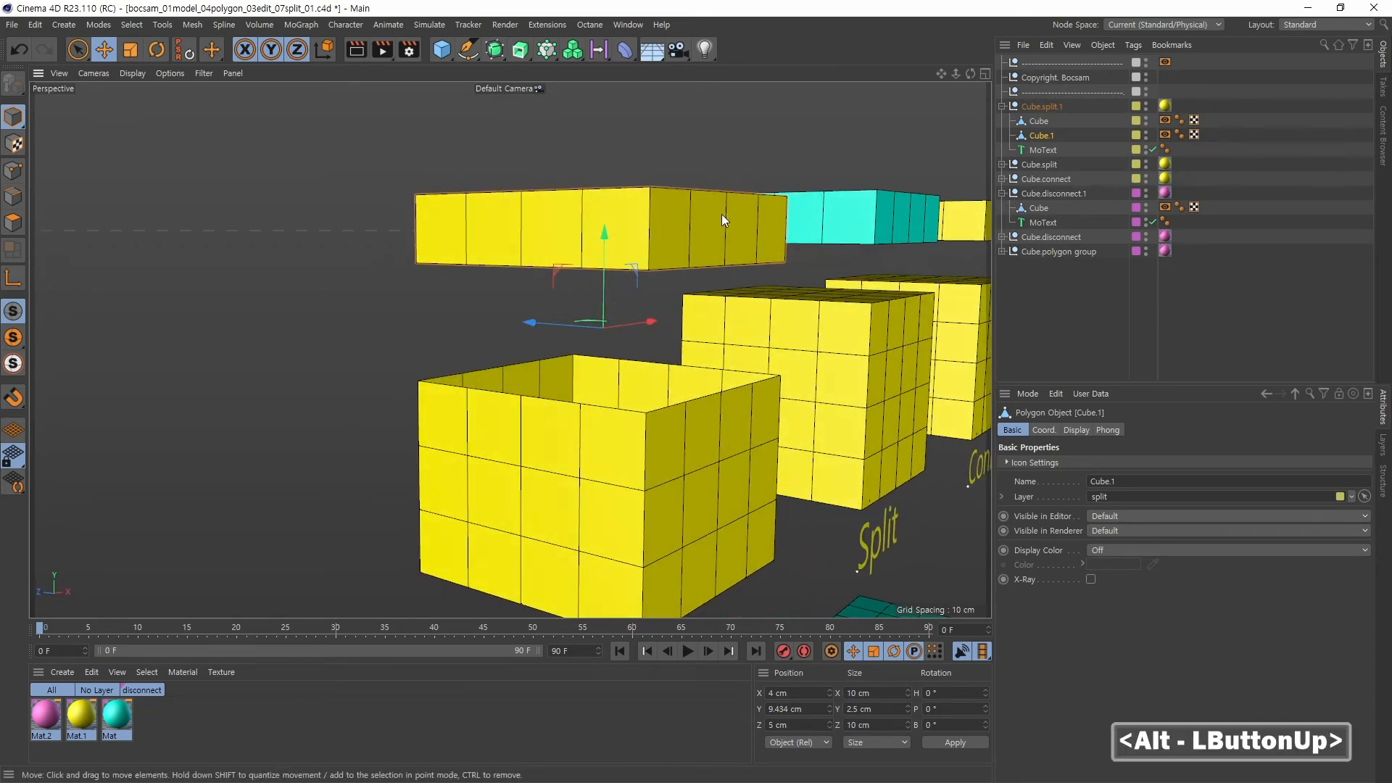
alt+middle_drag(690, 225, 626, 245)
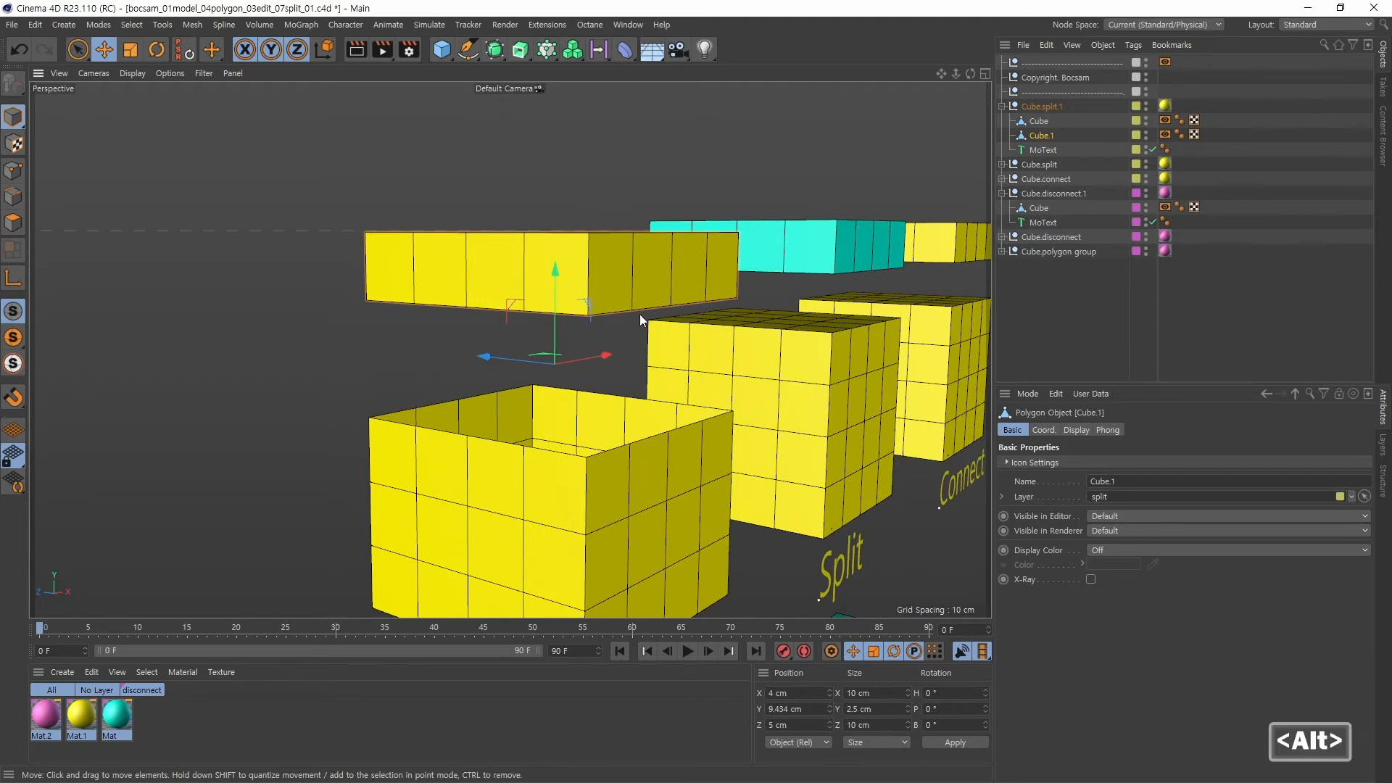
Center the axis of Cube.1 on its own geometry with Center Axis to.
alt+drag(639, 314, 505, 314)
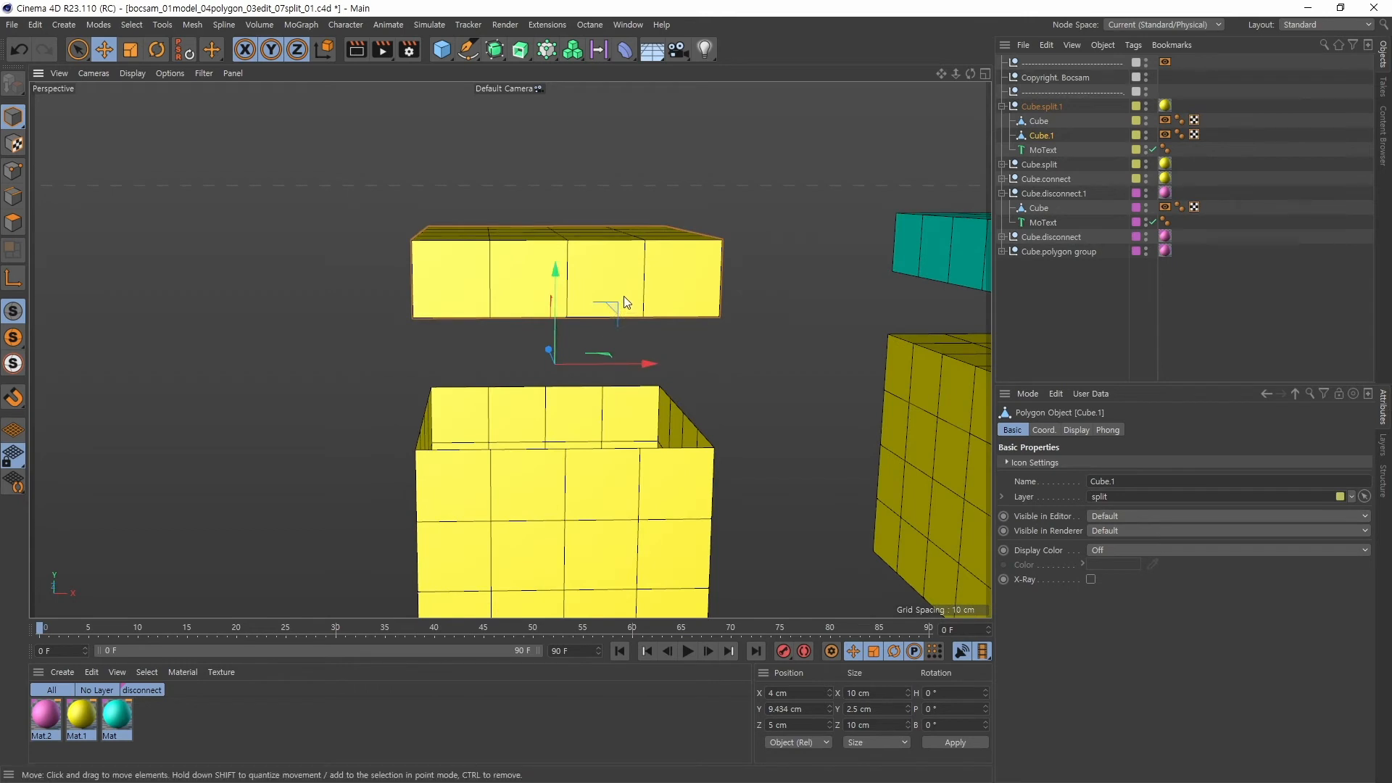
click(191, 30)
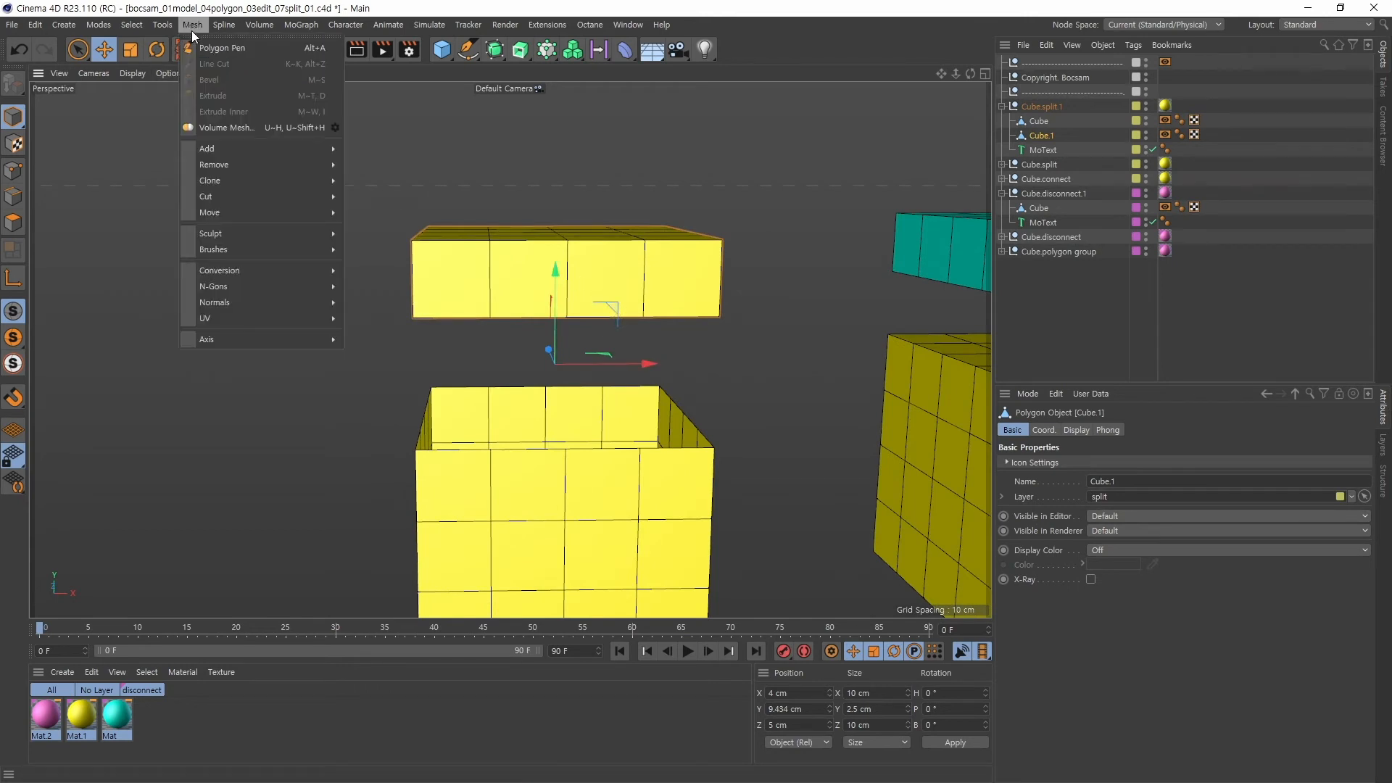
mouse_move(283, 166)
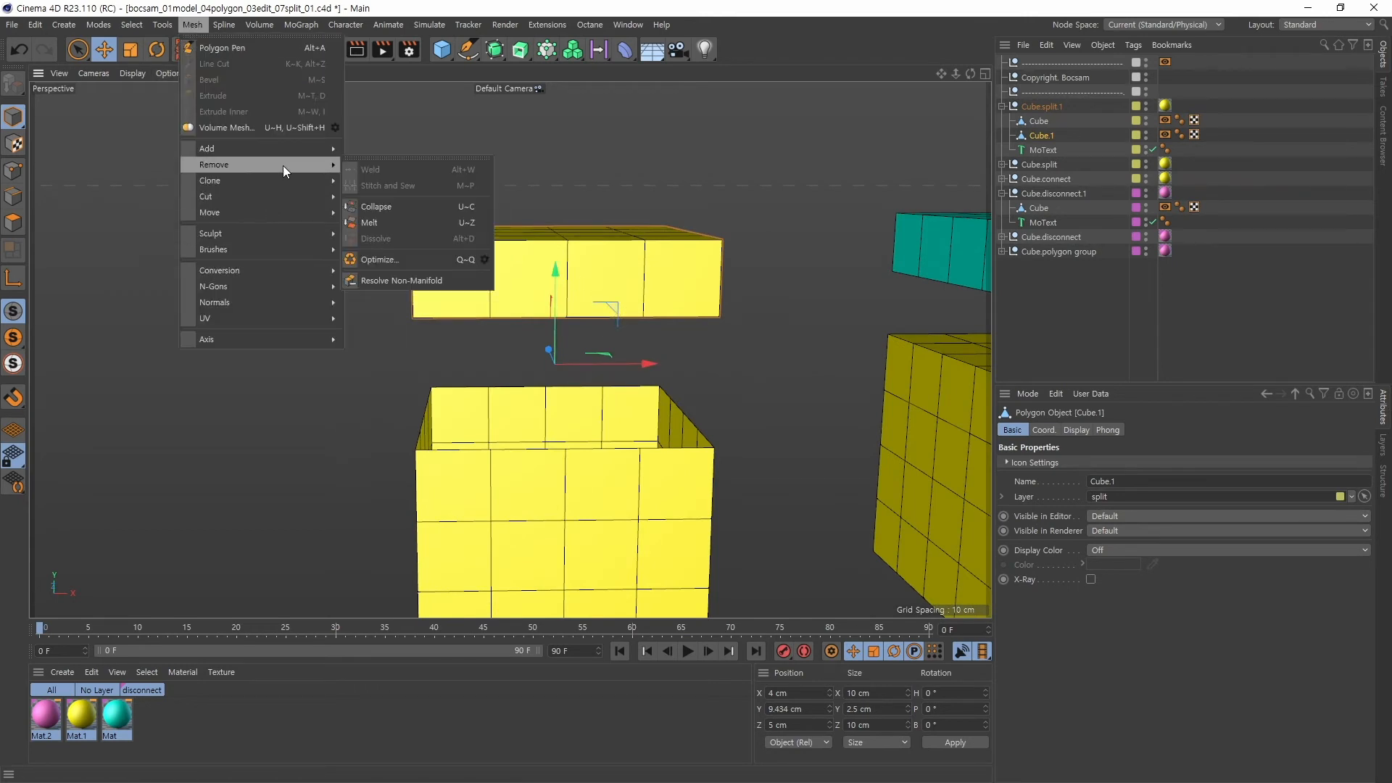
click(1037, 136)
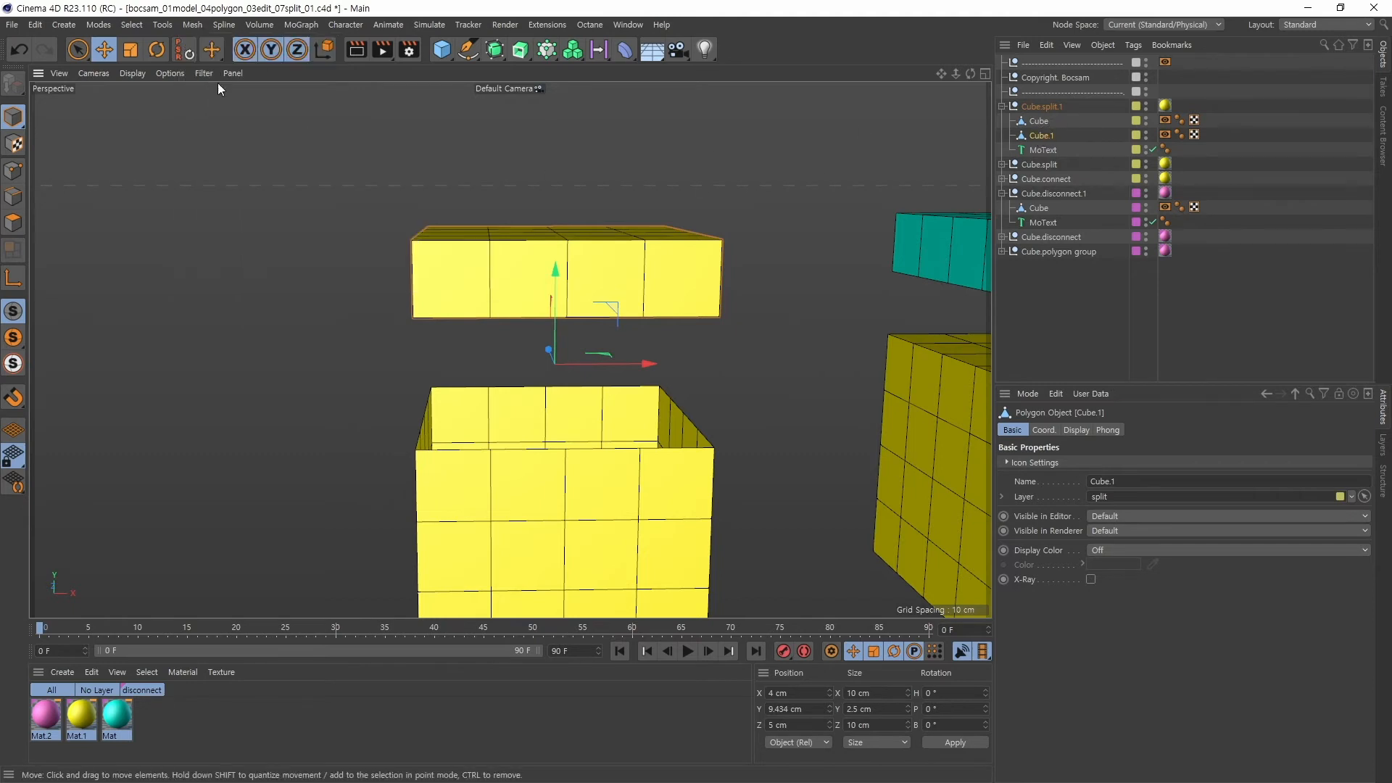
click(193, 27)
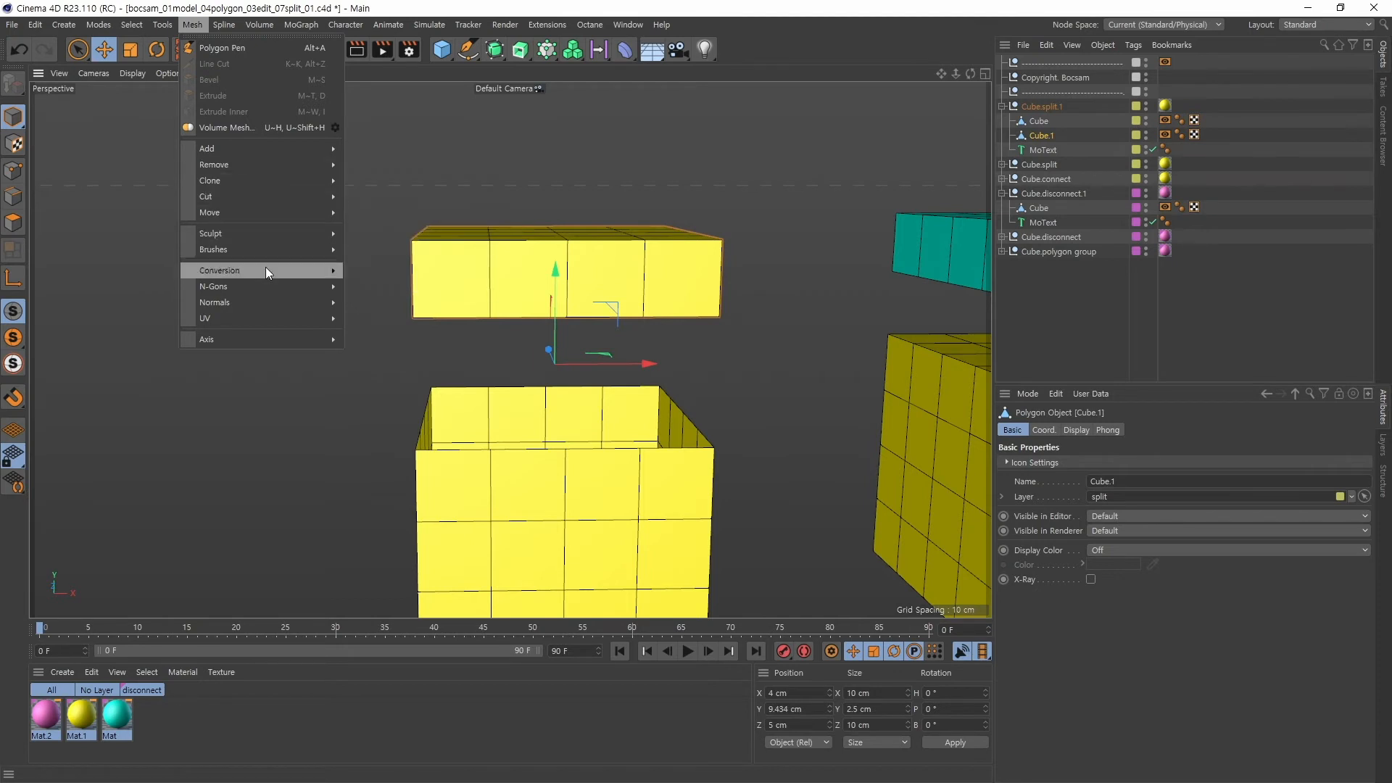
mouse_move(309, 336)
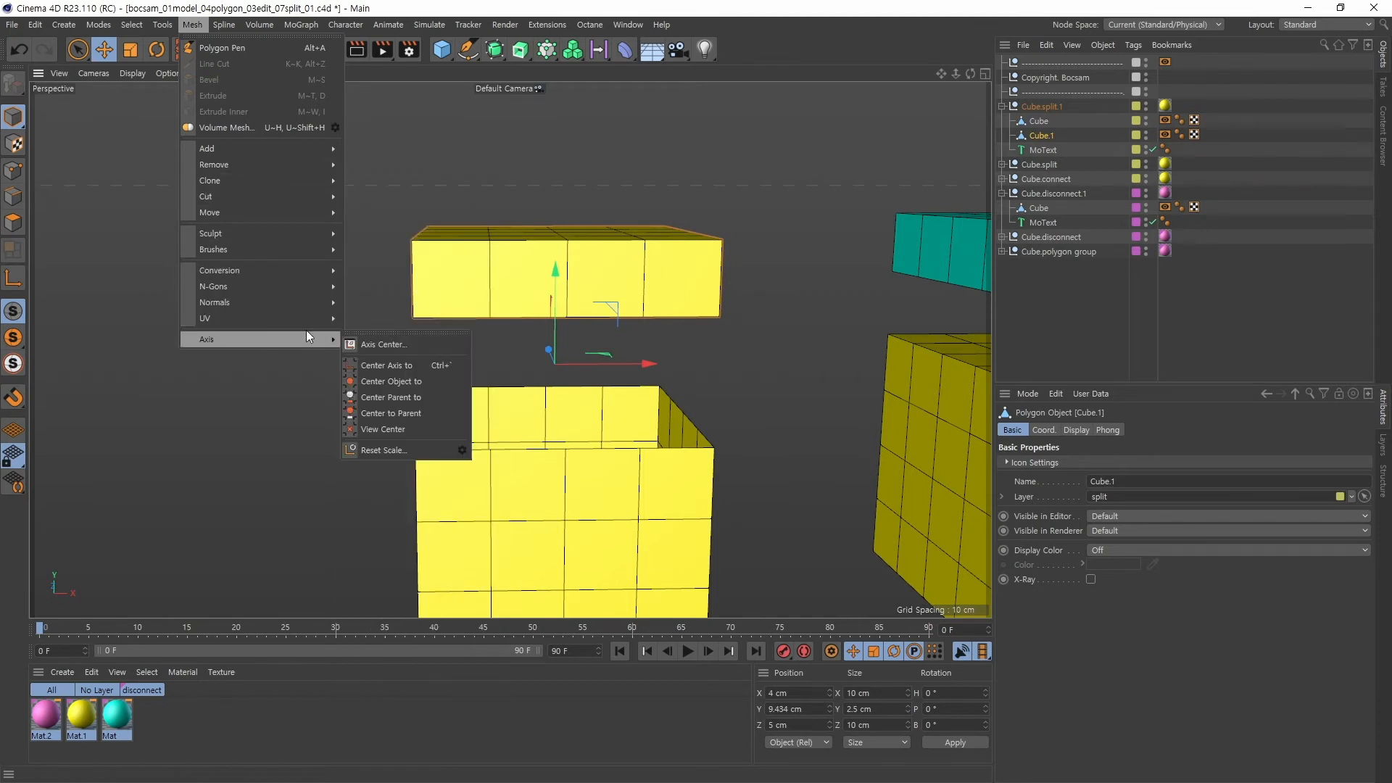
click(396, 367)
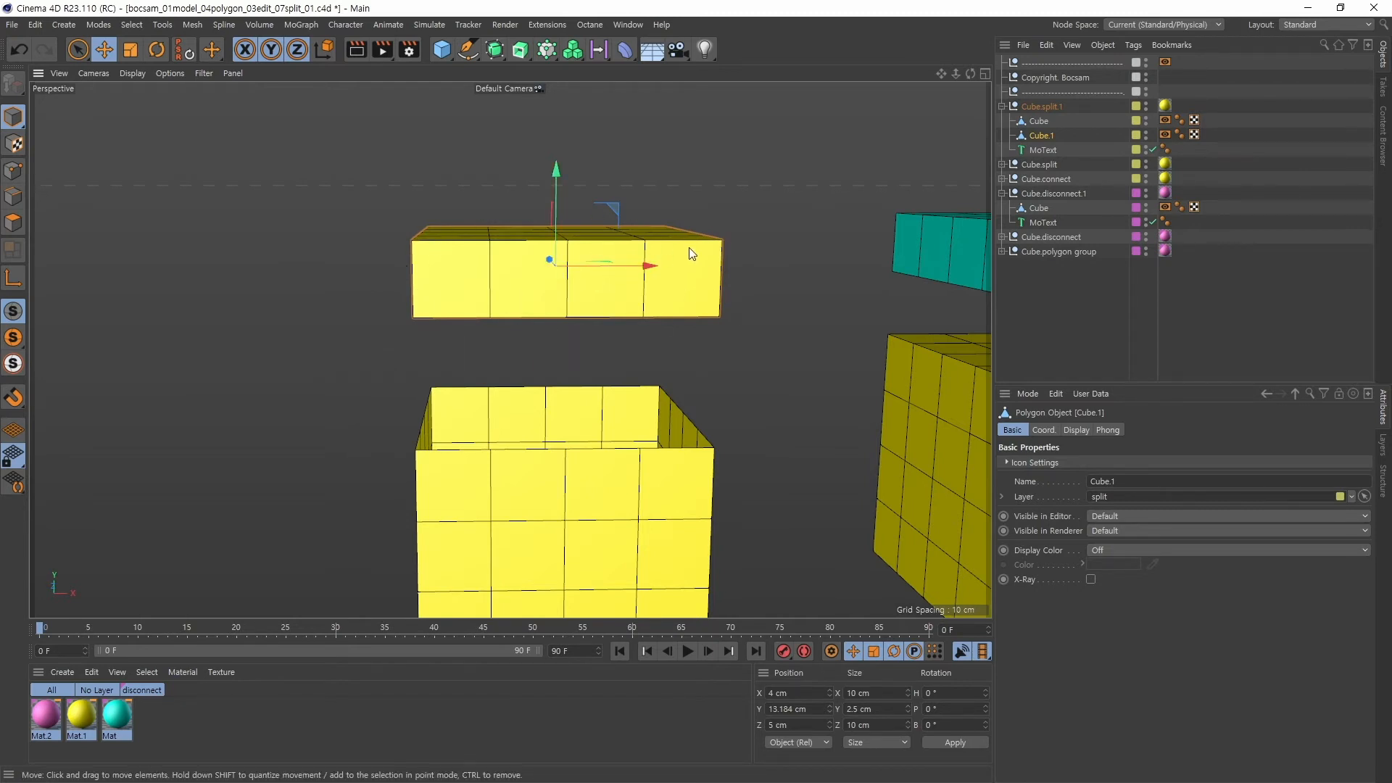
Lower Cube.1 to about Y 8.8 cm, closing it onto the base cube, and raise it again to about Y 11.1 cm.
alt+drag(777, 223, 674, 216)
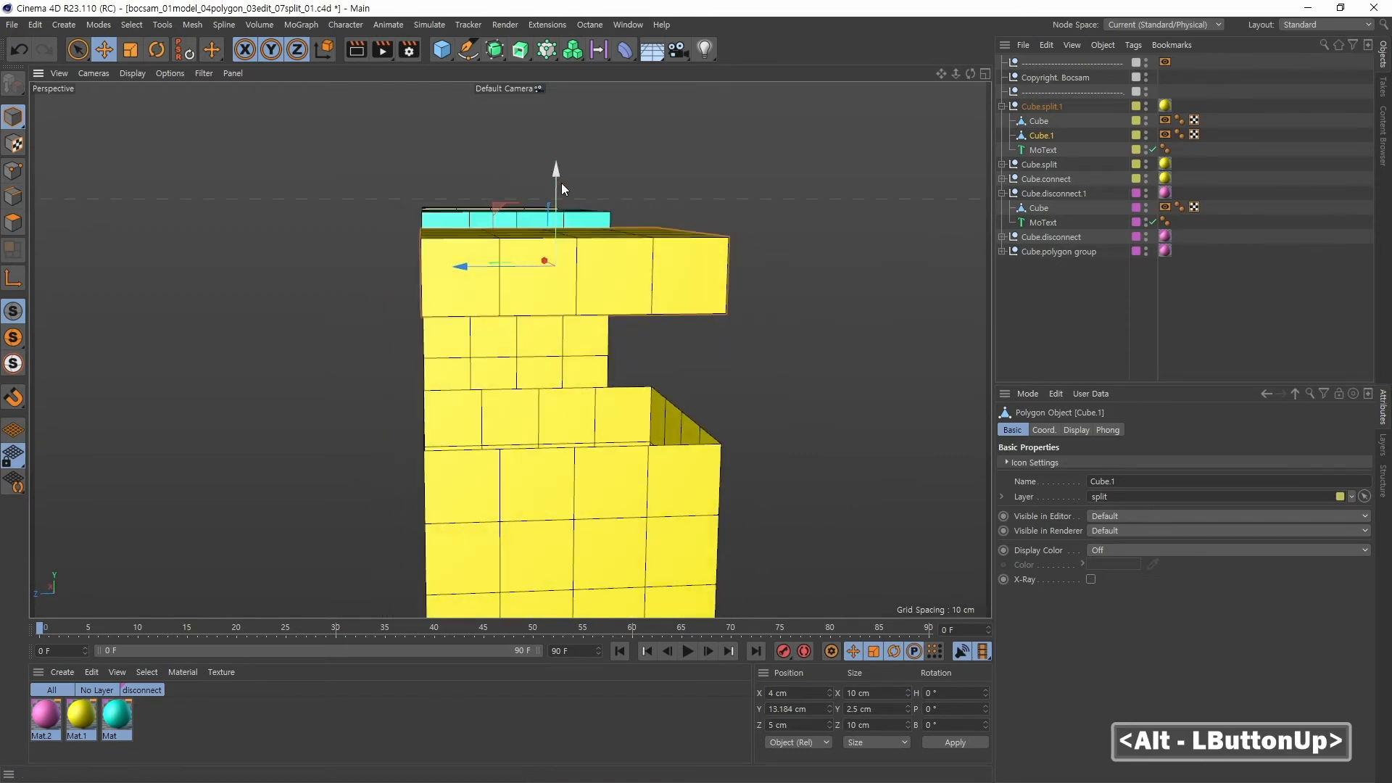
drag(561, 185, 577, 295)
alt+middle_drag(584, 295, 791, 247)
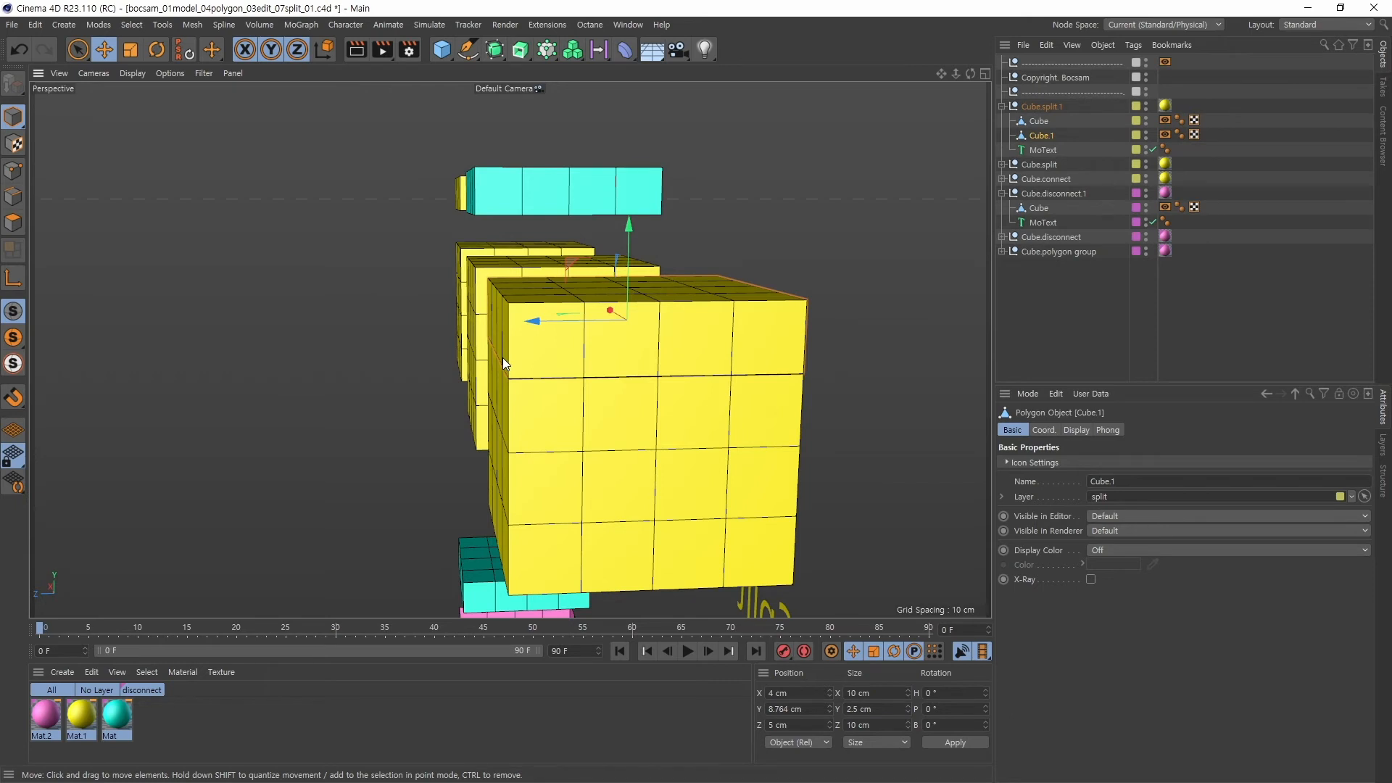
drag(624, 252, 606, 186)
alt+middle_drag(595, 291, 639, 257)
alt+drag(639, 258, 597, 238)
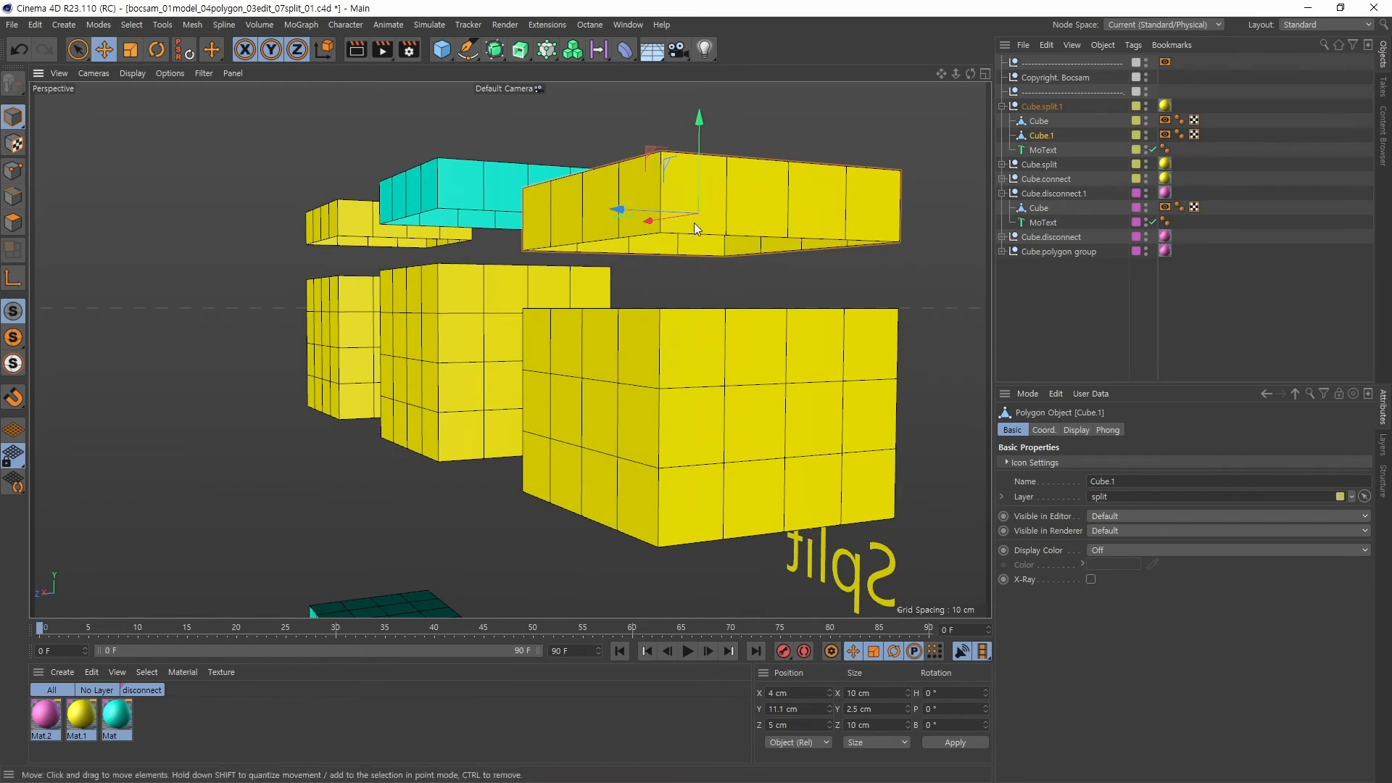
Relocate the axis of Cube.1 to its lower edge at Y 9.85 cm, Z 10 cm, and lower the object to Y 7.47 cm.
click(13, 277)
click(583, 243)
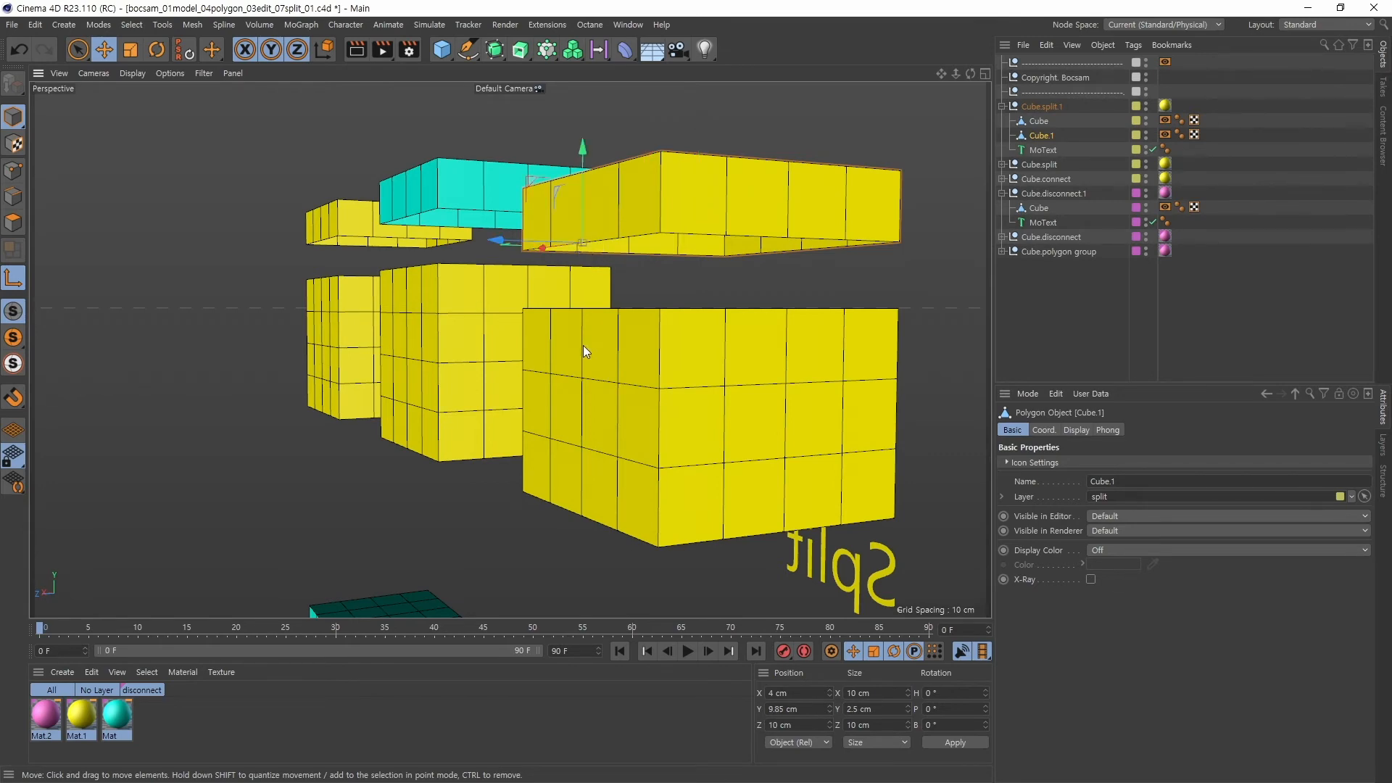
alt+drag(680, 282, 715, 293)
alt+drag(735, 297, 583, 236)
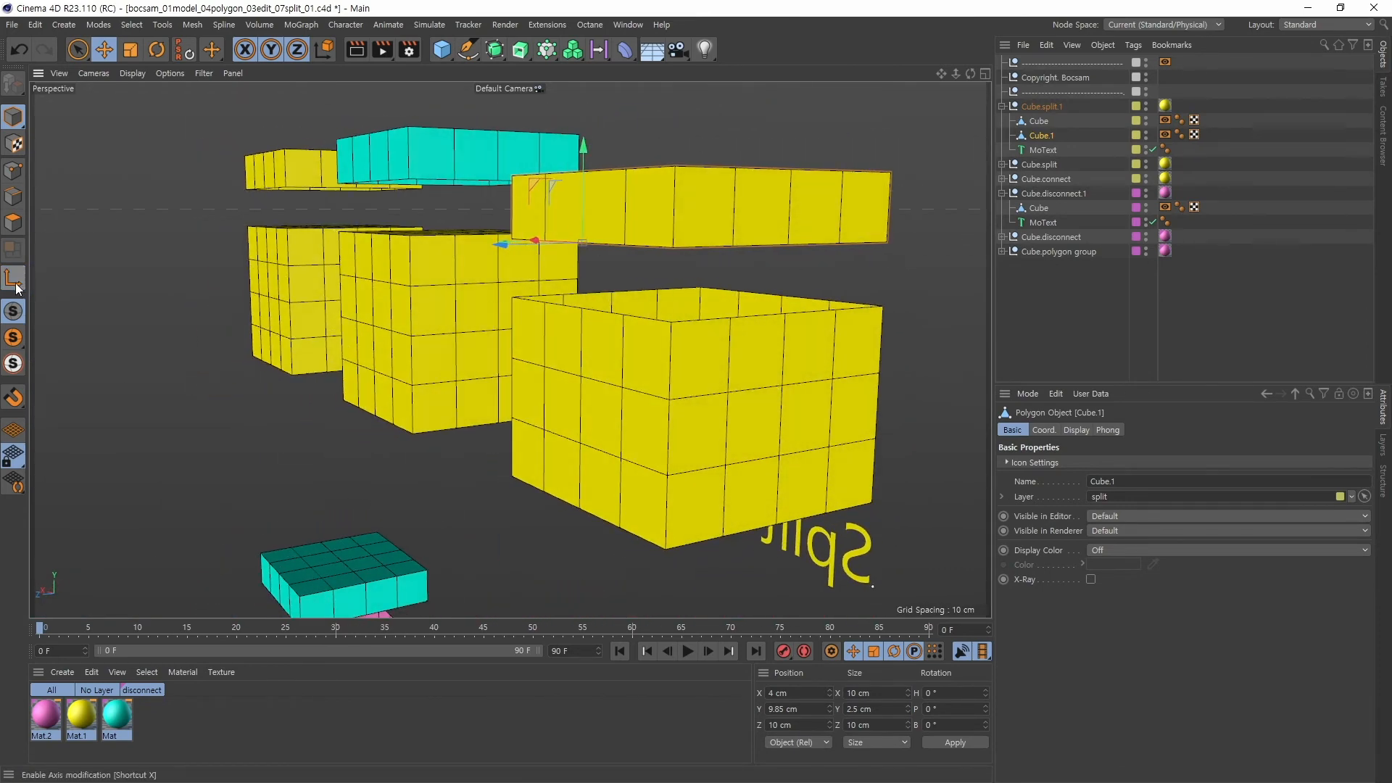
alt+drag(785, 262, 574, 244)
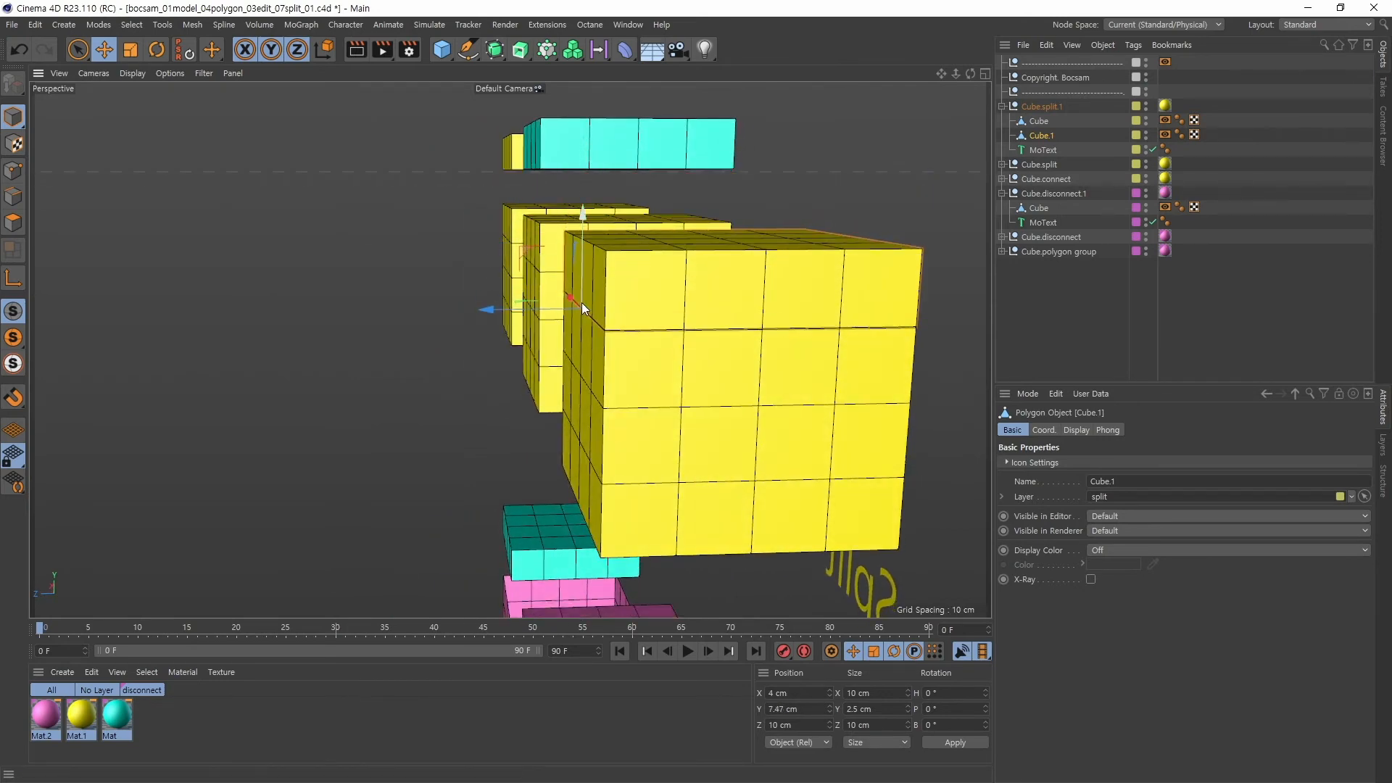
Try rotating Cube.1 open like a hinged lid by roughly 30° about its edge axis, and undo the rotation.
click(161, 51)
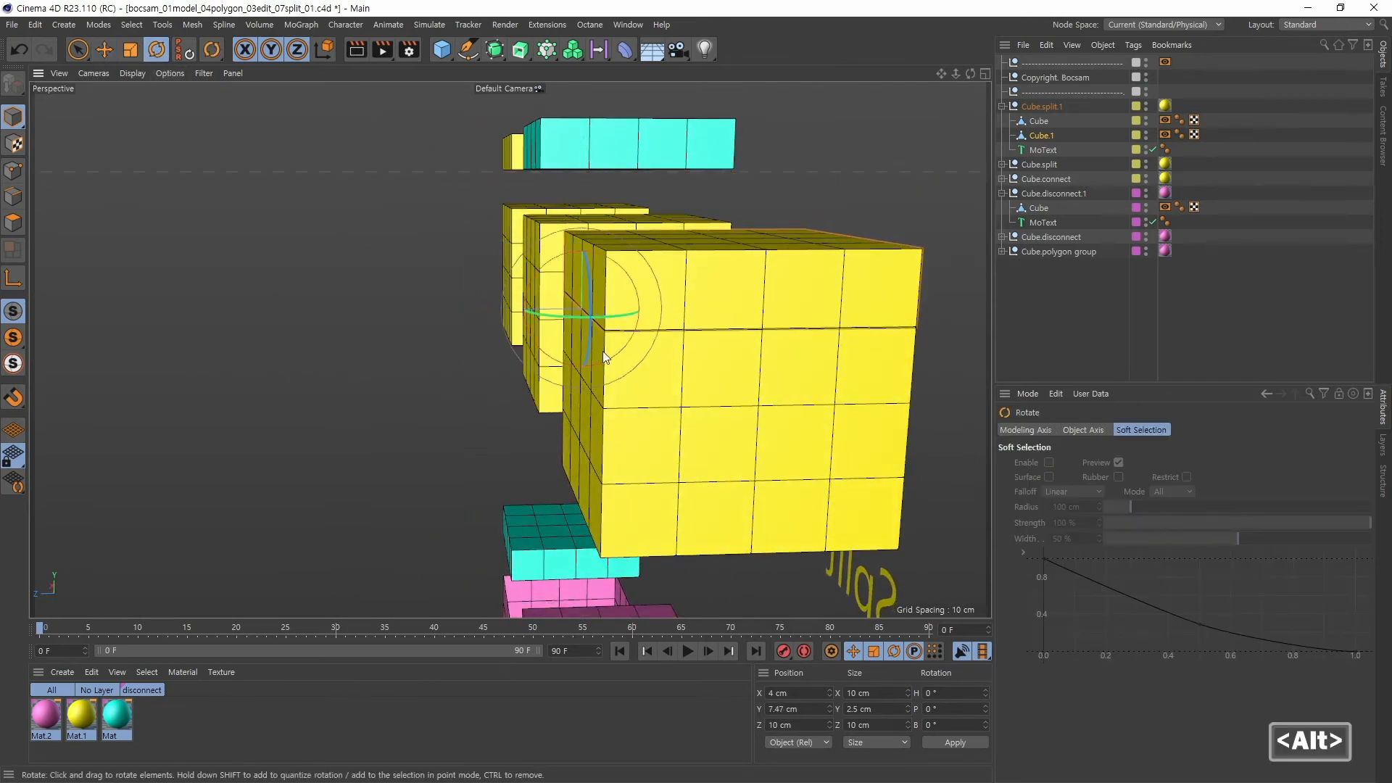
alt+drag(603, 352, 406, 348)
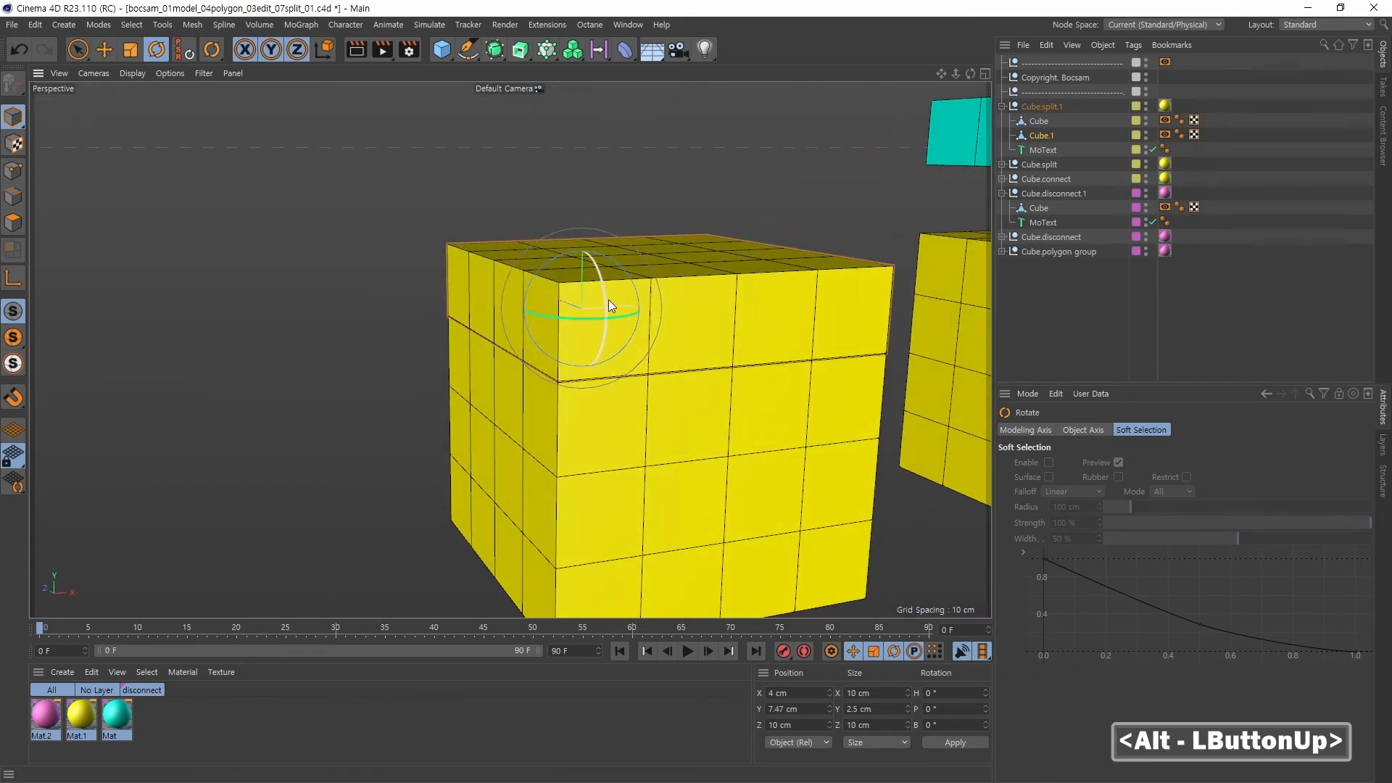
mouse_move(606, 301)
mouse_down()
mouse_move(591, 258)
mouse_move(606, 295)
mouse_move(602, 275)
mouse_up()
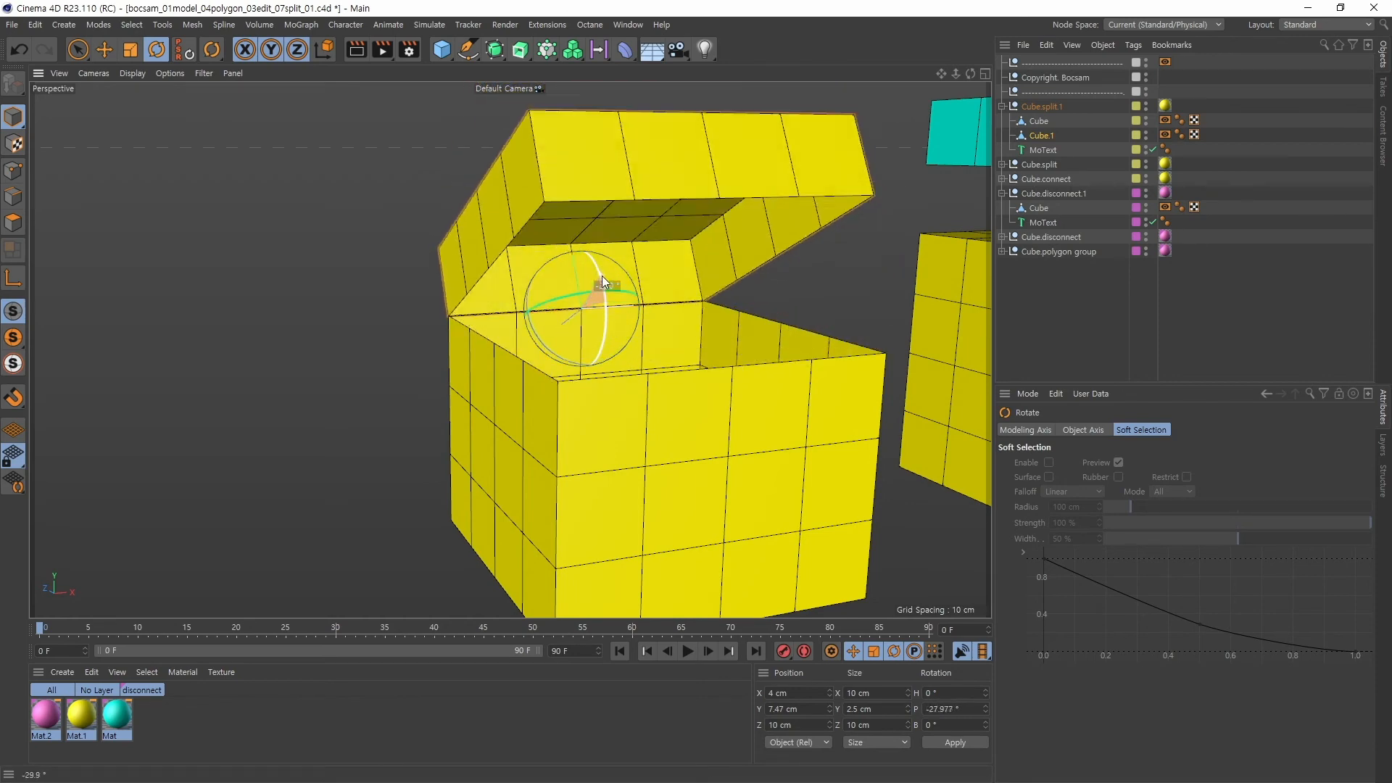
key(ctrl+z)
Raise Cube.1 slightly above the base cube to about Y 8.2 cm and keep it selected.
alt+right_drag(828, 345, 758, 364)
alt+middle_drag(759, 364, 503, 367)
click(105, 49)
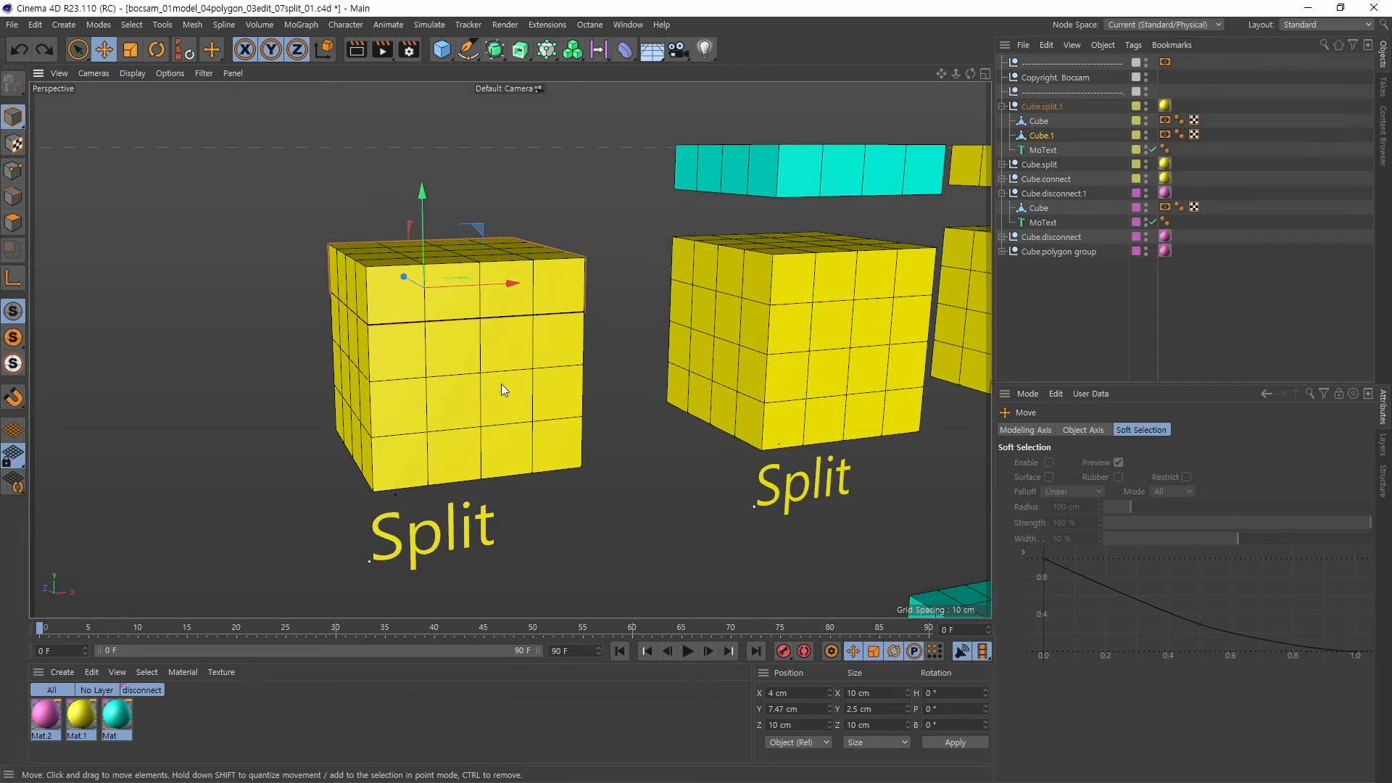
alt+middle_drag(567, 341, 695, 338)
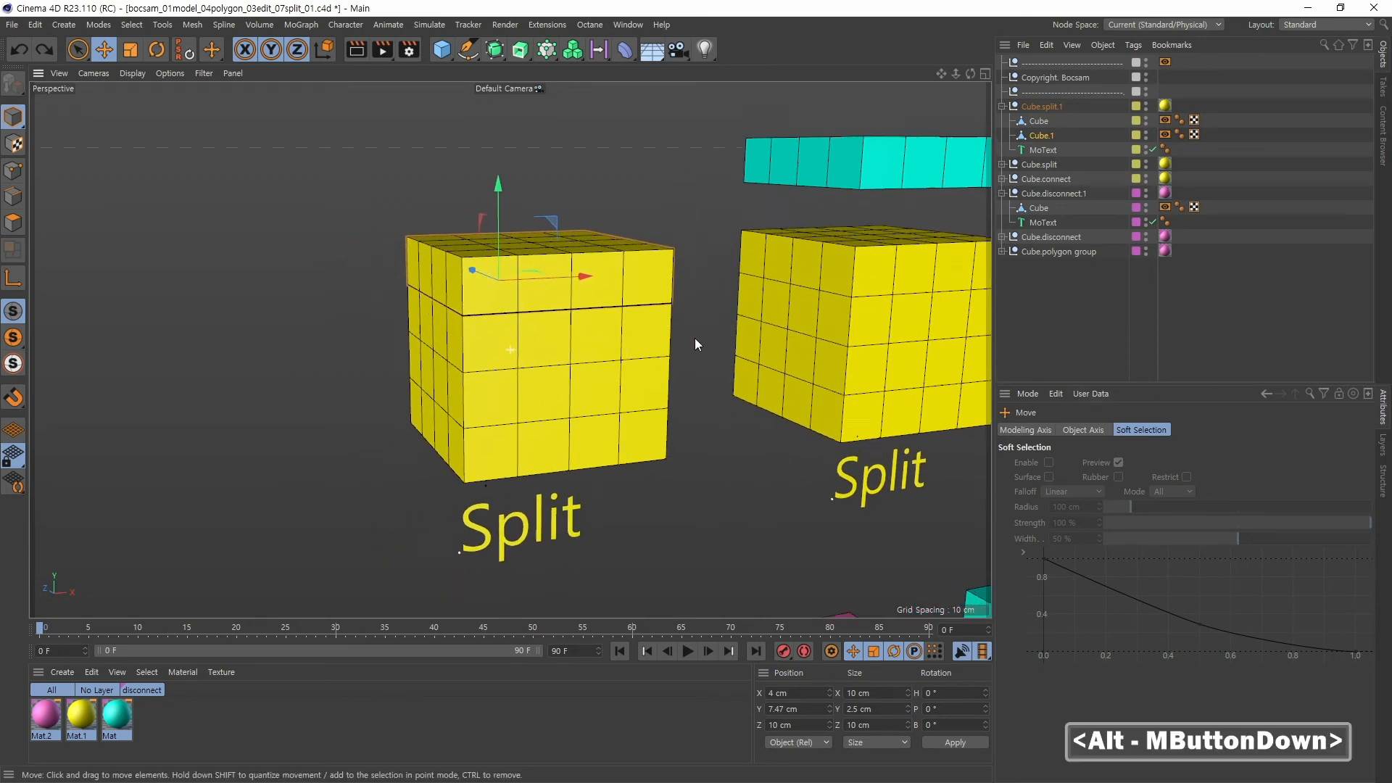
alt+right_drag(695, 339, 617, 312)
alt+middle_drag(617, 312, 622, 340)
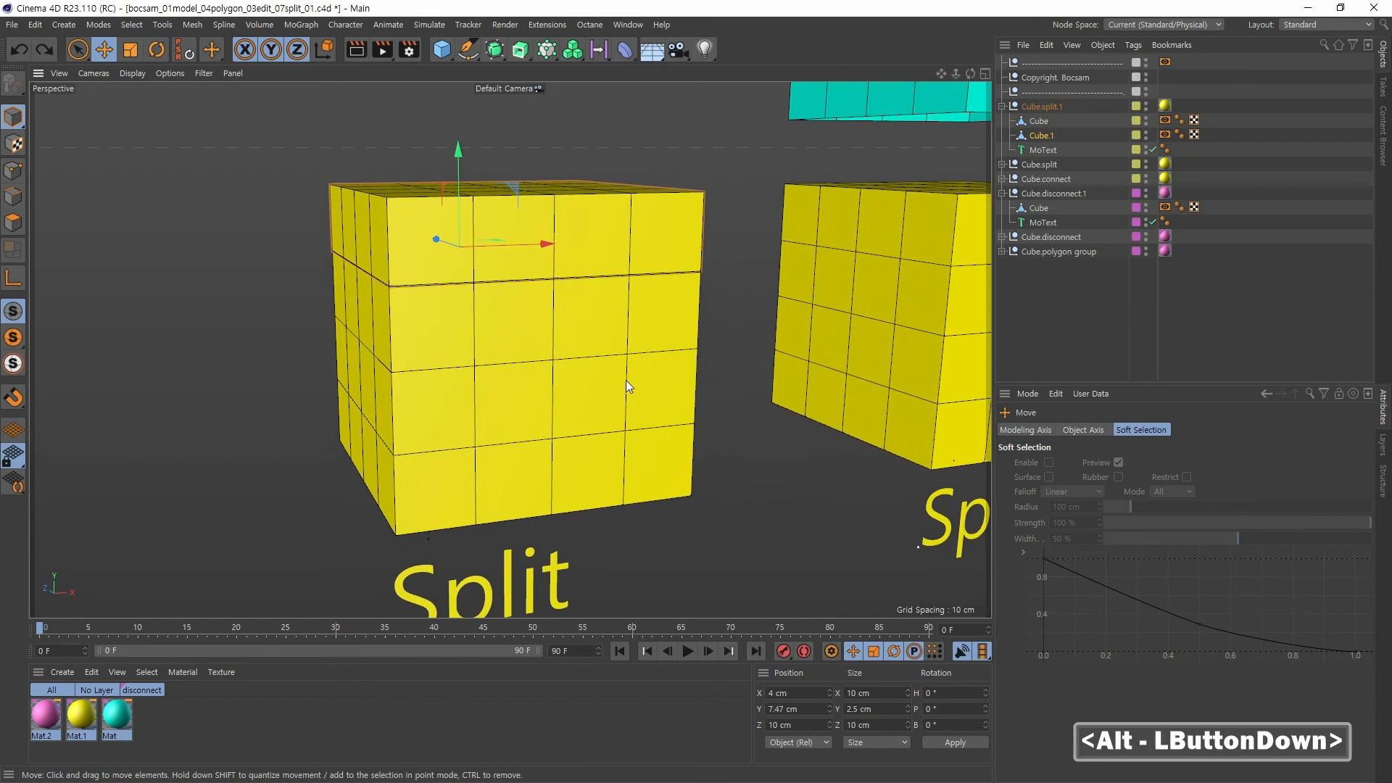
alt+drag(626, 379, 595, 269)
drag(458, 171, 456, 144)
alt+middle_drag(558, 362, 657, 342)
alt+right_drag(656, 342, 635, 355)
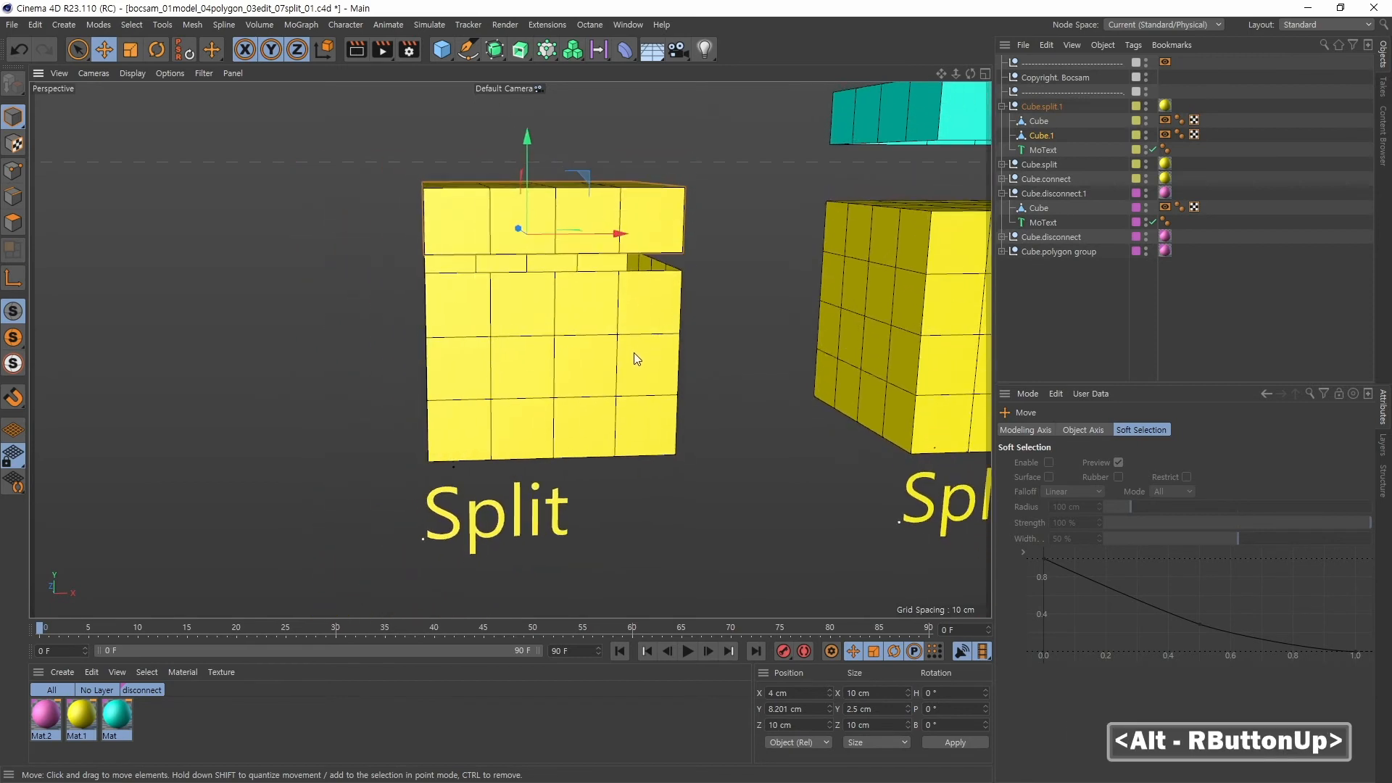
click(1043, 135)
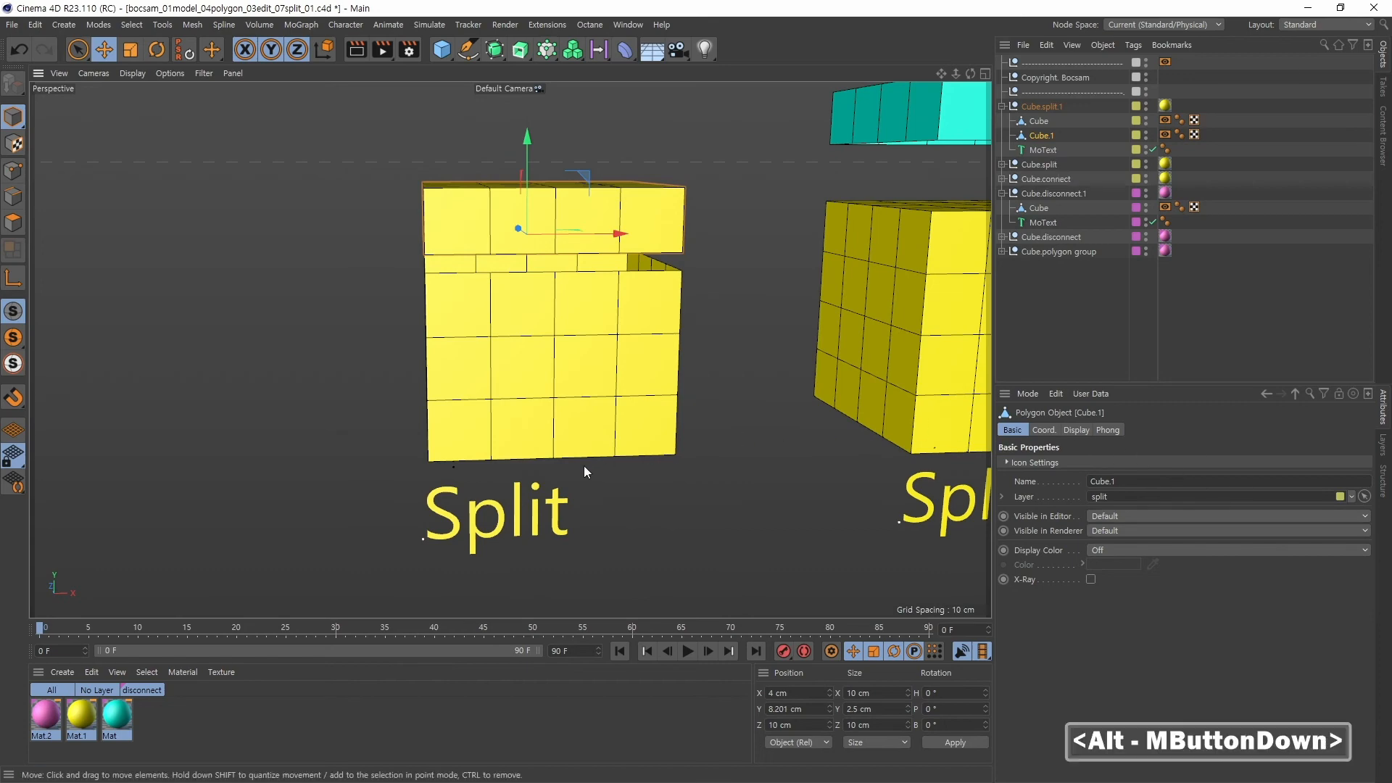
Compare the pink Disconnect samples with the yellow Split and Connect samples across both rows.
alt+middle_drag(585, 465, 557, 107)
alt+middle_drag(582, 437, 567, 295)
alt+drag(578, 374, 585, 375)
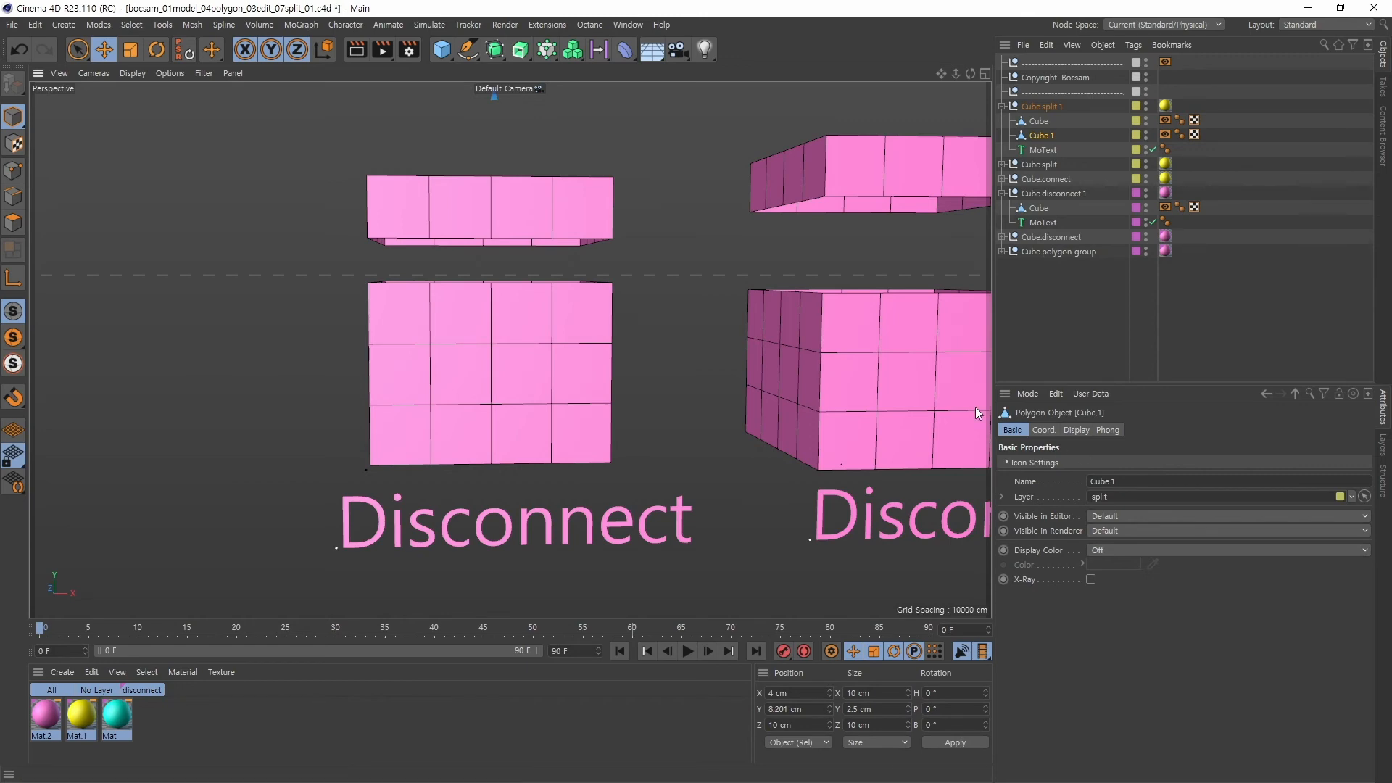
key(alt)
mouse_move(818, 291)
alt+right_down()
mouse_move(802, 294)
mouse_move(810, 279)
alt+right_up()
alt+middle_drag(810, 278, 778, 311)
alt+right_drag(779, 311, 790, 278)
alt+middle_drag(789, 277, 671, 349)
alt+right_drag(766, 306, 748, 308)
alt+middle_drag(747, 307, 659, 334)
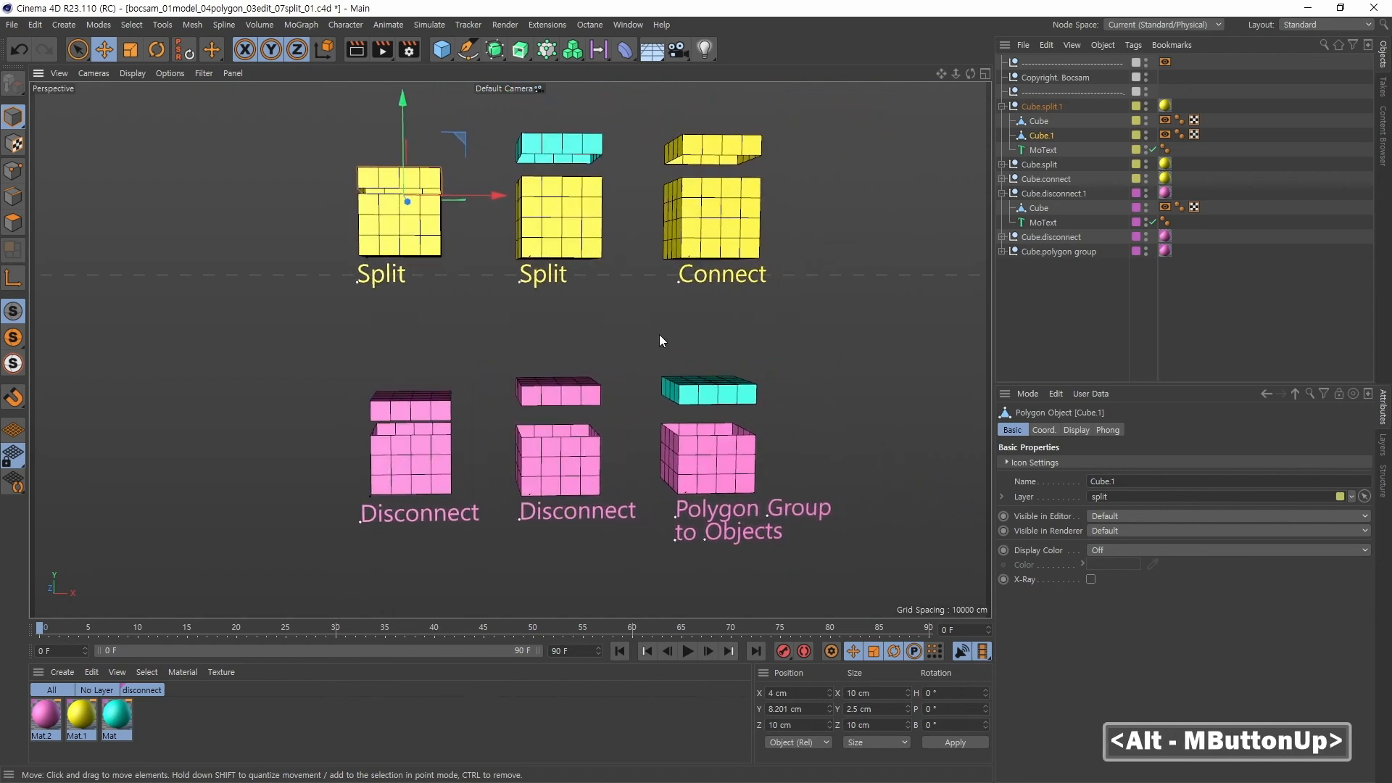
alt+drag(498, 319, 606, 335)
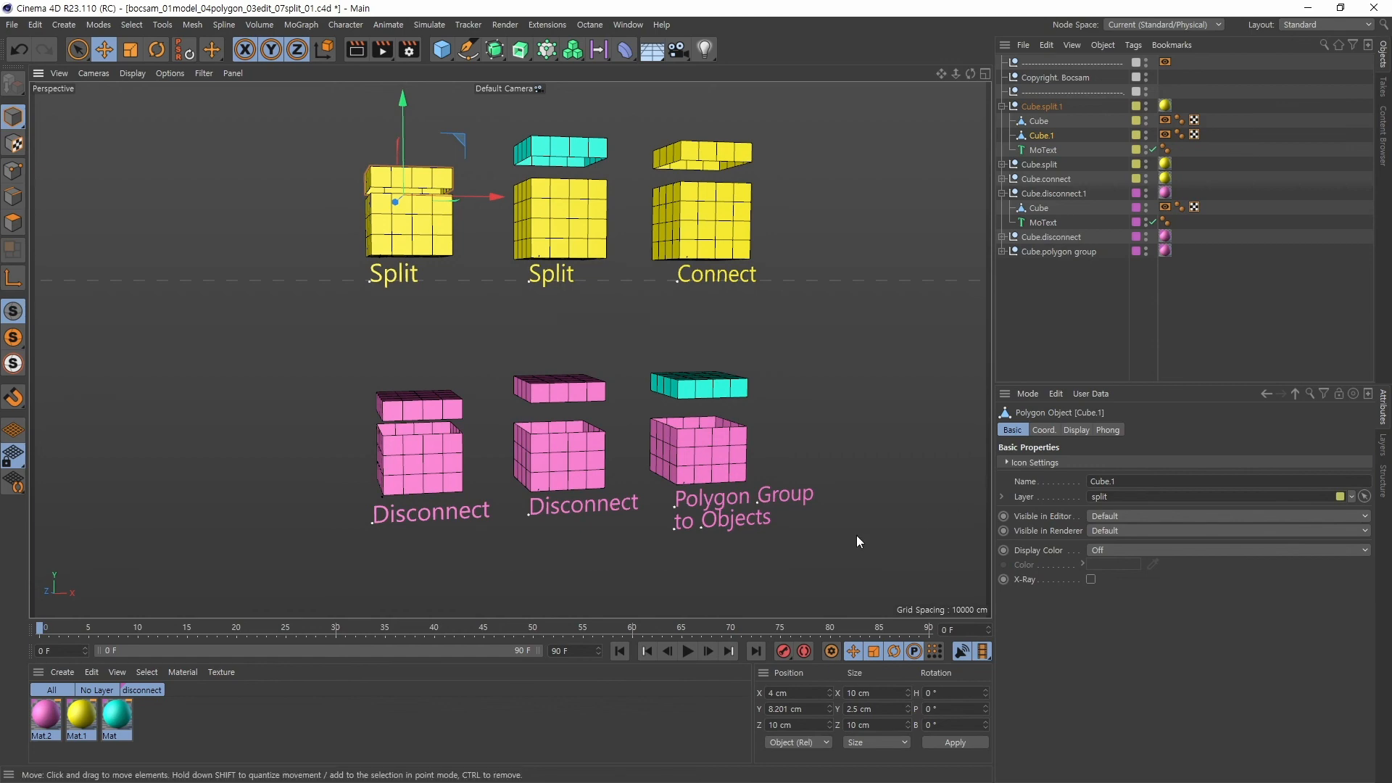
Examine the Disconnect and Polygon Group to Objects samples up close and within the full set of examples.
alt+right_drag(527, 440, 685, 426)
alt+middle_drag(687, 429, 660, 375)
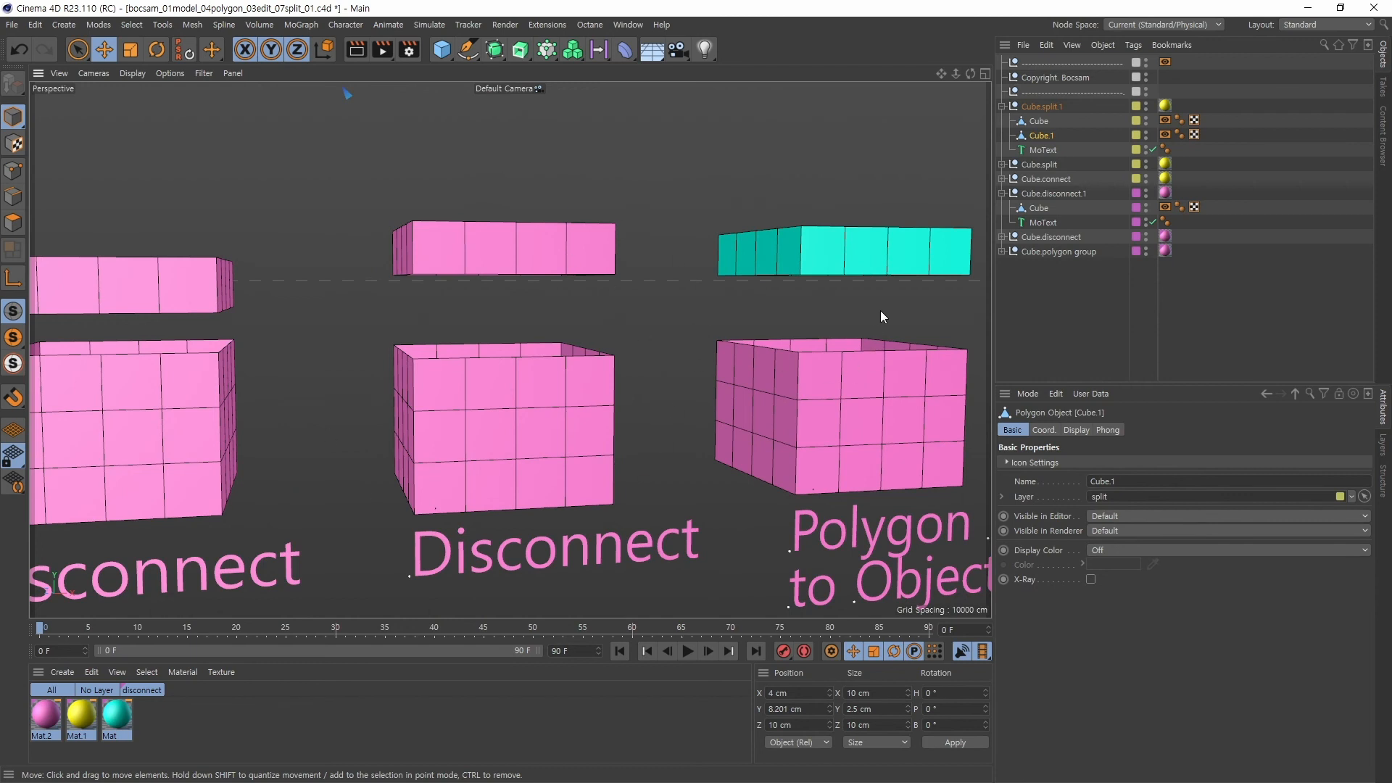
alt+middle_drag(880, 311, 488, 304)
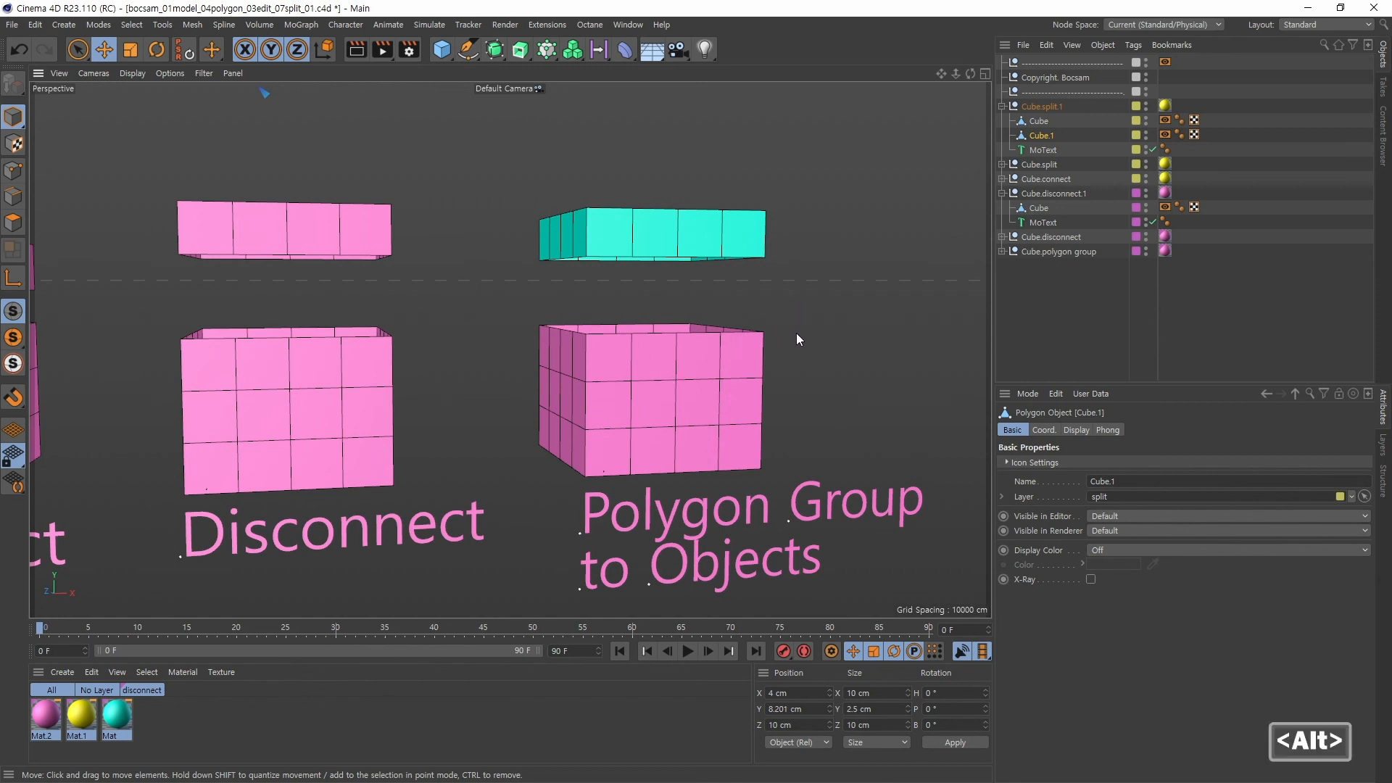
alt+right_drag(802, 334, 687, 334)
alt+middle_drag(686, 334, 774, 393)
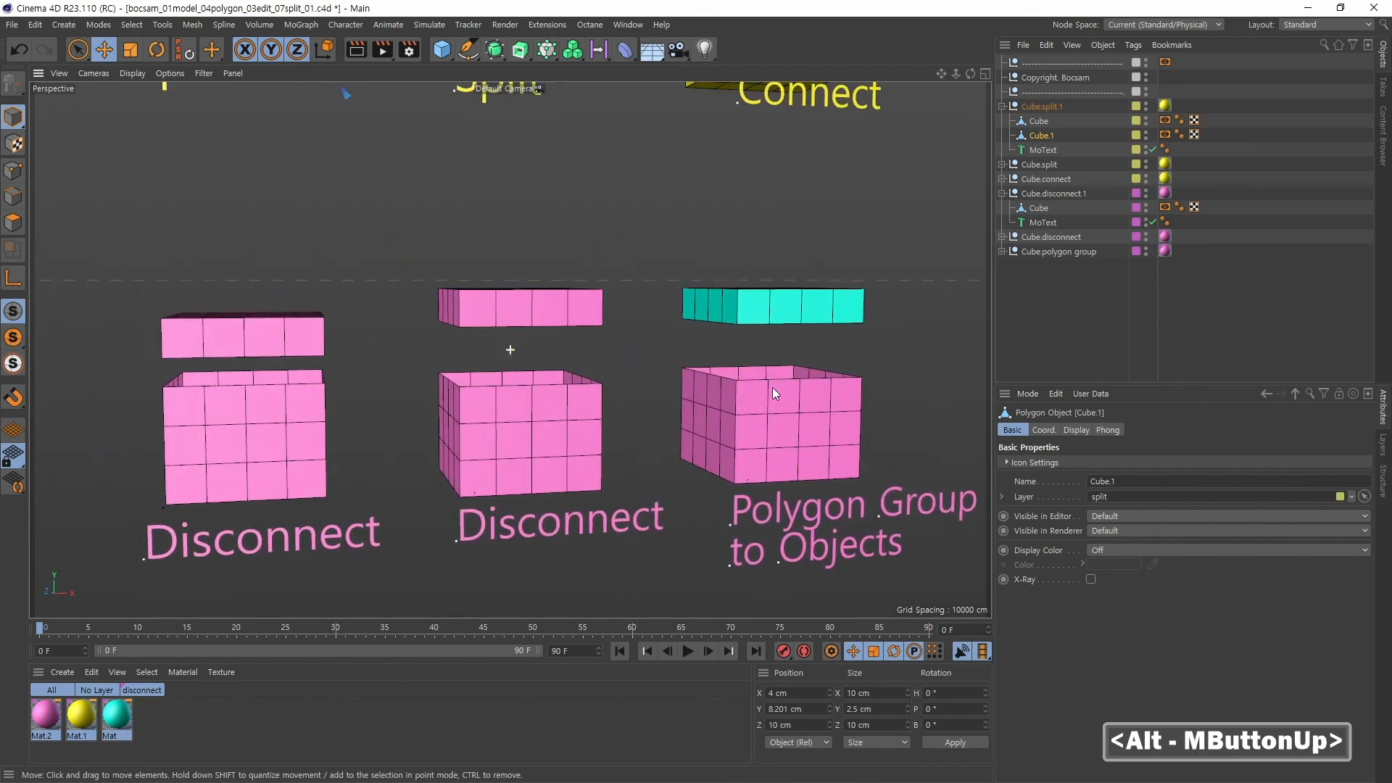
alt+right_drag(775, 393, 756, 370)
mouse_move(758, 372)
alt+middle_down()
mouse_move(755, 350)
mouse_move(768, 359)
alt+middle_up()
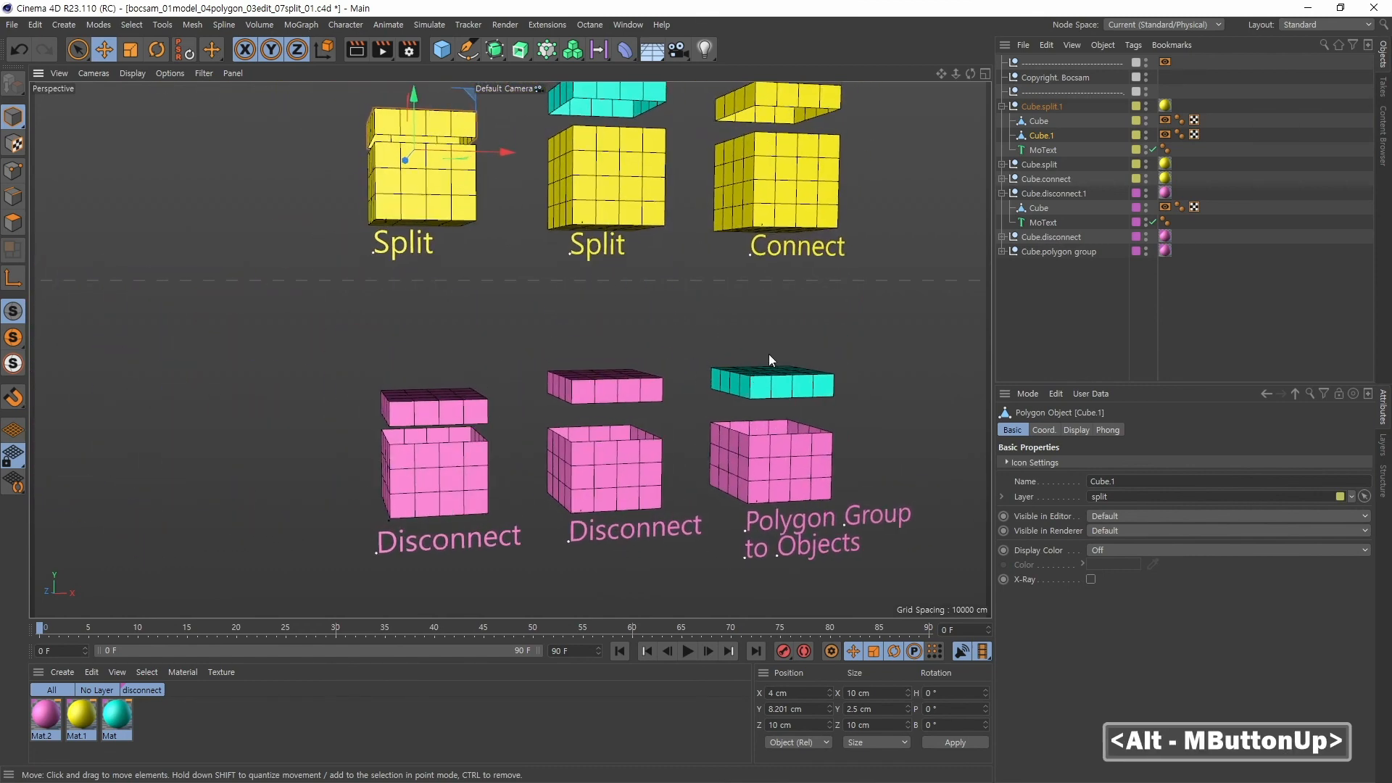
mouse_move(769, 356)
alt+right_down()
mouse_move(797, 346)
mouse_move(779, 342)
alt+right_up()
alt+middle_drag(779, 343, 739, 361)
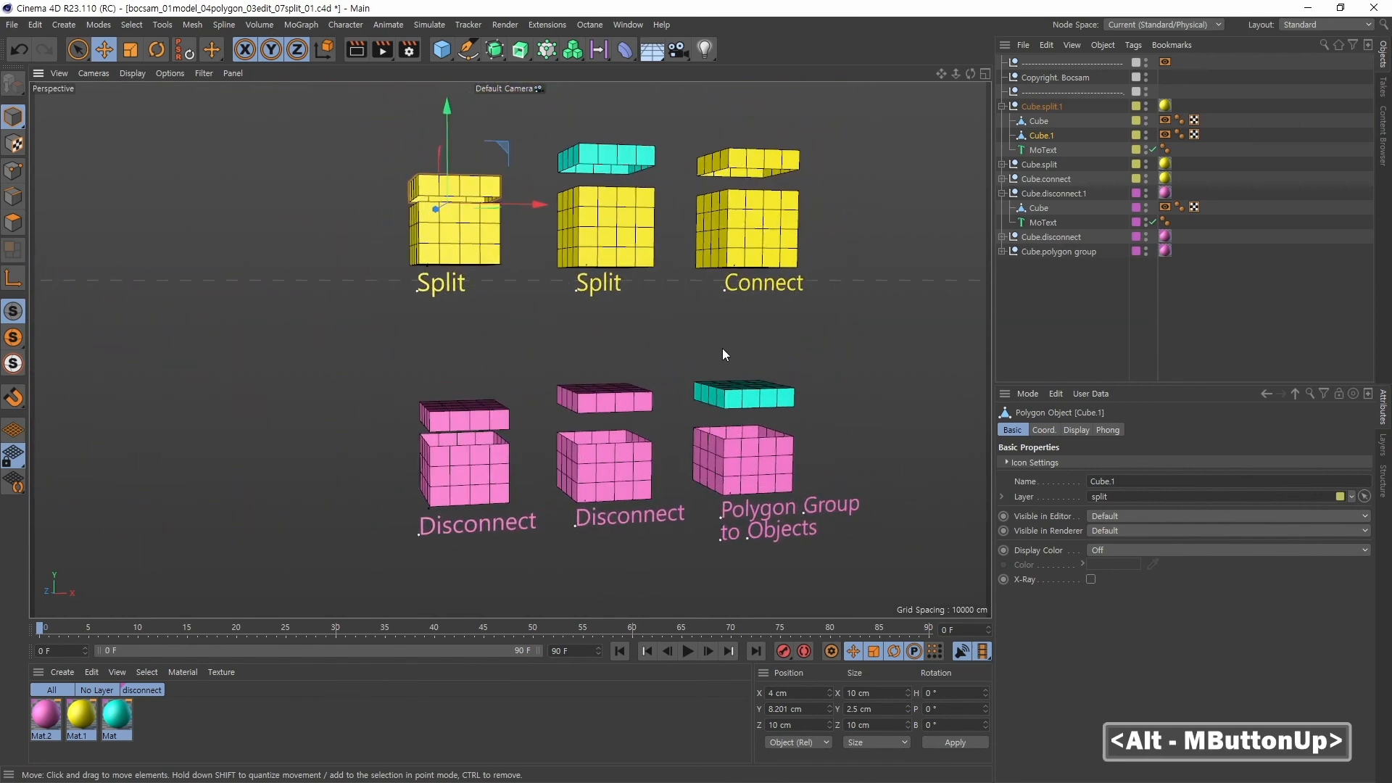
mouse_move(723, 350)
alt+mouse_down()
mouse_move(697, 343)
mouse_move(710, 348)
alt+mouse_up()
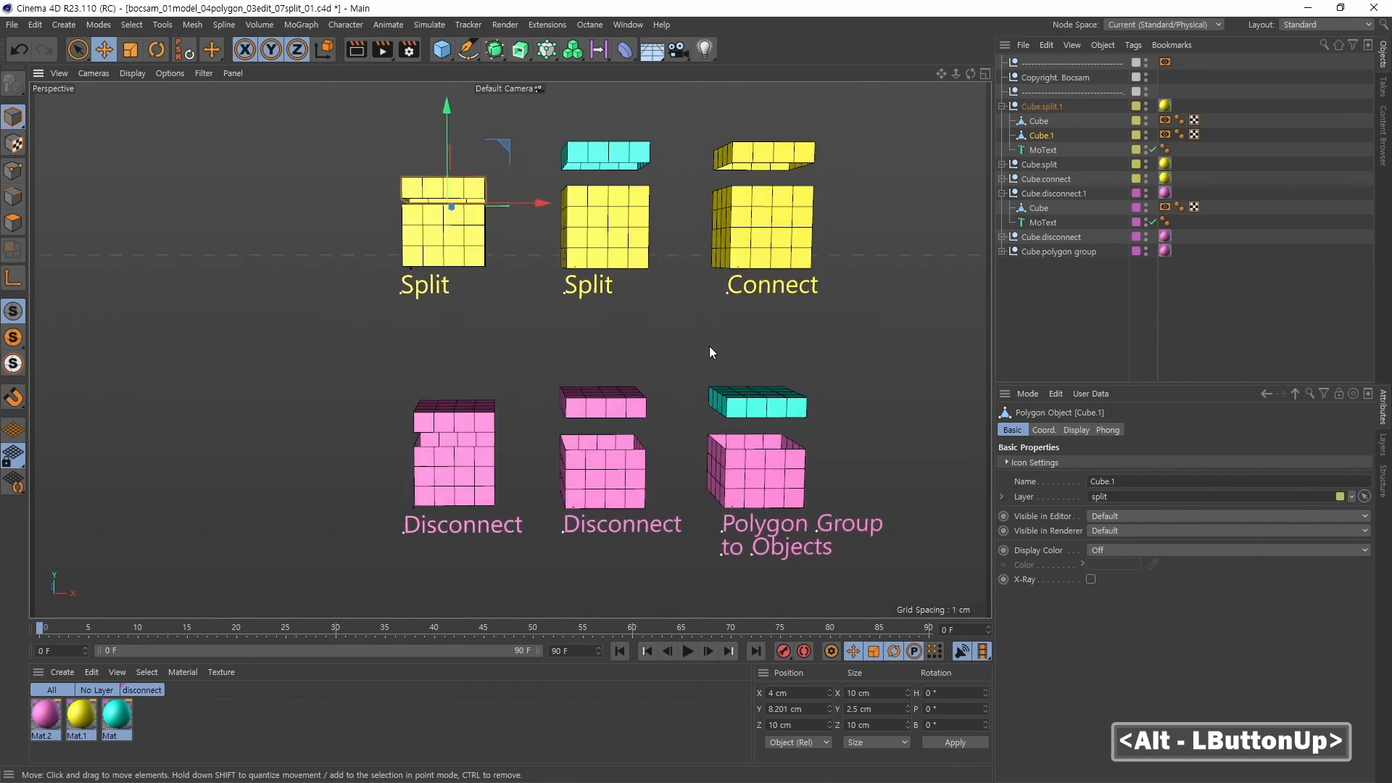